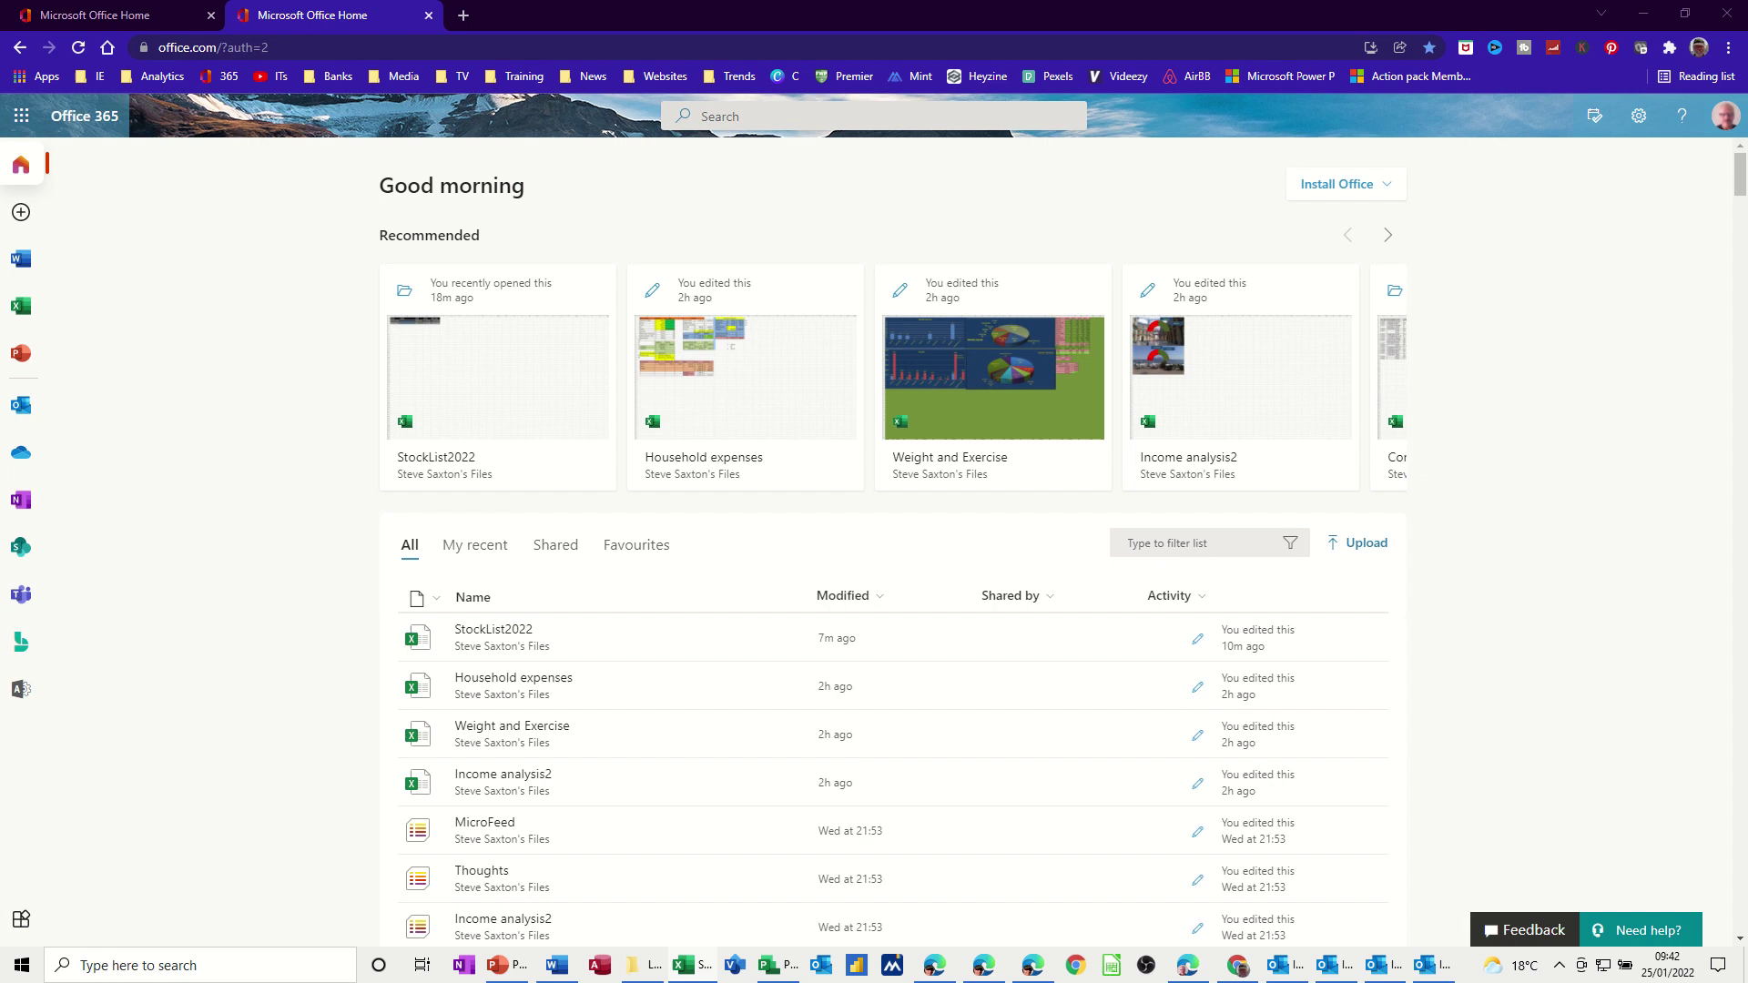
# Drag the StockList2022 workbook window over the Microsoft 365 home page
pyautogui.moveTo(1695, 124); pyautogui.dragTo(1057, 150)
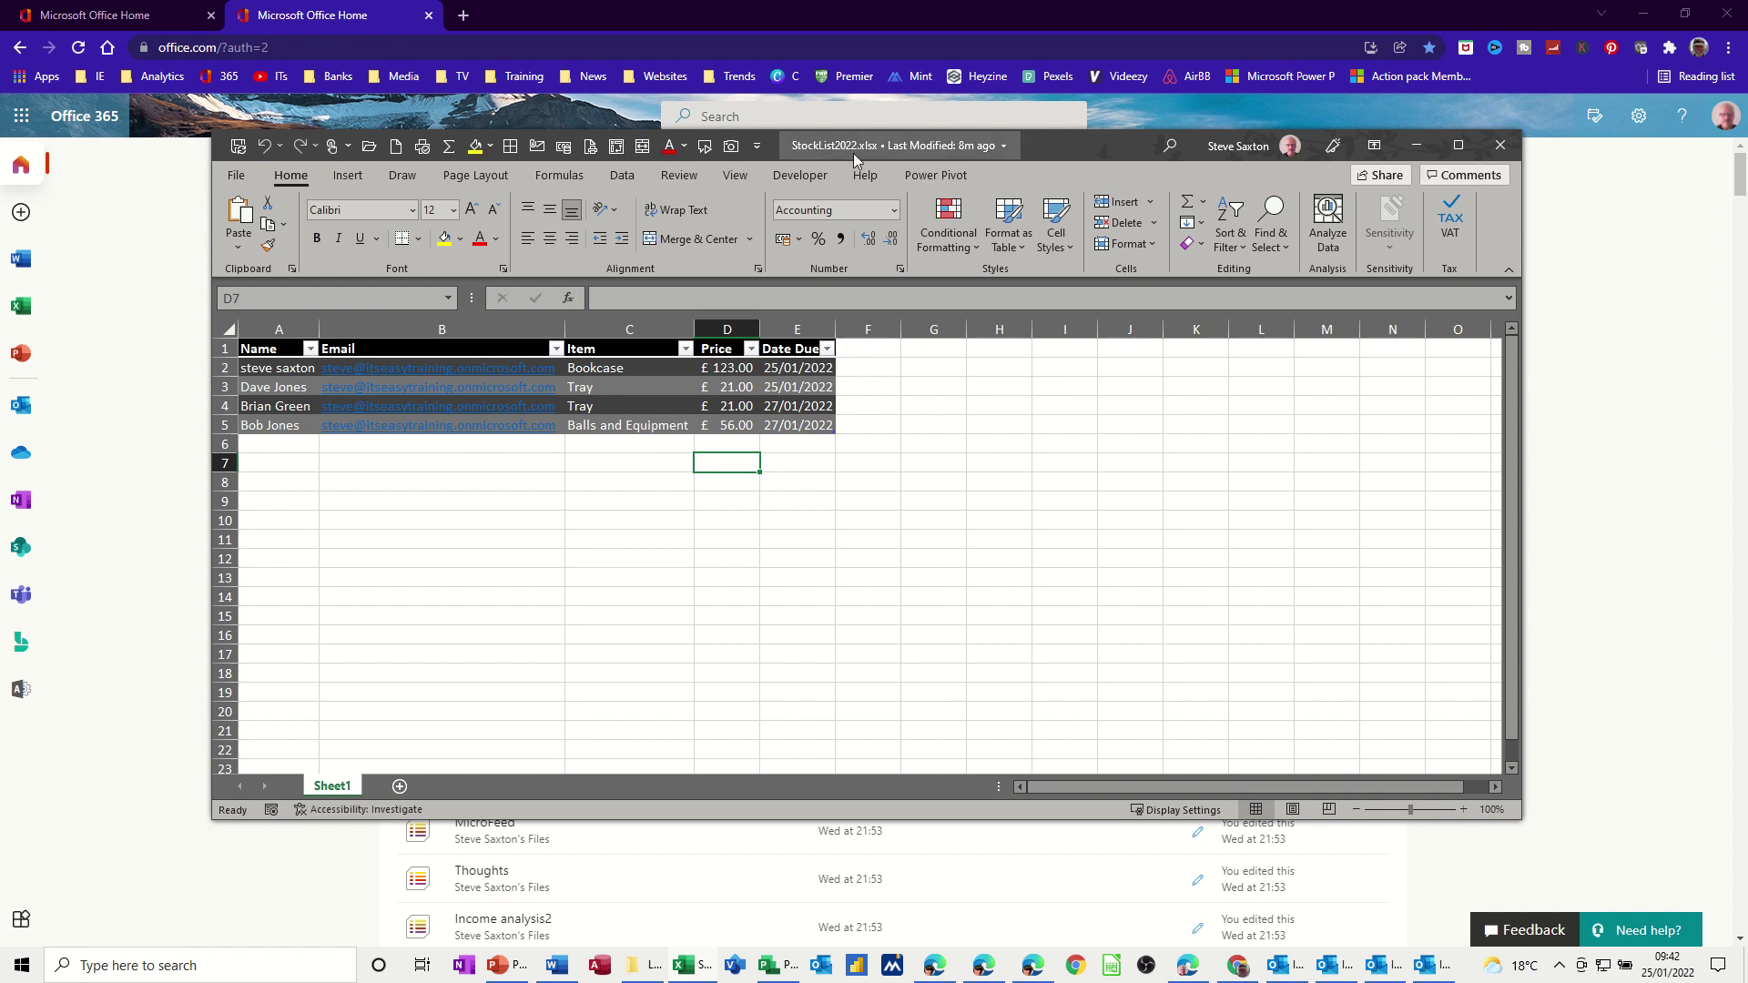
# Select the stock table A1:E5 and view its Table Design name and style options
pyautogui.moveTo(269, 351); pyautogui.dragTo(785, 422)
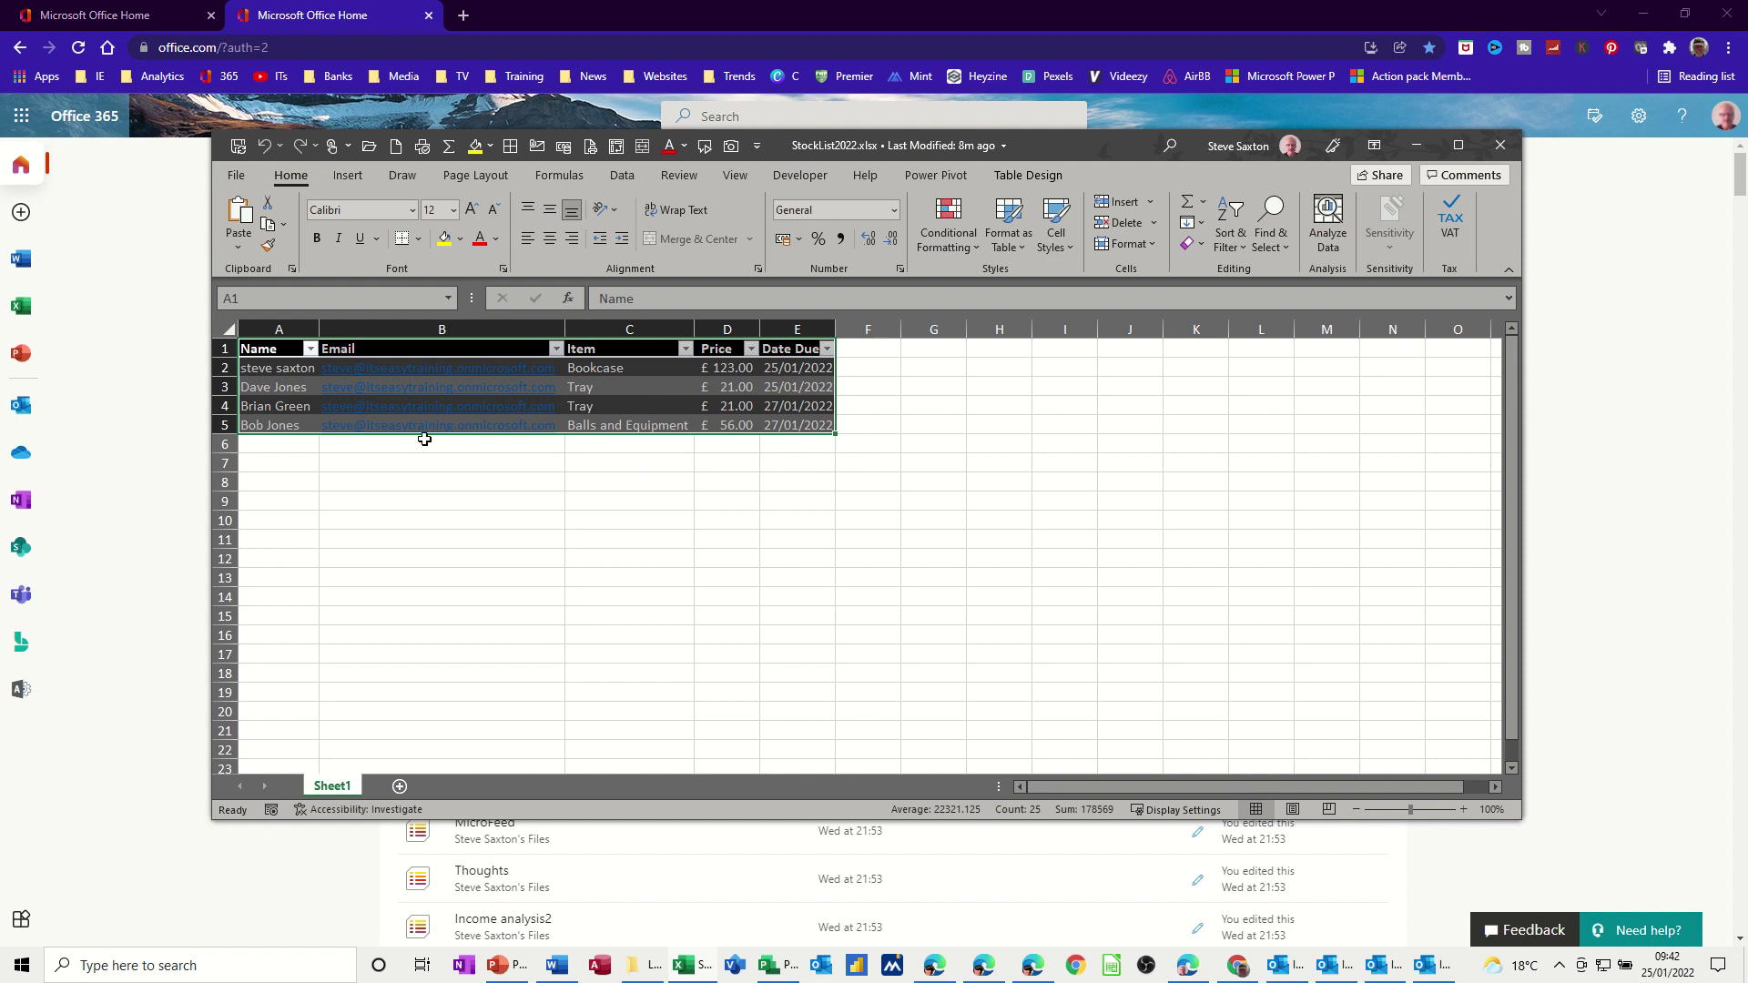
pyautogui.click(1028, 175)
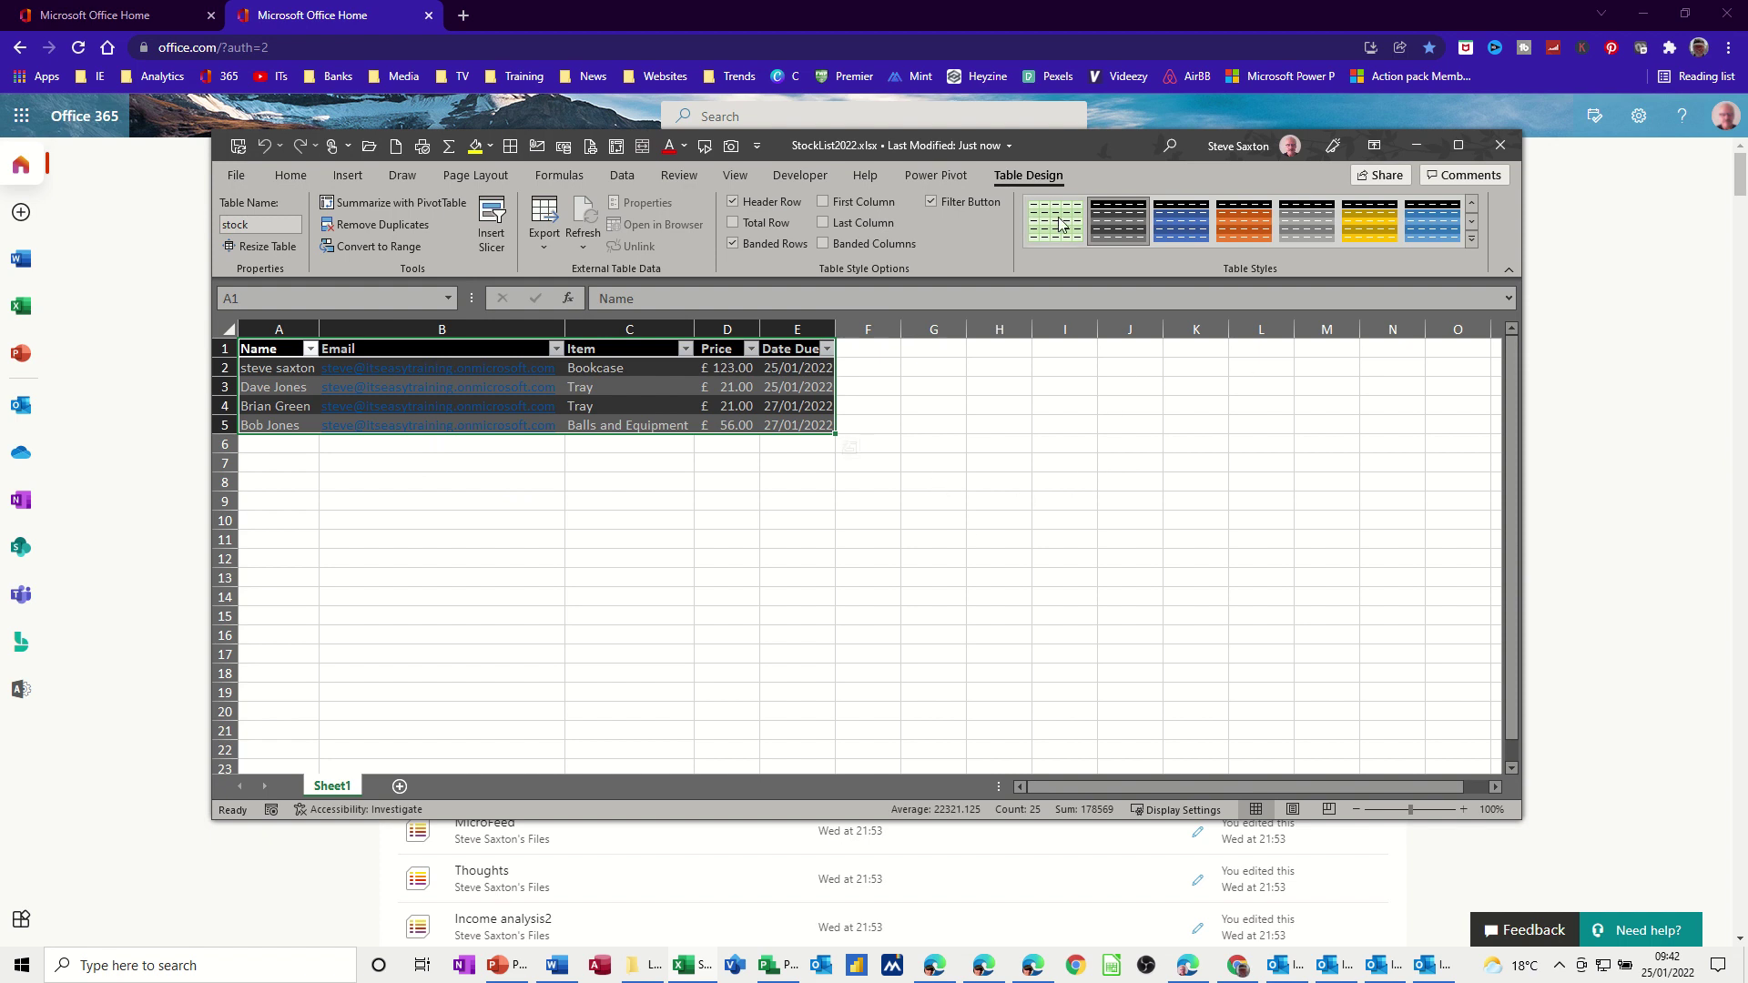
pyautogui.click(848, 520)
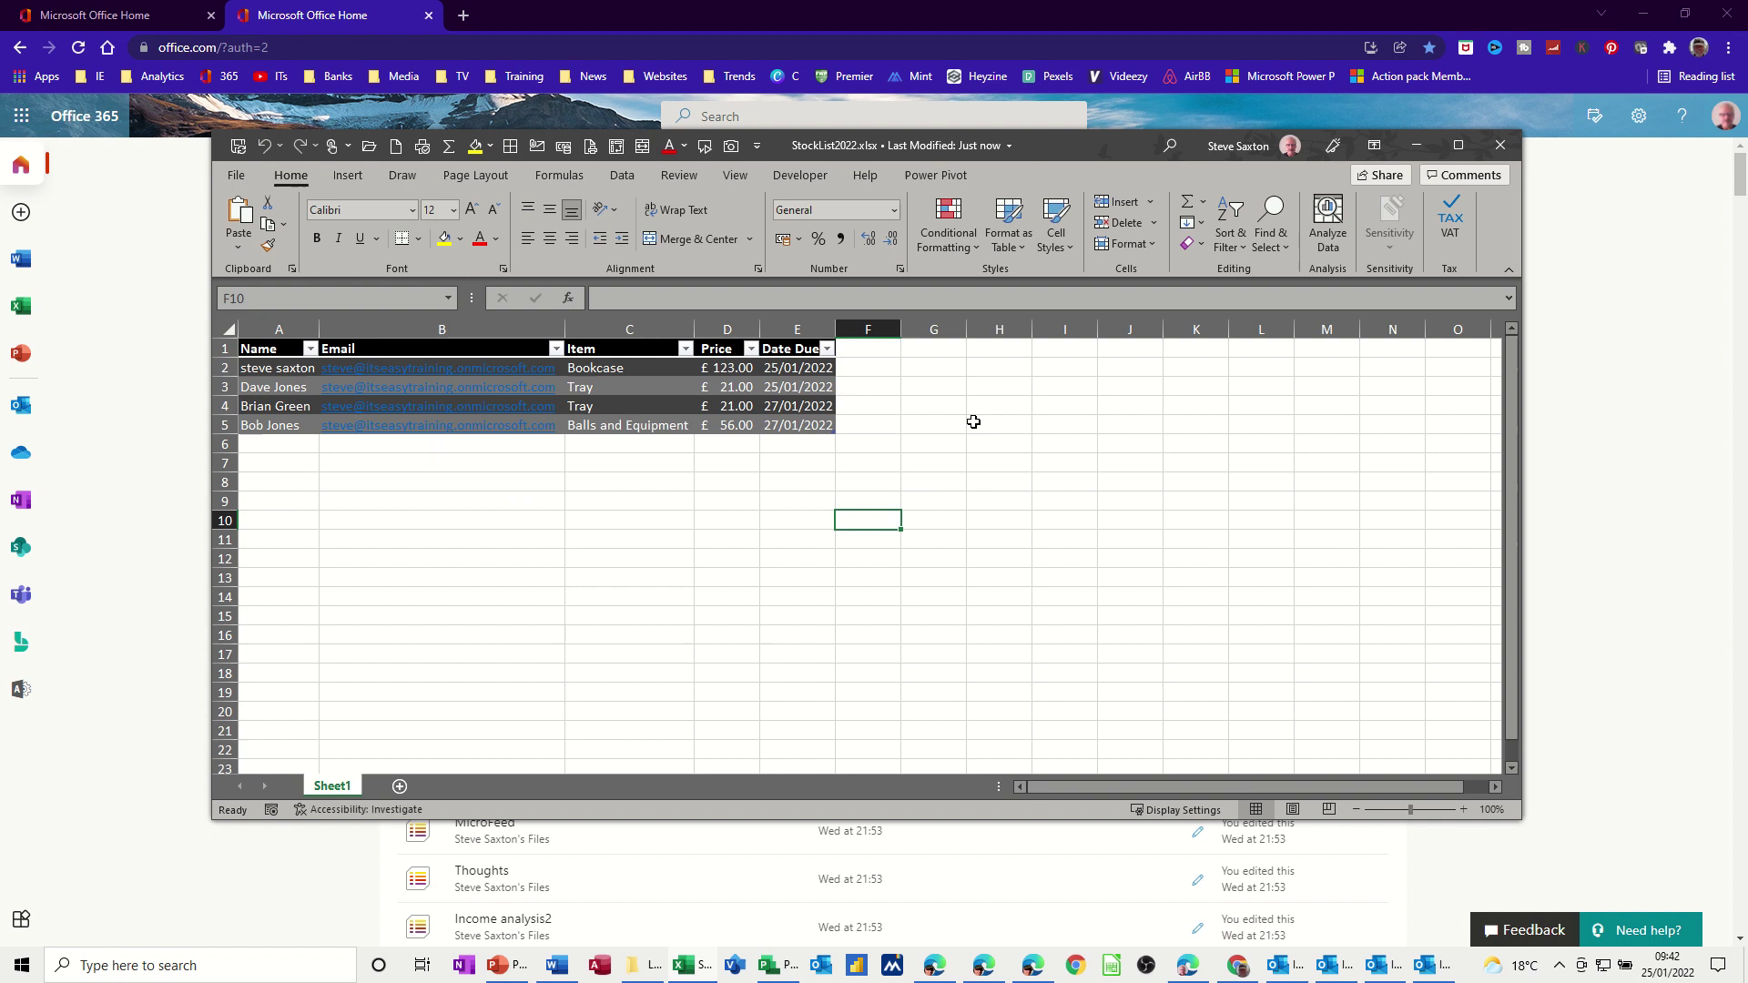
# Try a table style on the empty range G4:J8, then cancel the conversion
pyautogui.moveTo(938, 408); pyautogui.dragTo(1142, 487)
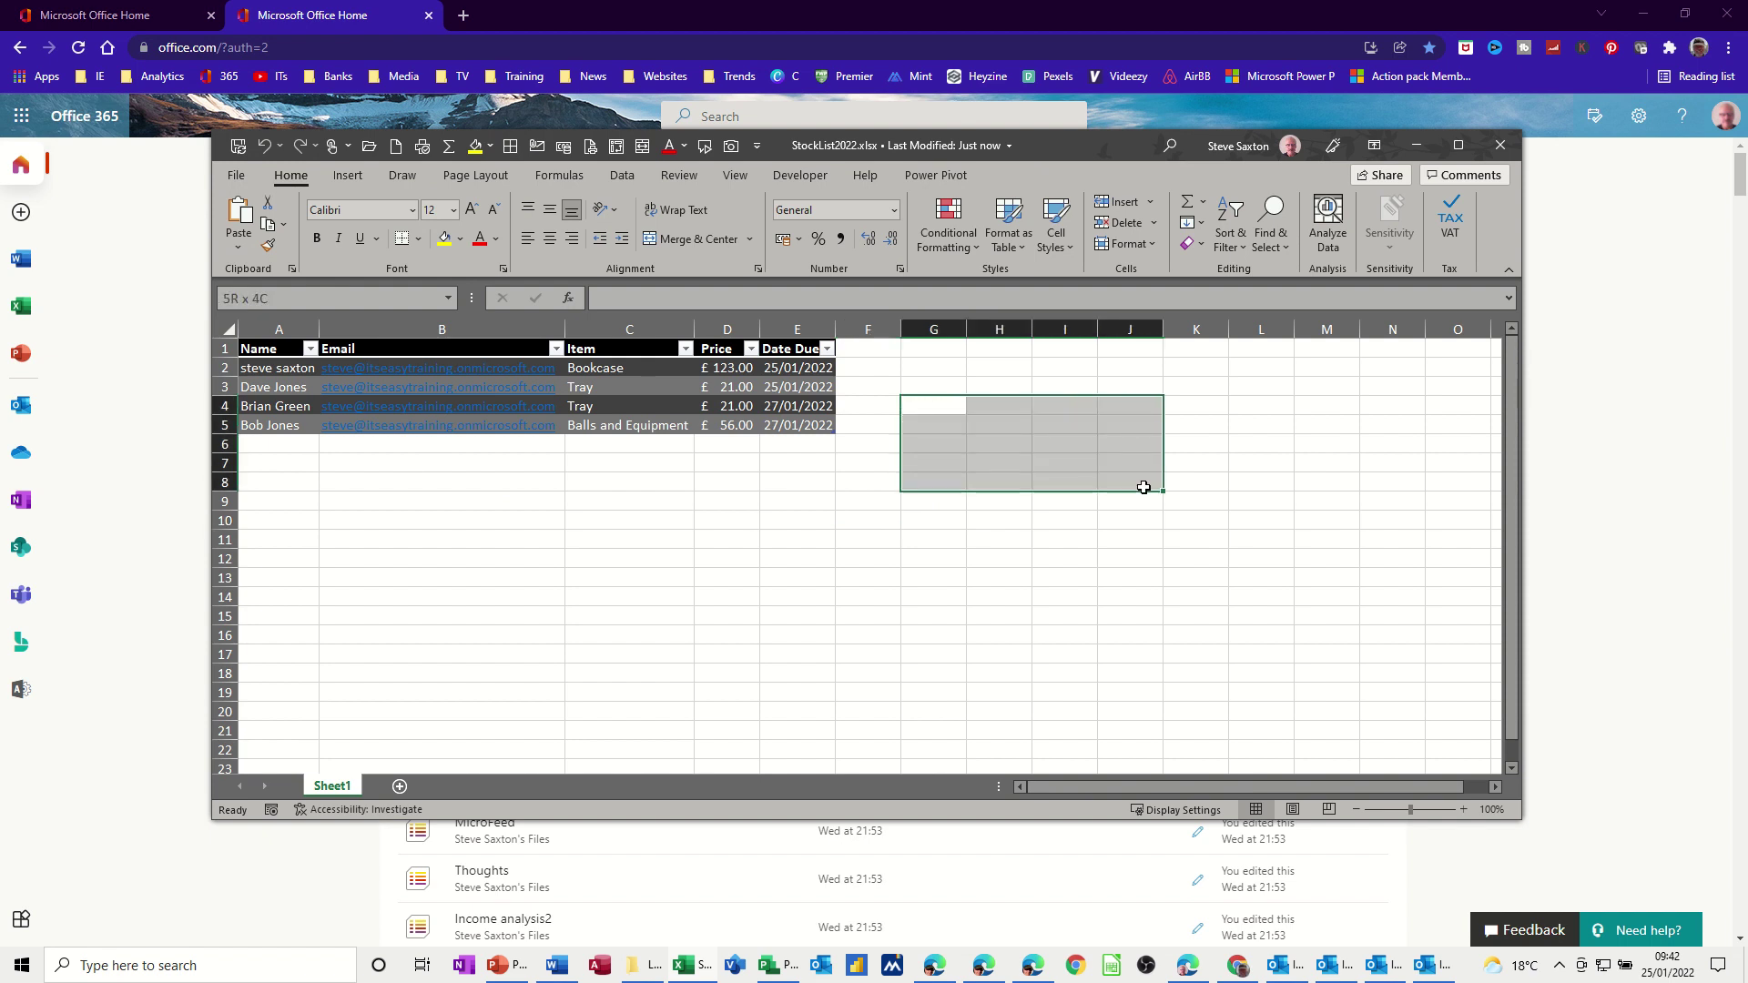
pyautogui.click(1022, 253)
pyautogui.click(1020, 355)
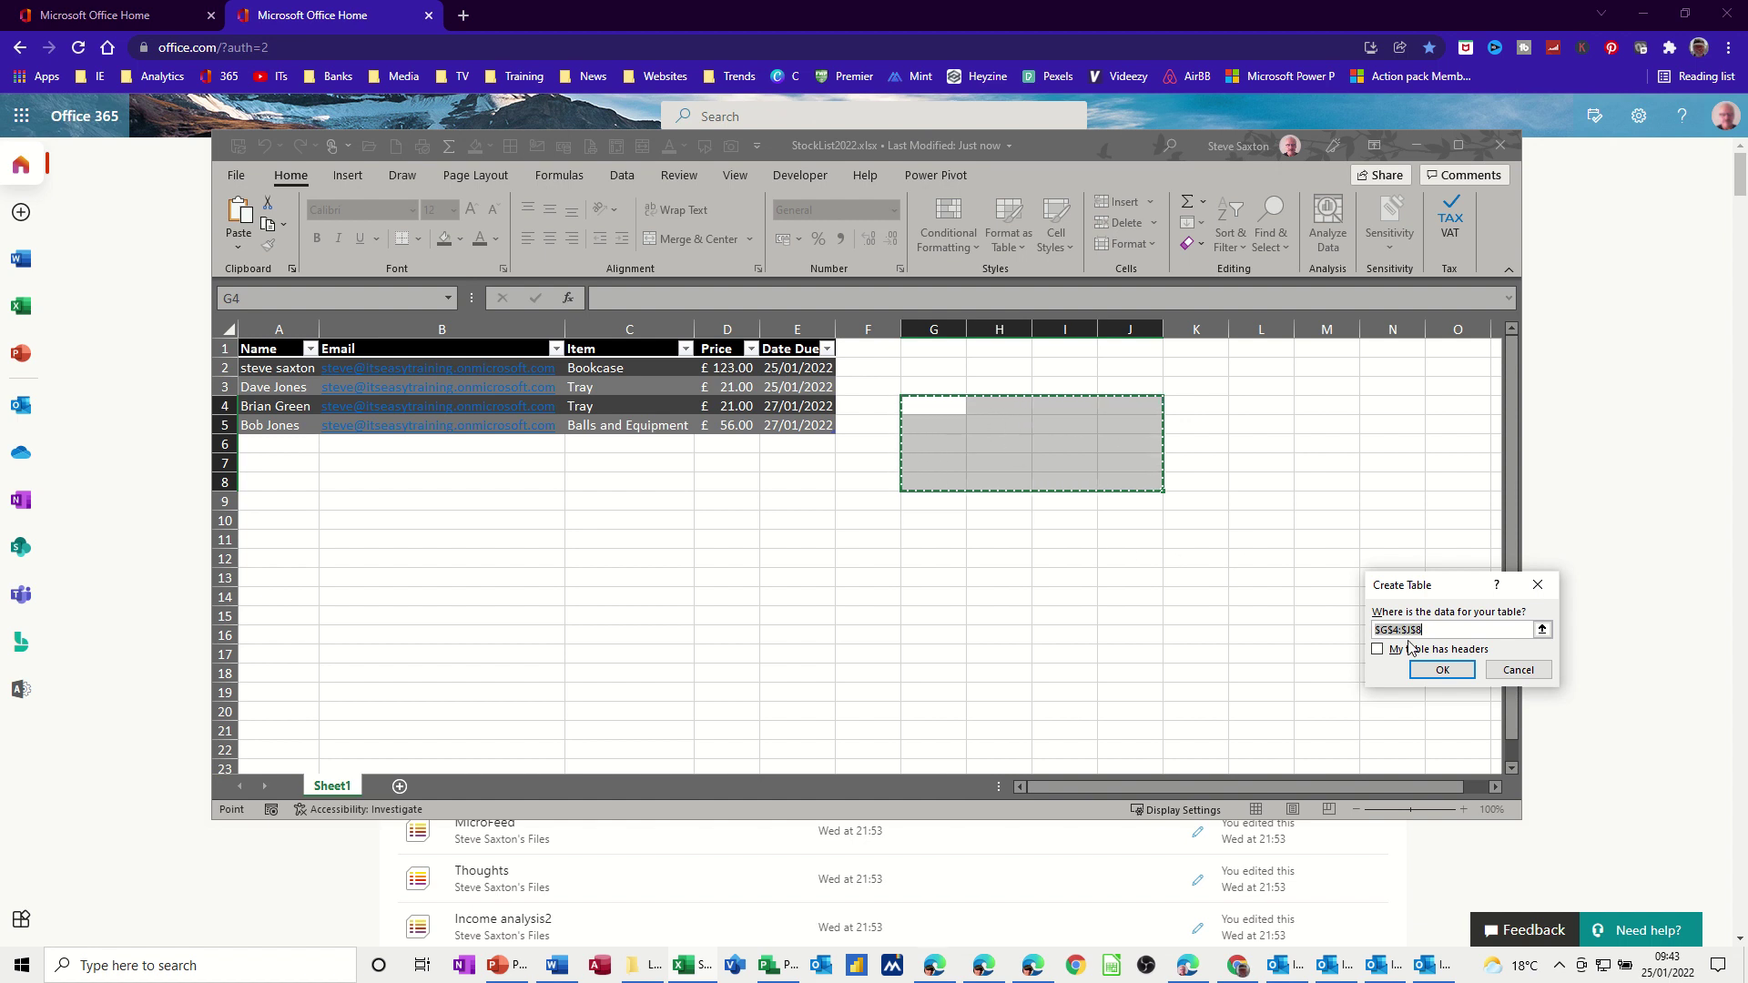
pyautogui.click(1523, 677)
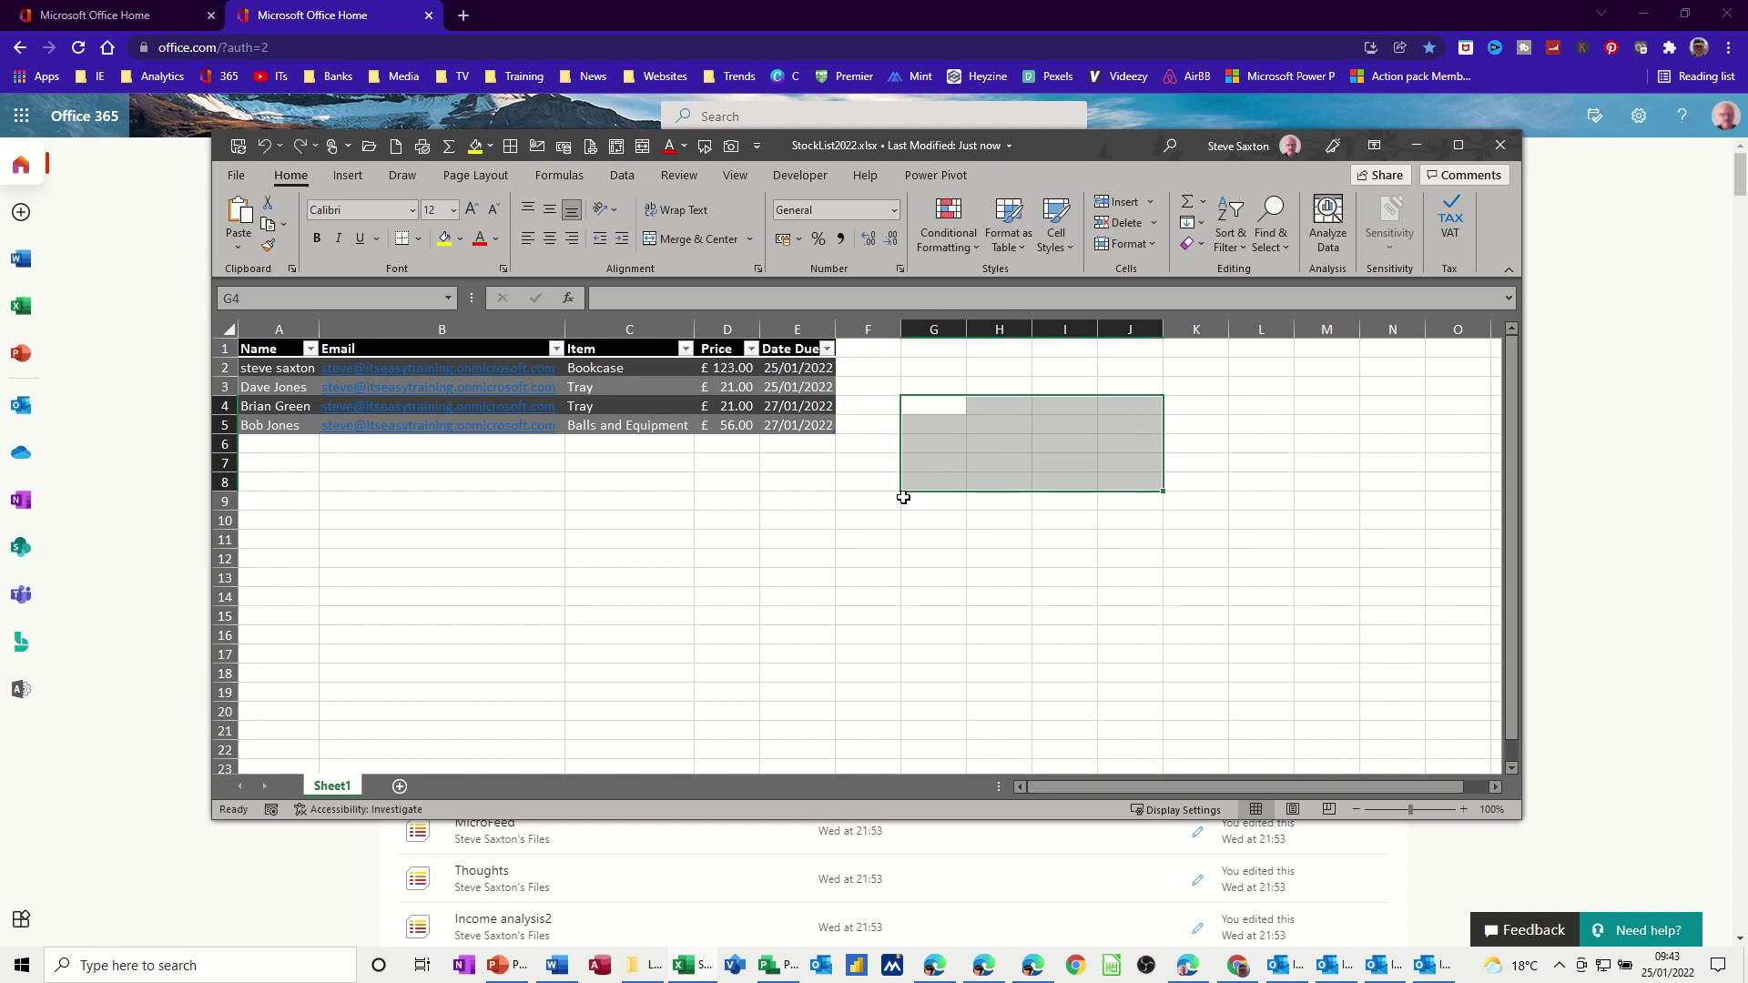
# Apply a light blue table style to A1:E5, confirm its name 'stock', and close the workbook
pyautogui.moveTo(265, 347); pyautogui.dragTo(797, 424)
pyautogui.click(1009, 235)
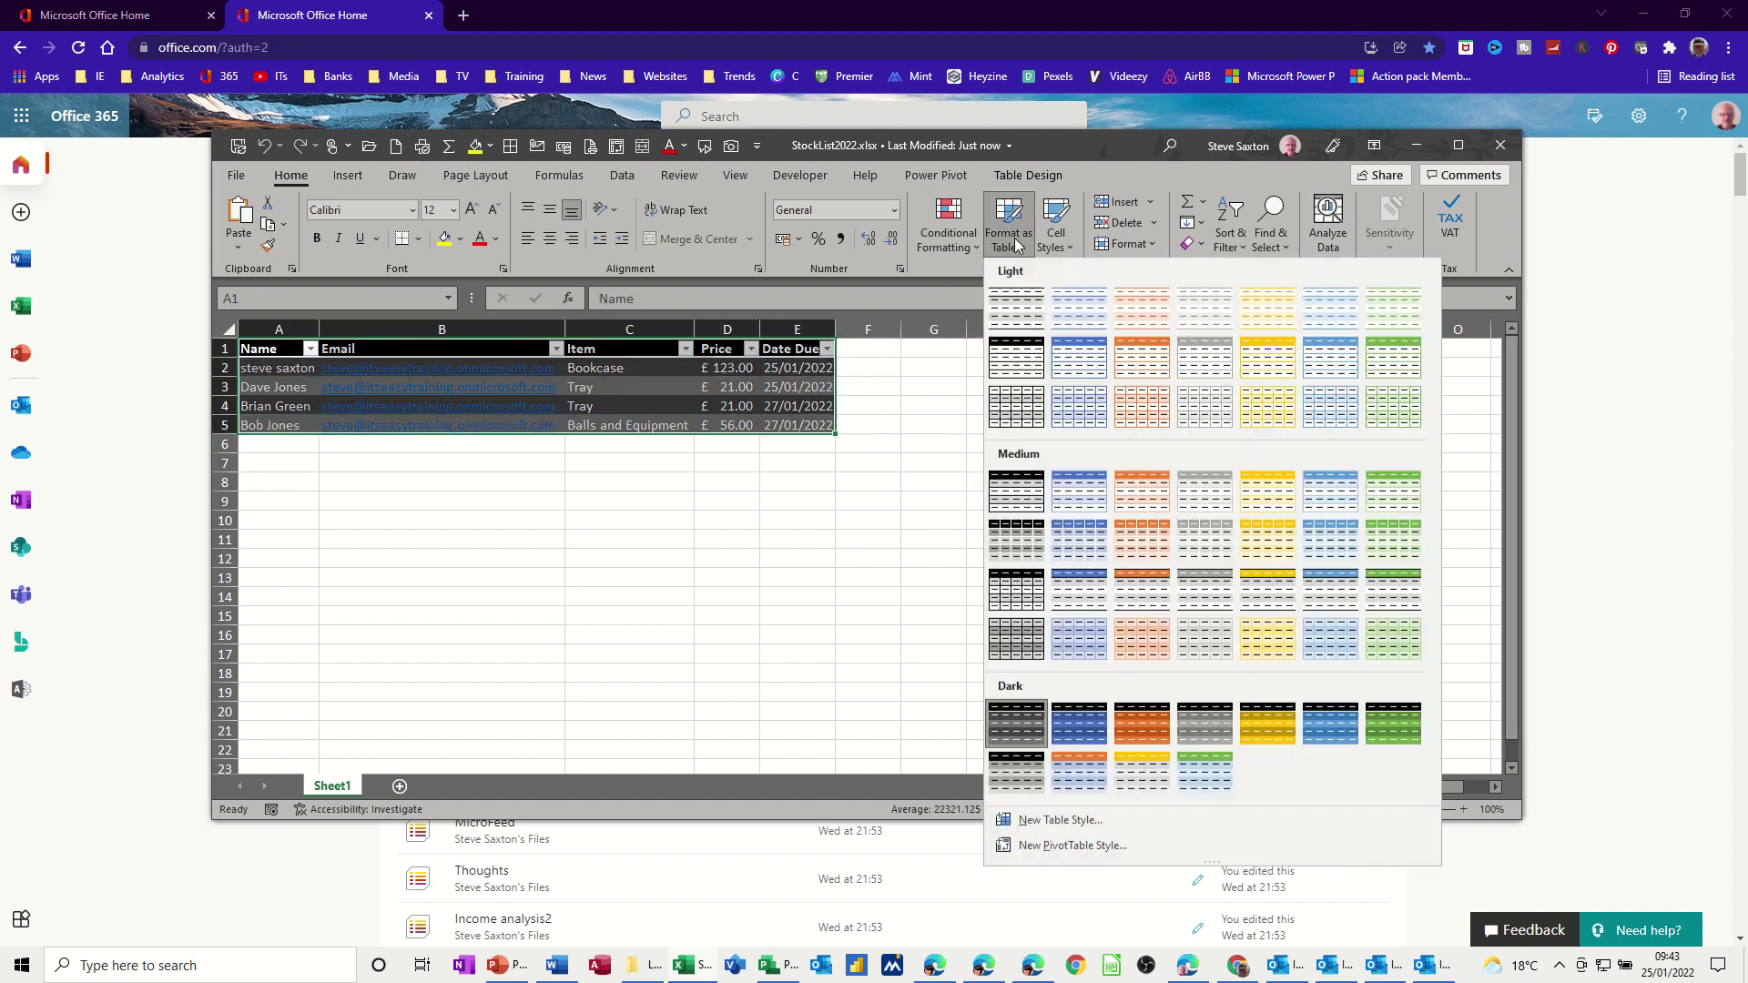
pyautogui.click(1067, 362)
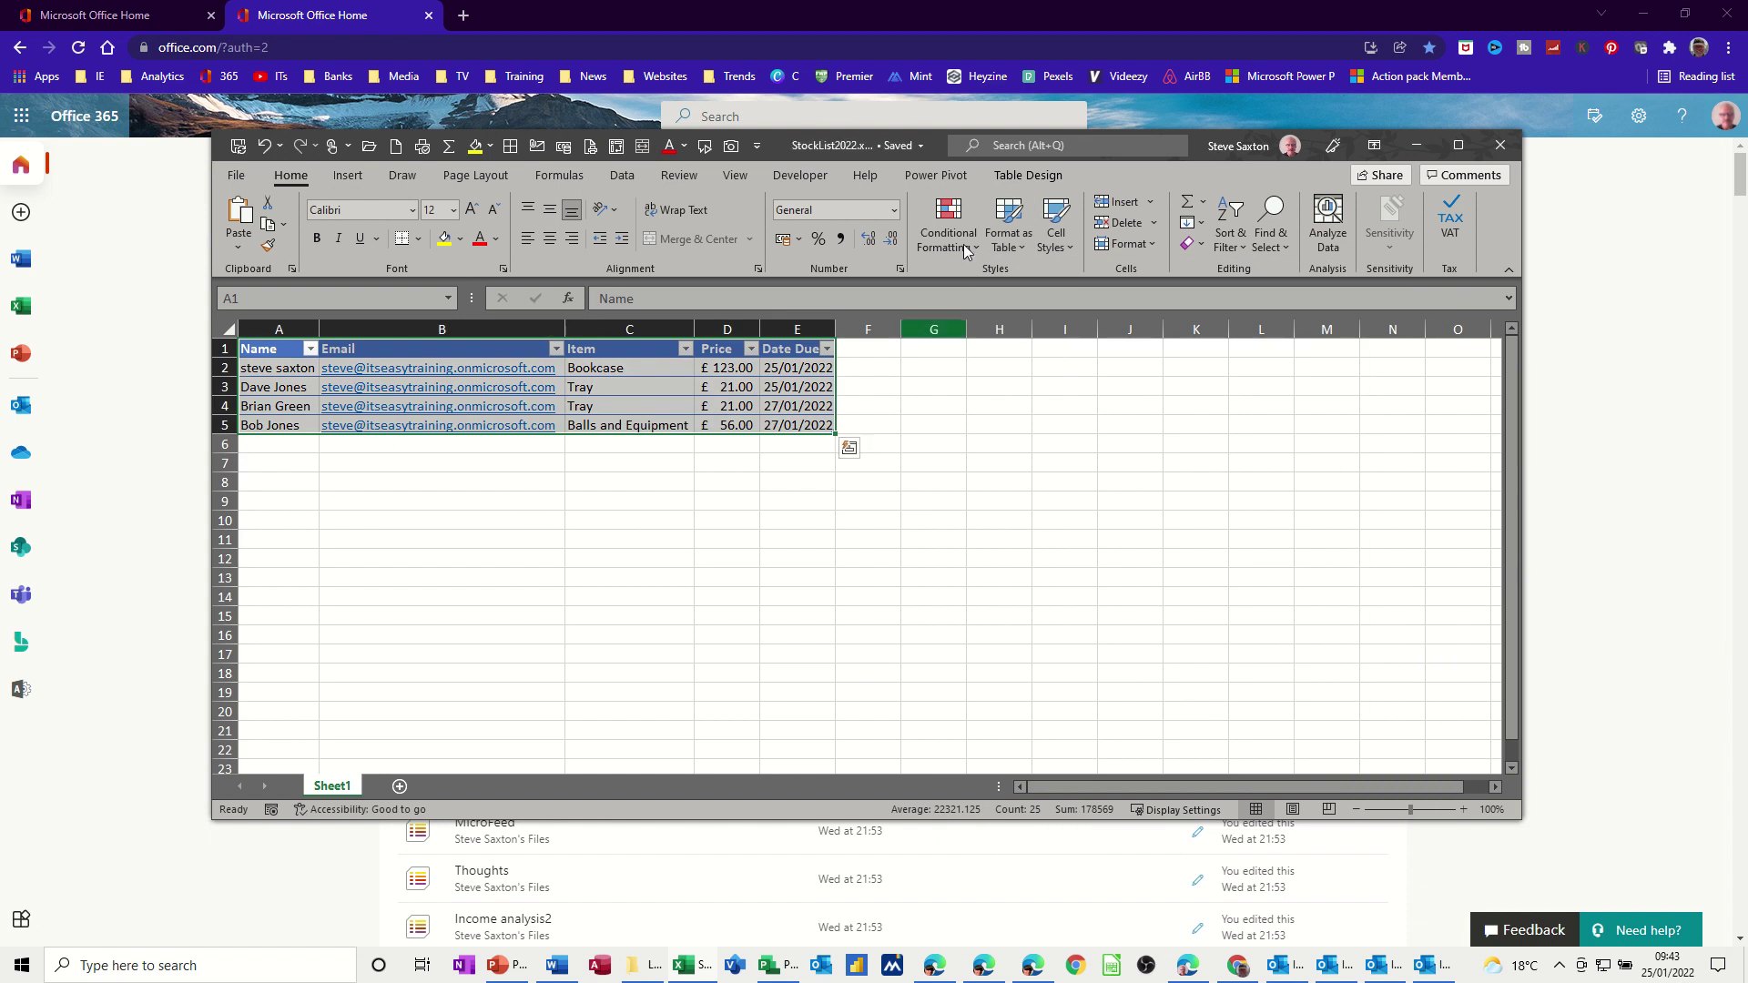
pyautogui.click(1028, 174)
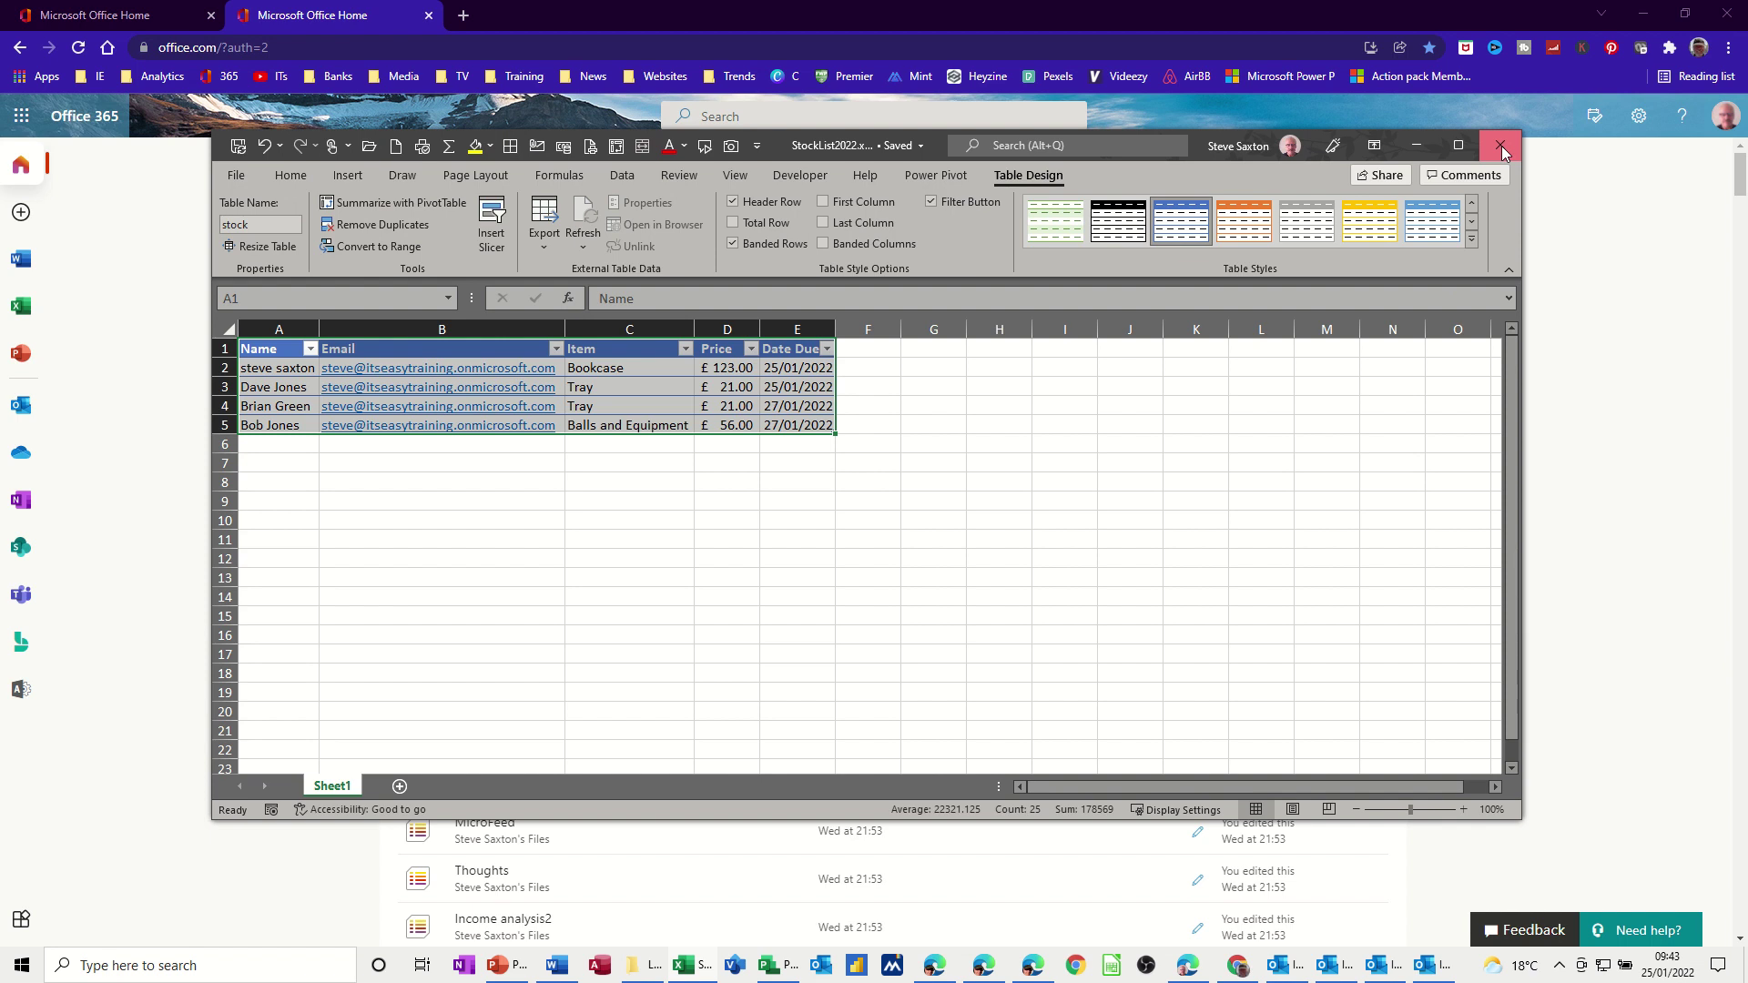
pyautogui.click(1500, 146)
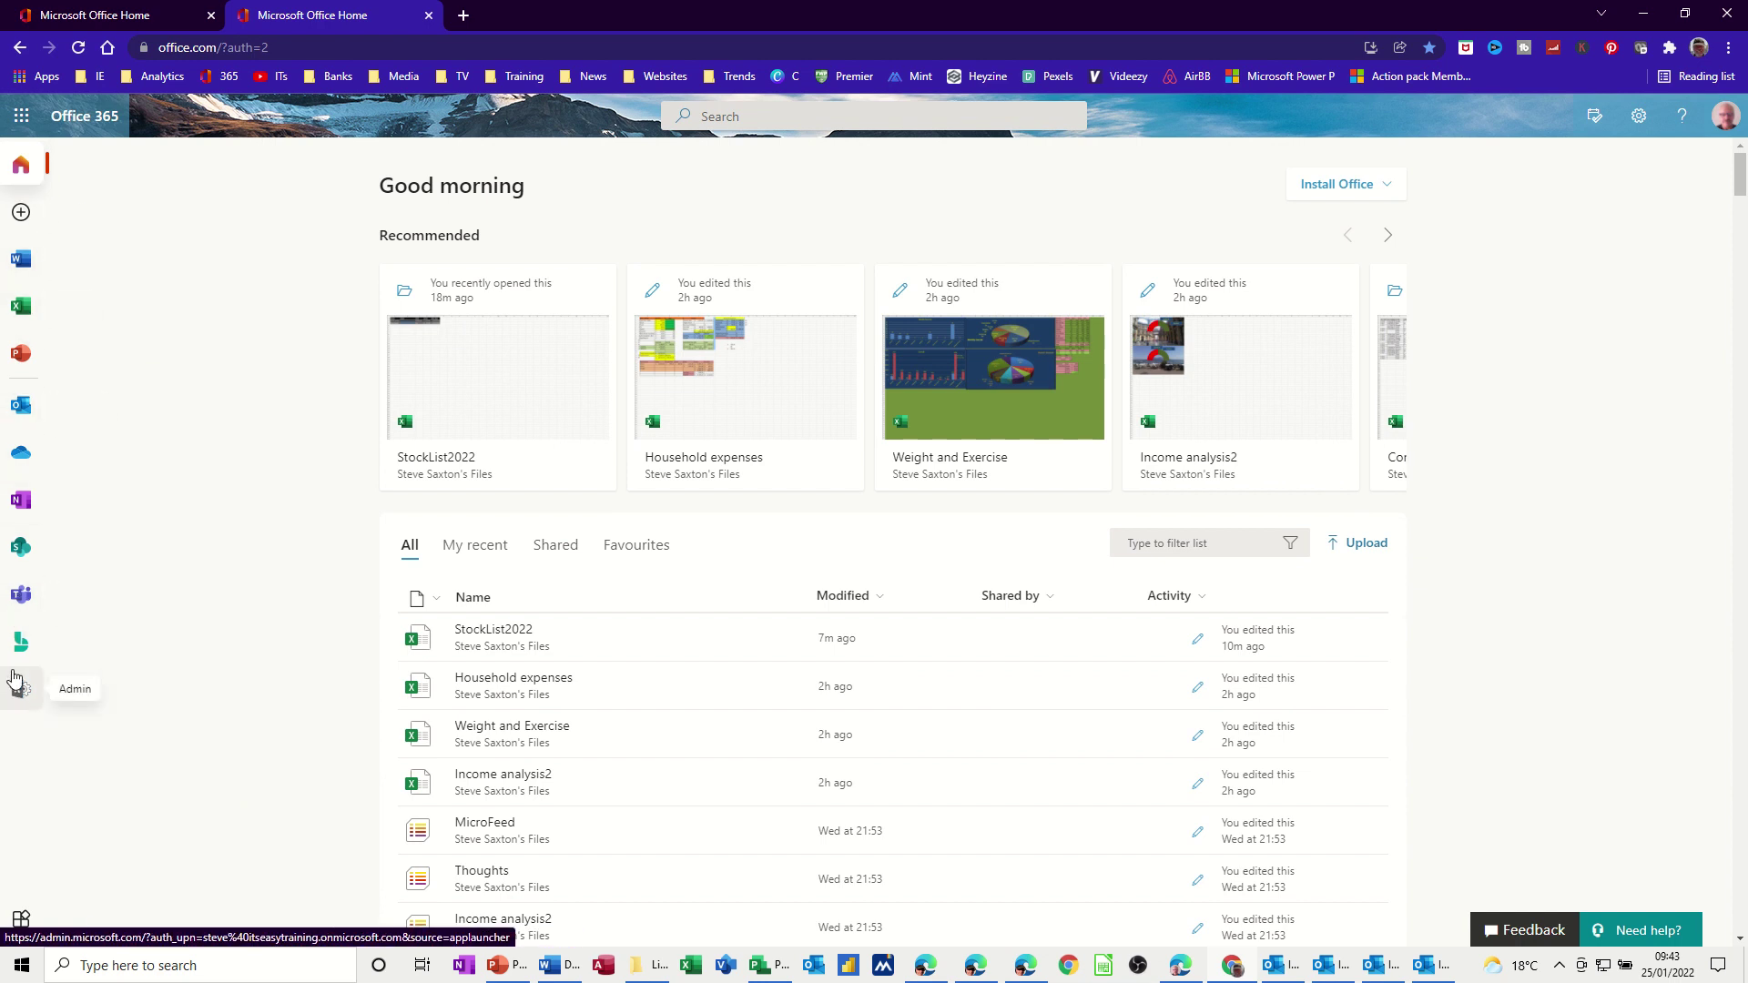
# Launch Power Automate from the Microsoft 365 app list and go to its Create page
pyautogui.click(21, 918)
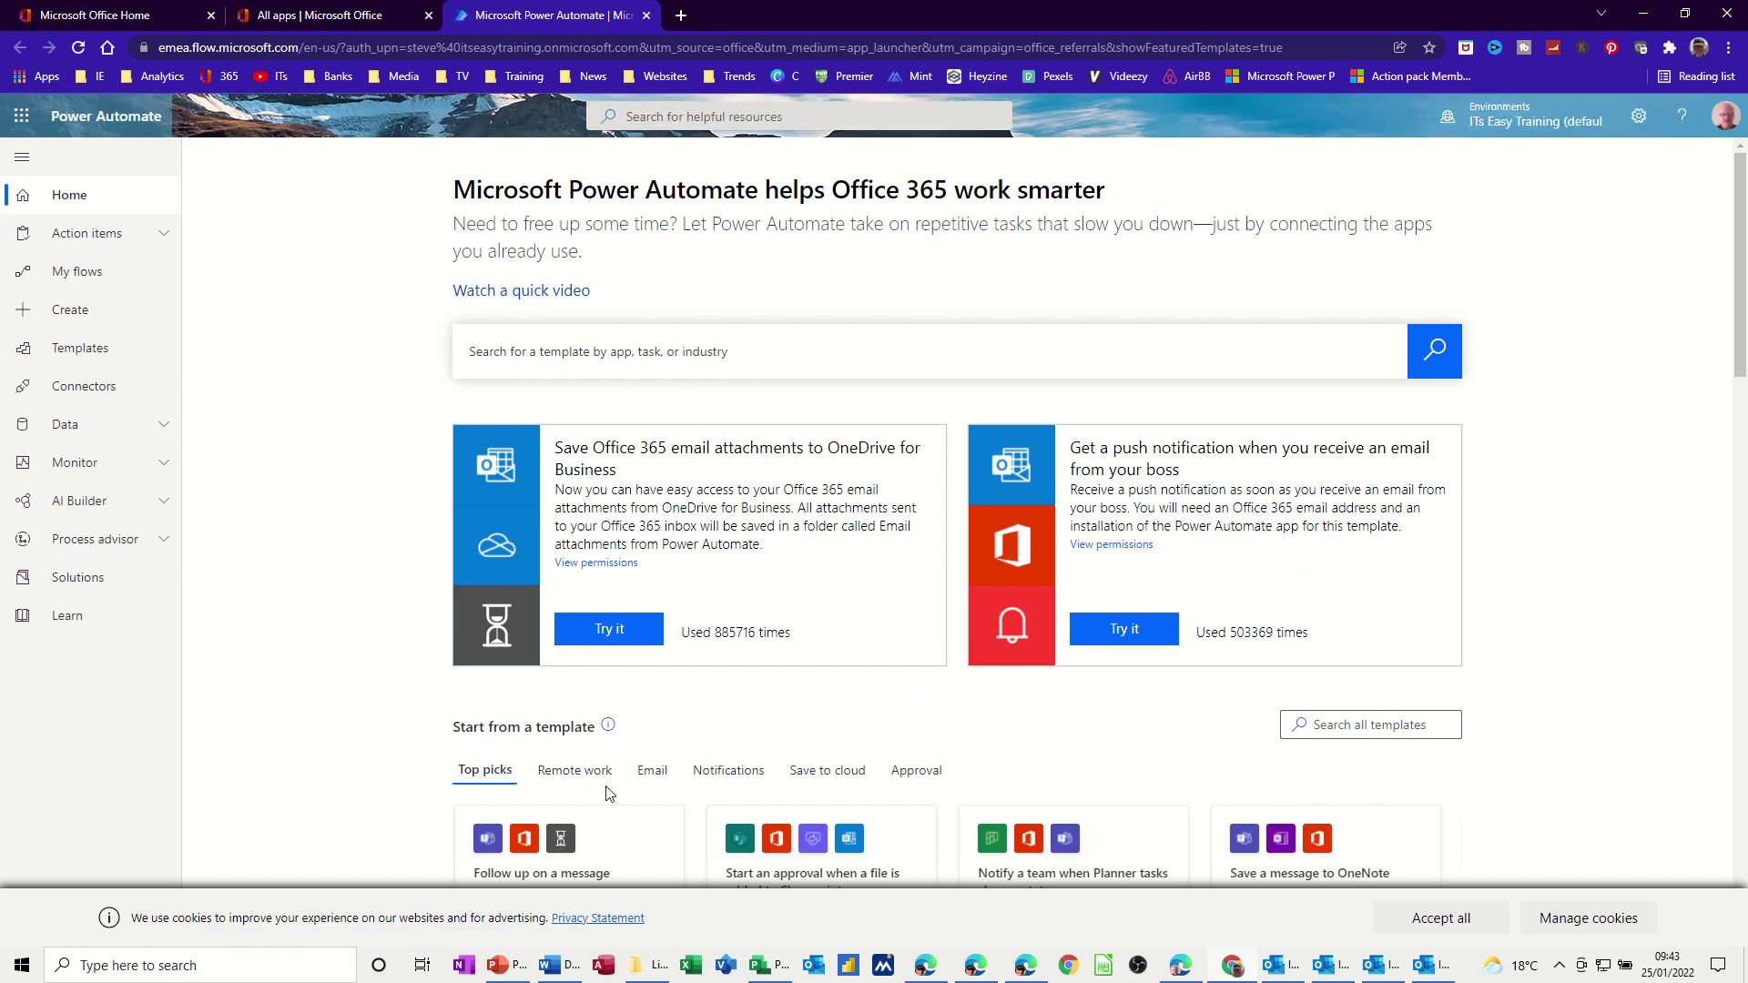
pyautogui.scroll(-2, 631, 741)
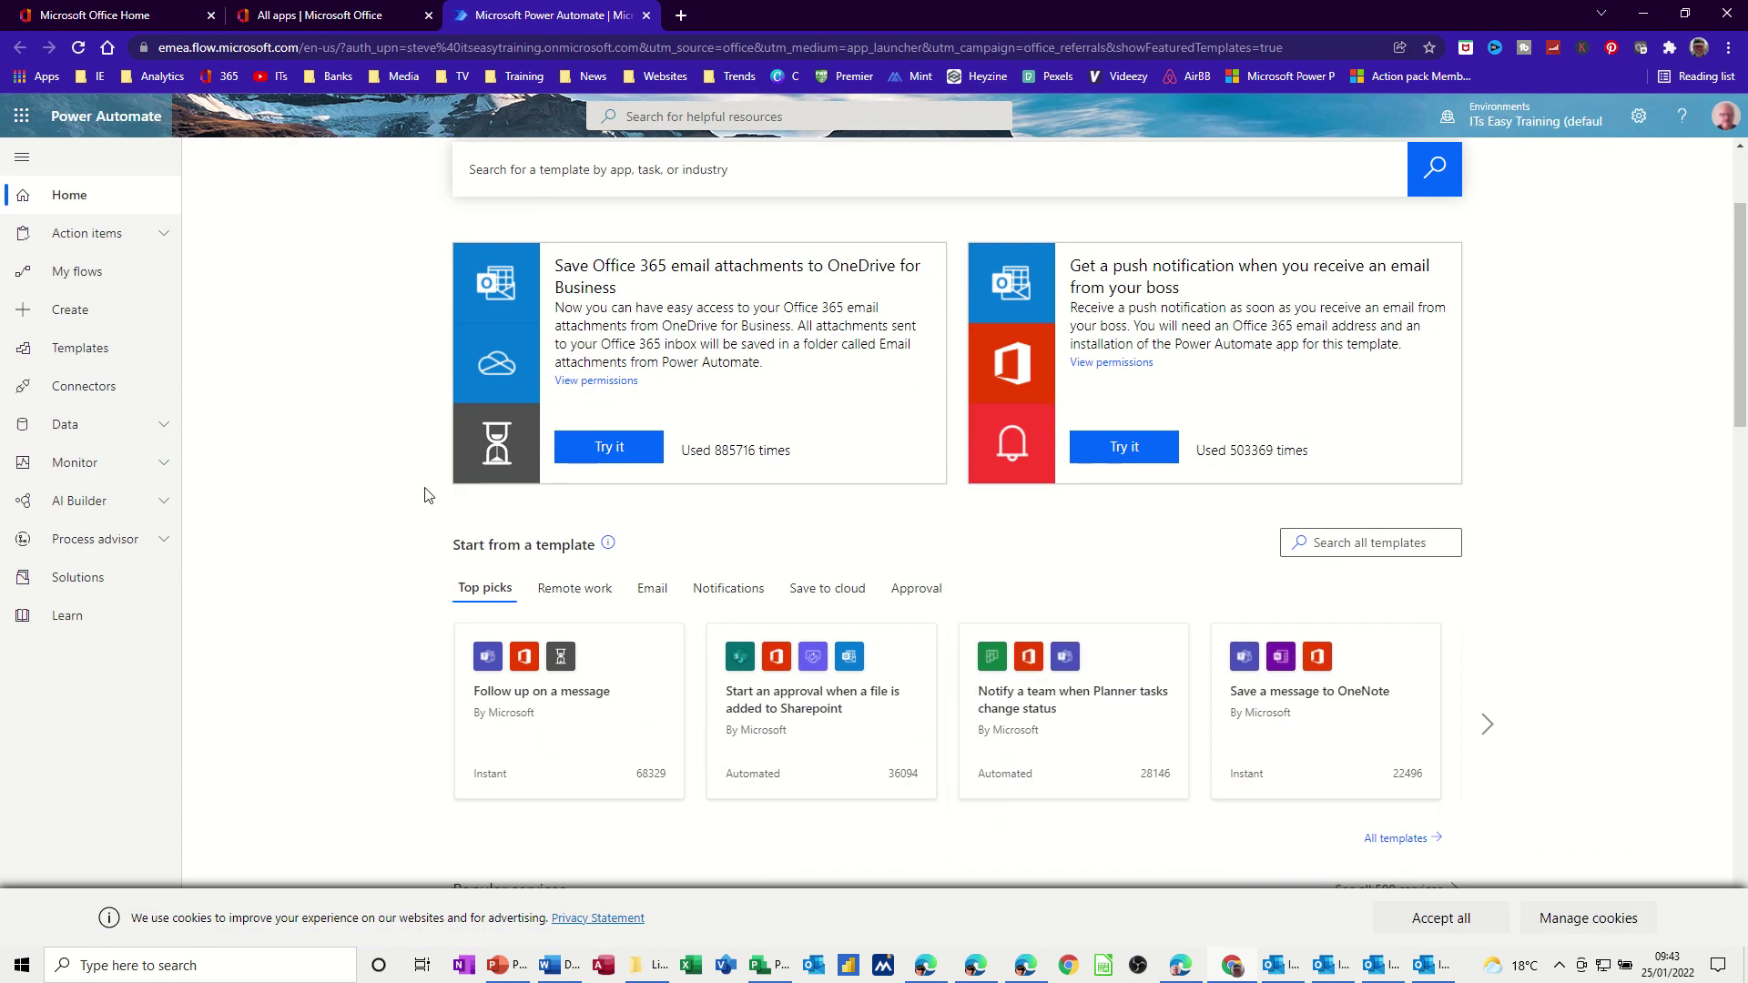
pyautogui.click(86, 324)
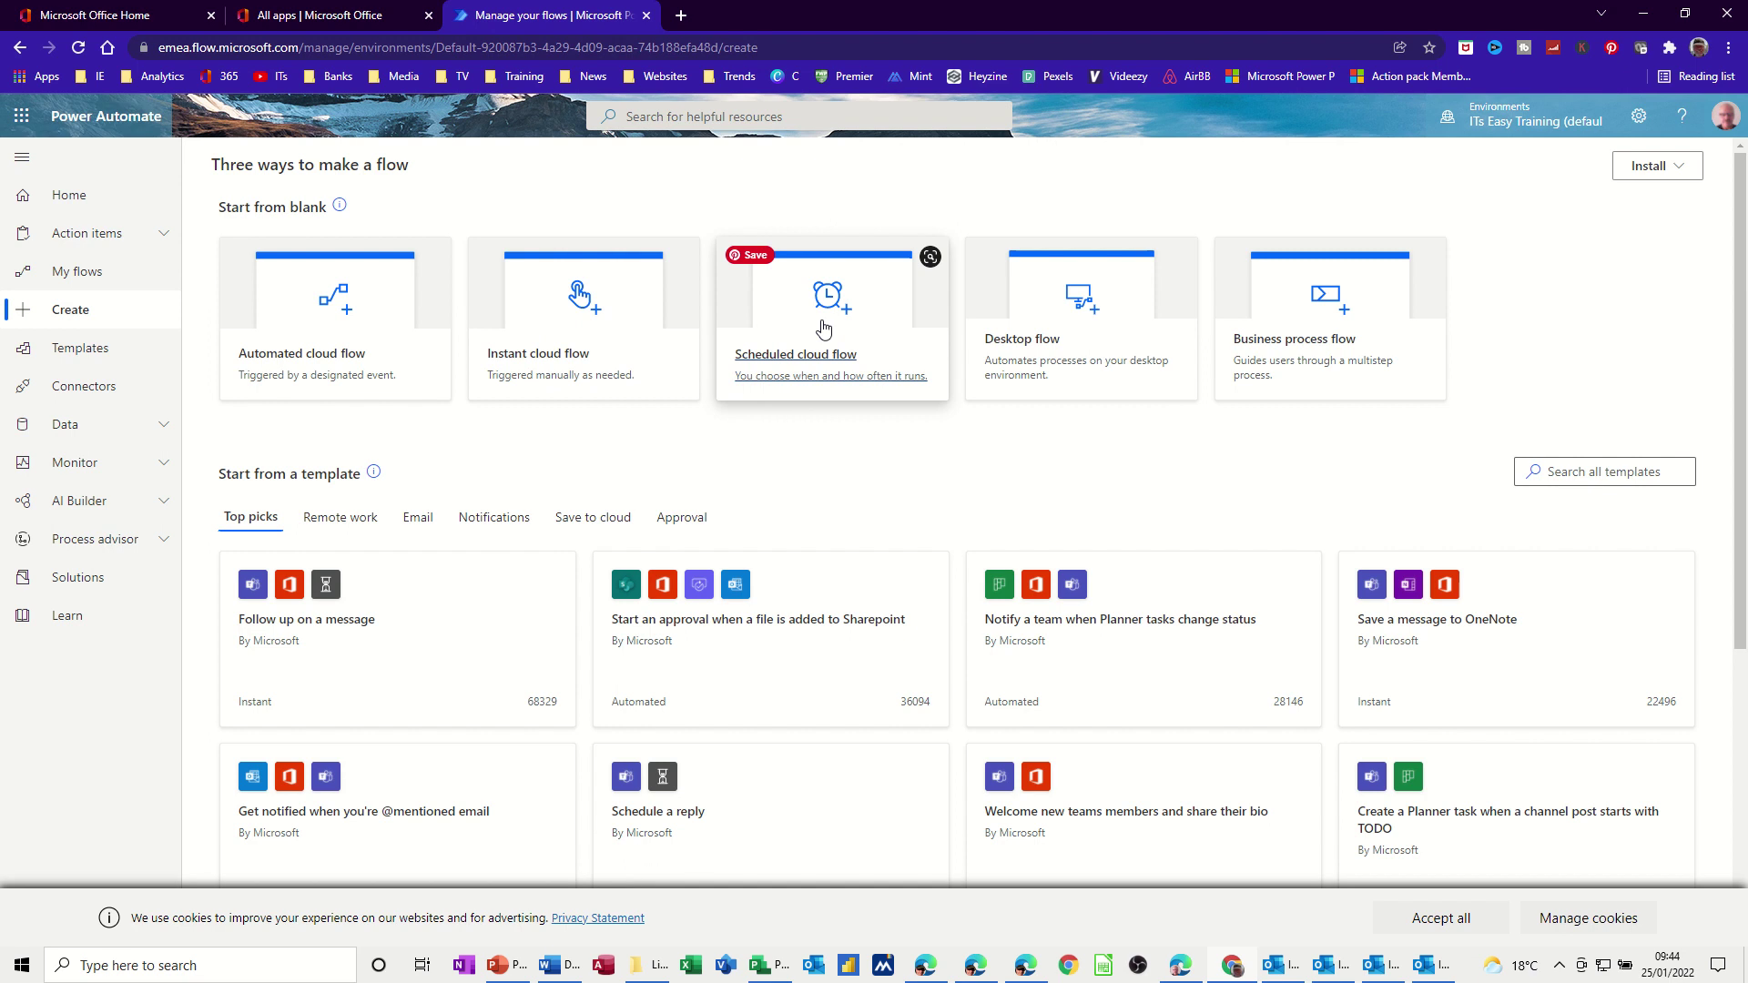
# Create instant flow 'EmailStockList' with Manually trigger a flow, then add an Excel Online (Business) step
pyautogui.click(561, 318)
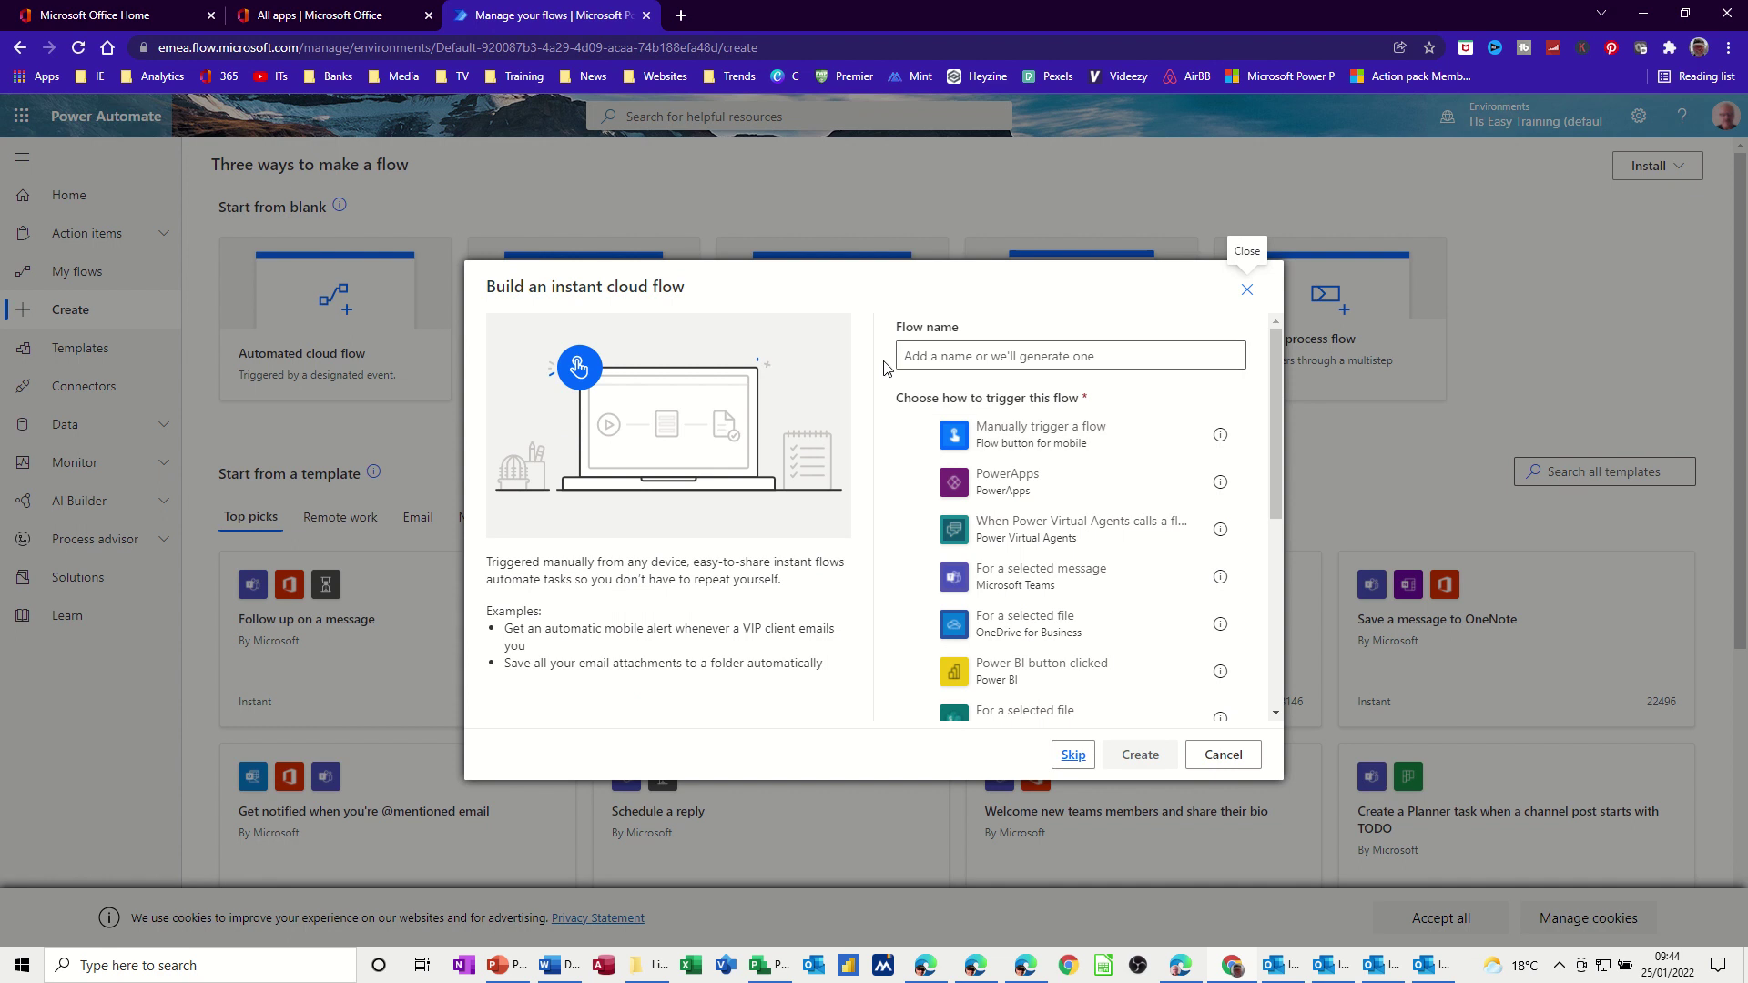
pyautogui.click(929, 356)
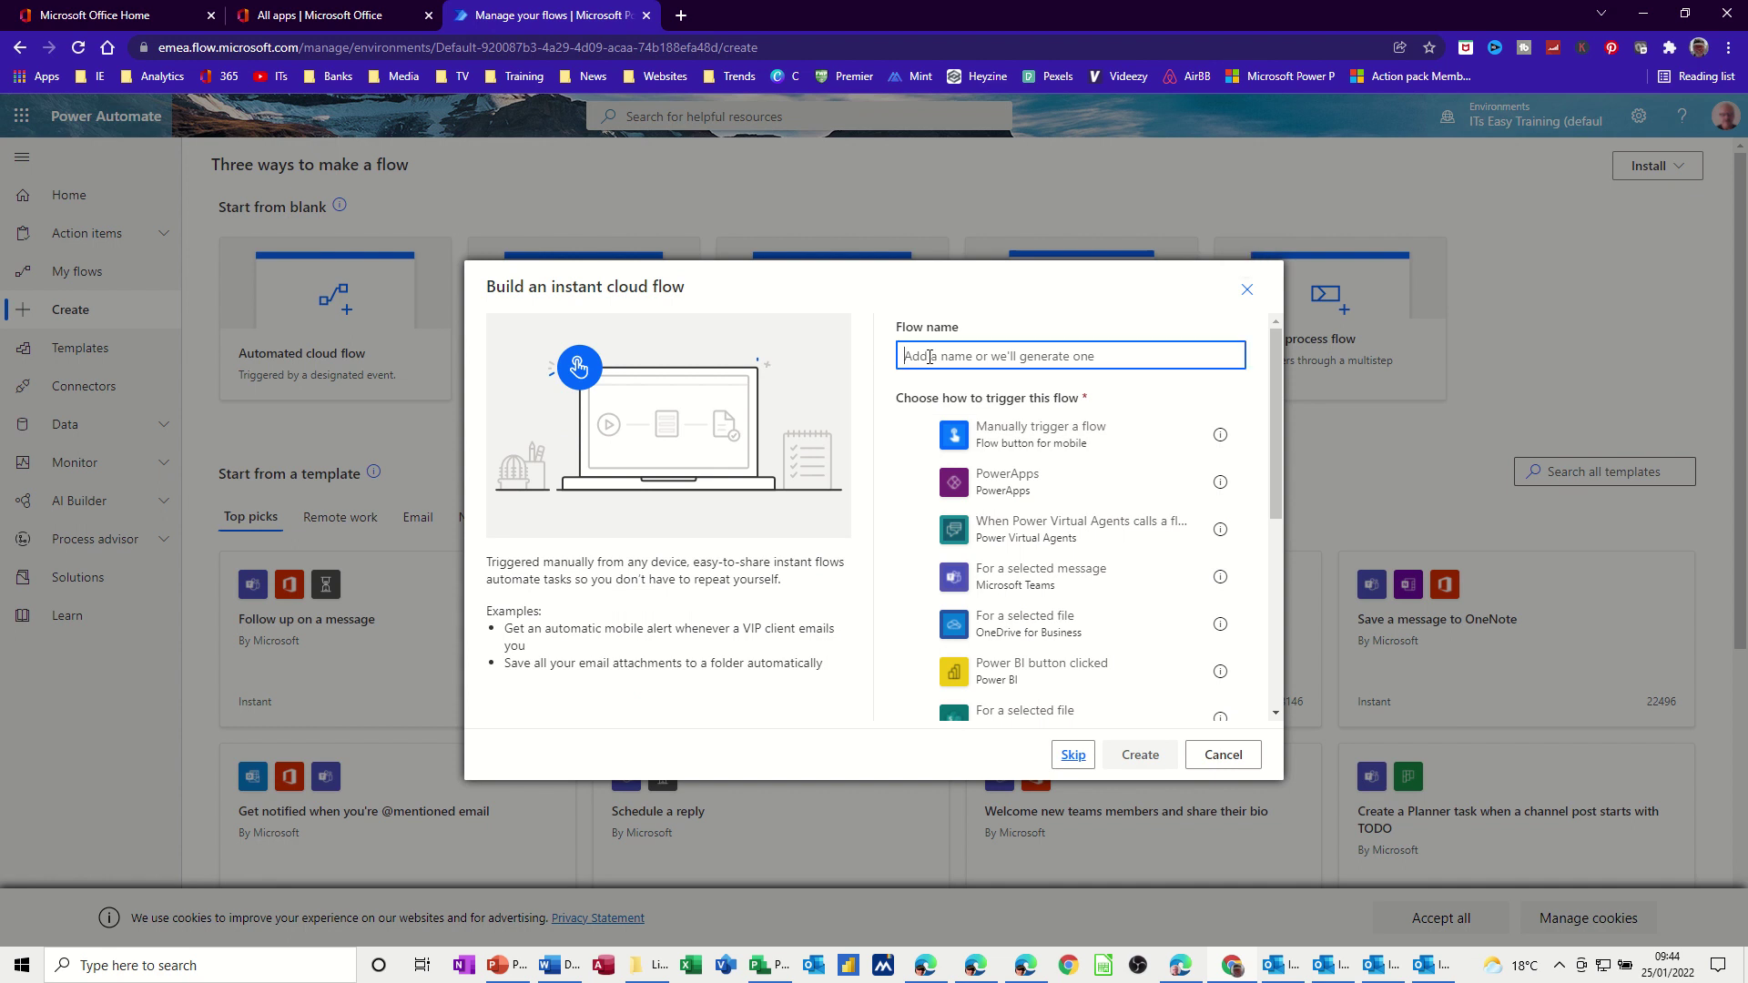
pyautogui.write('EmailStockList')
pyautogui.click(992, 441)
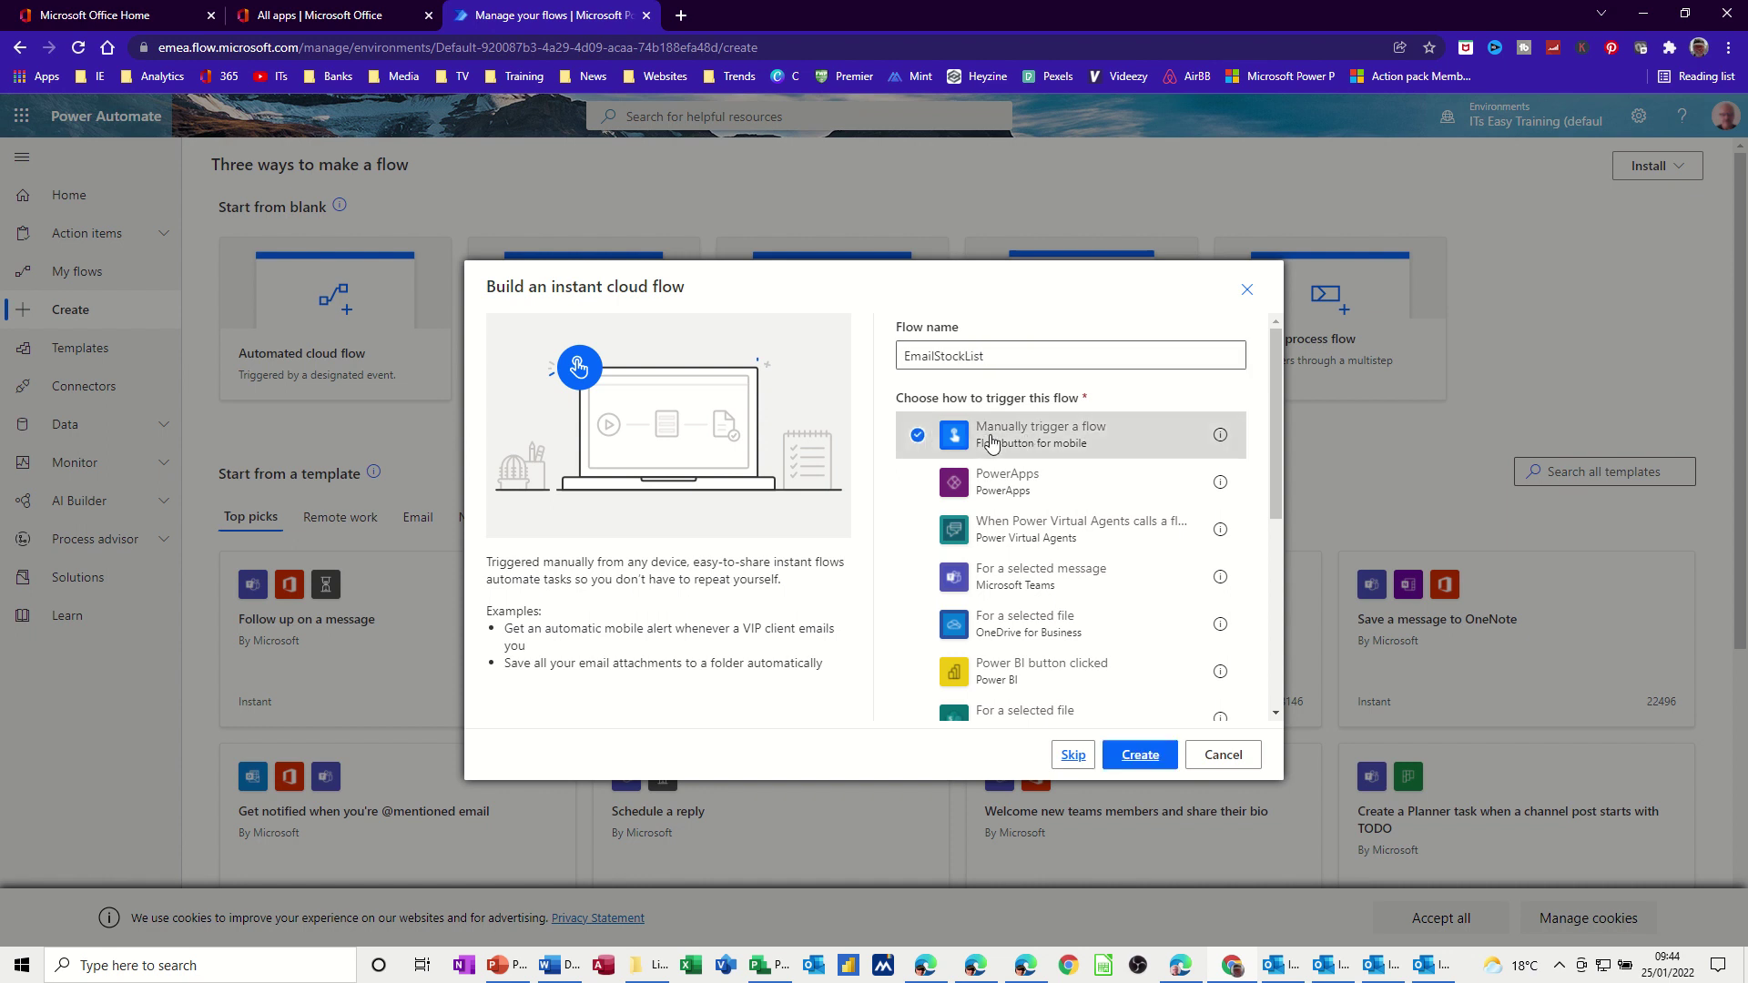
pyautogui.click(1139, 755)
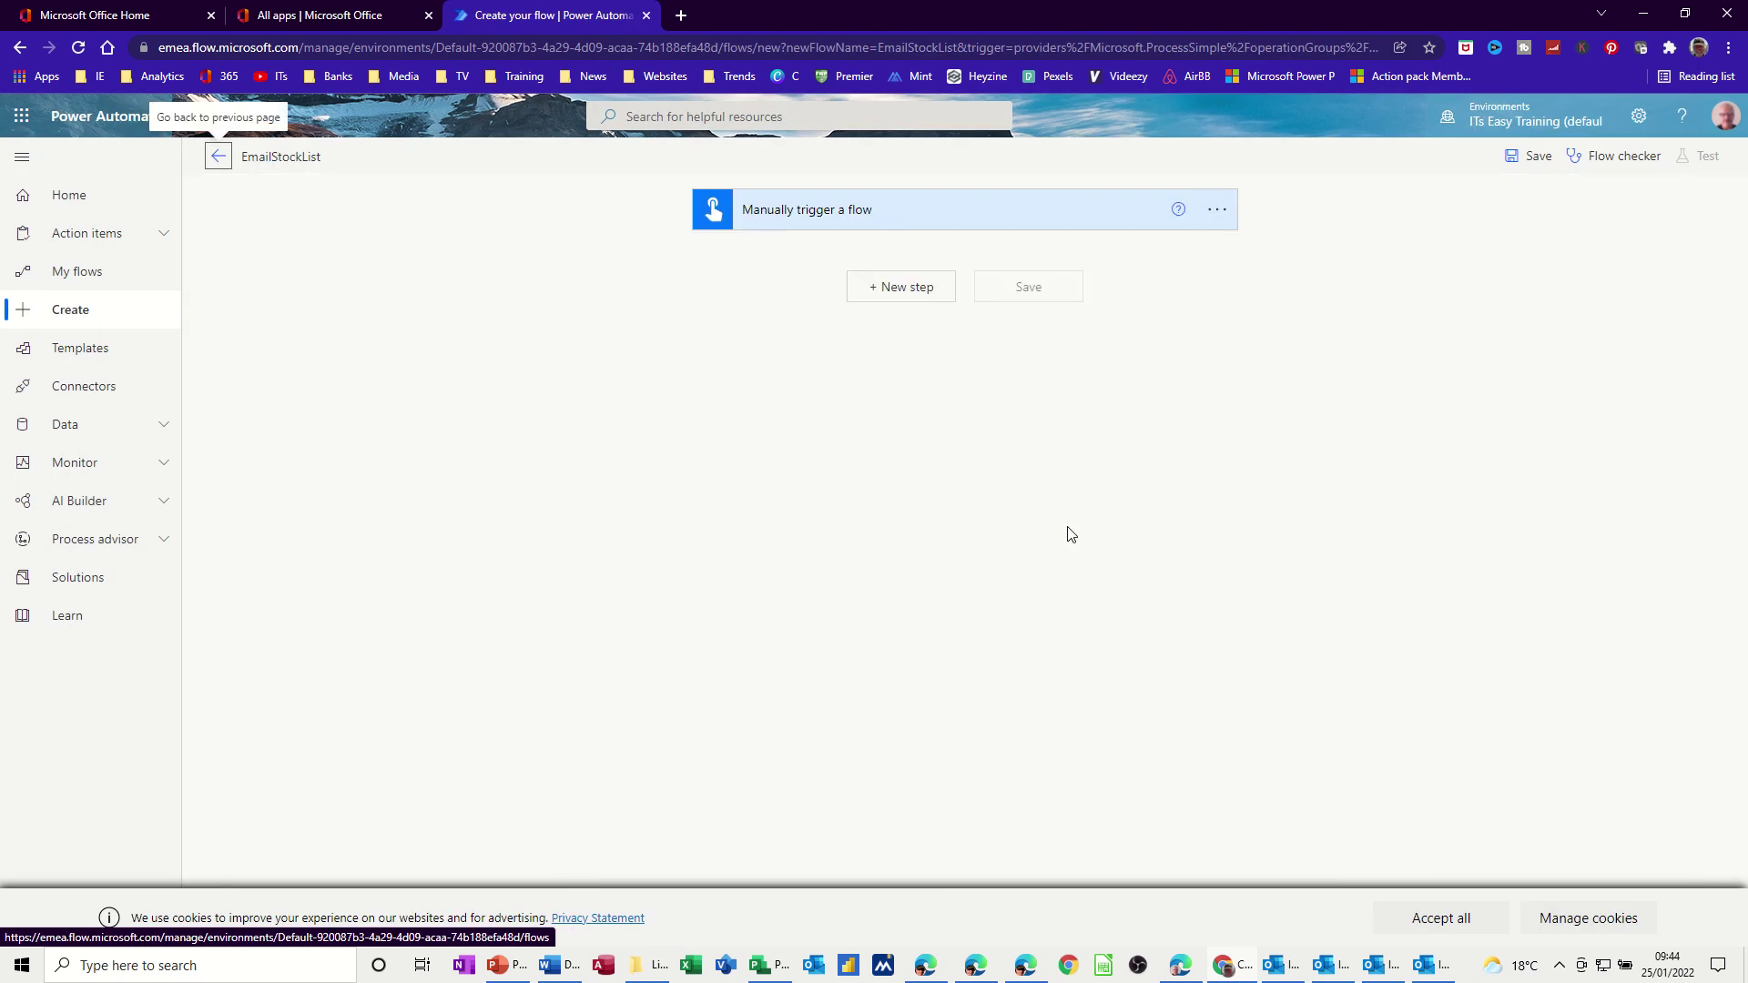
pyautogui.click(887, 291)
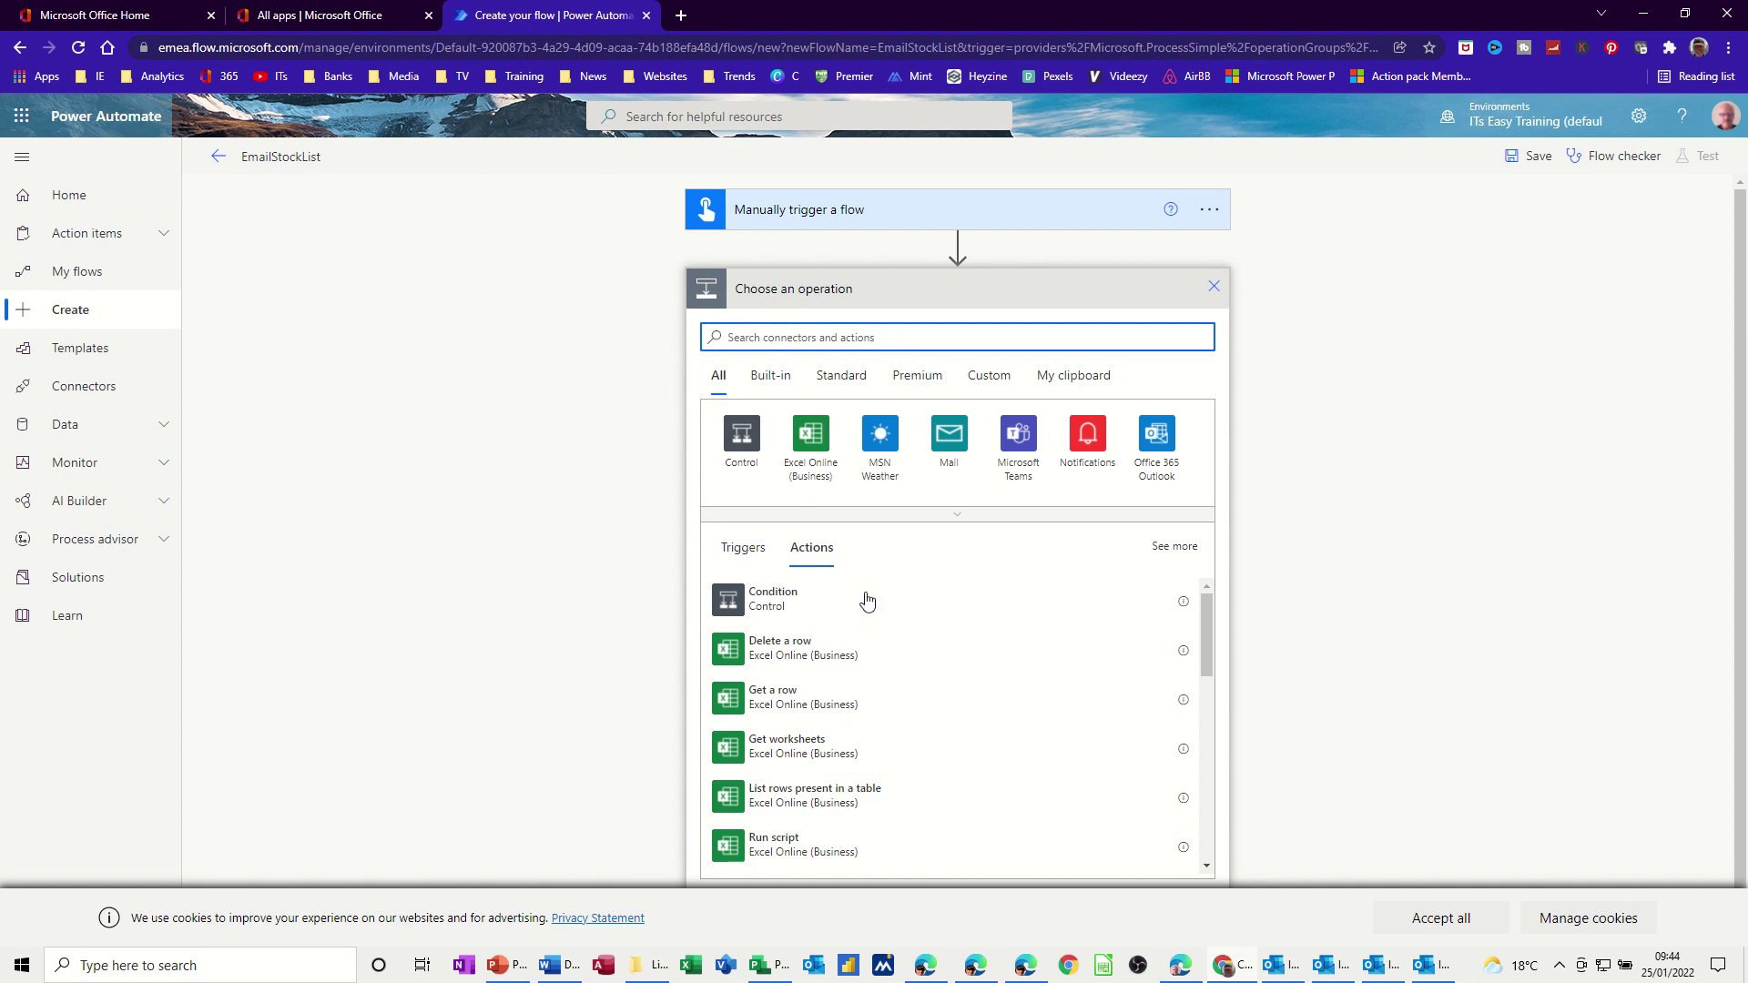
pyautogui.click(811, 436)
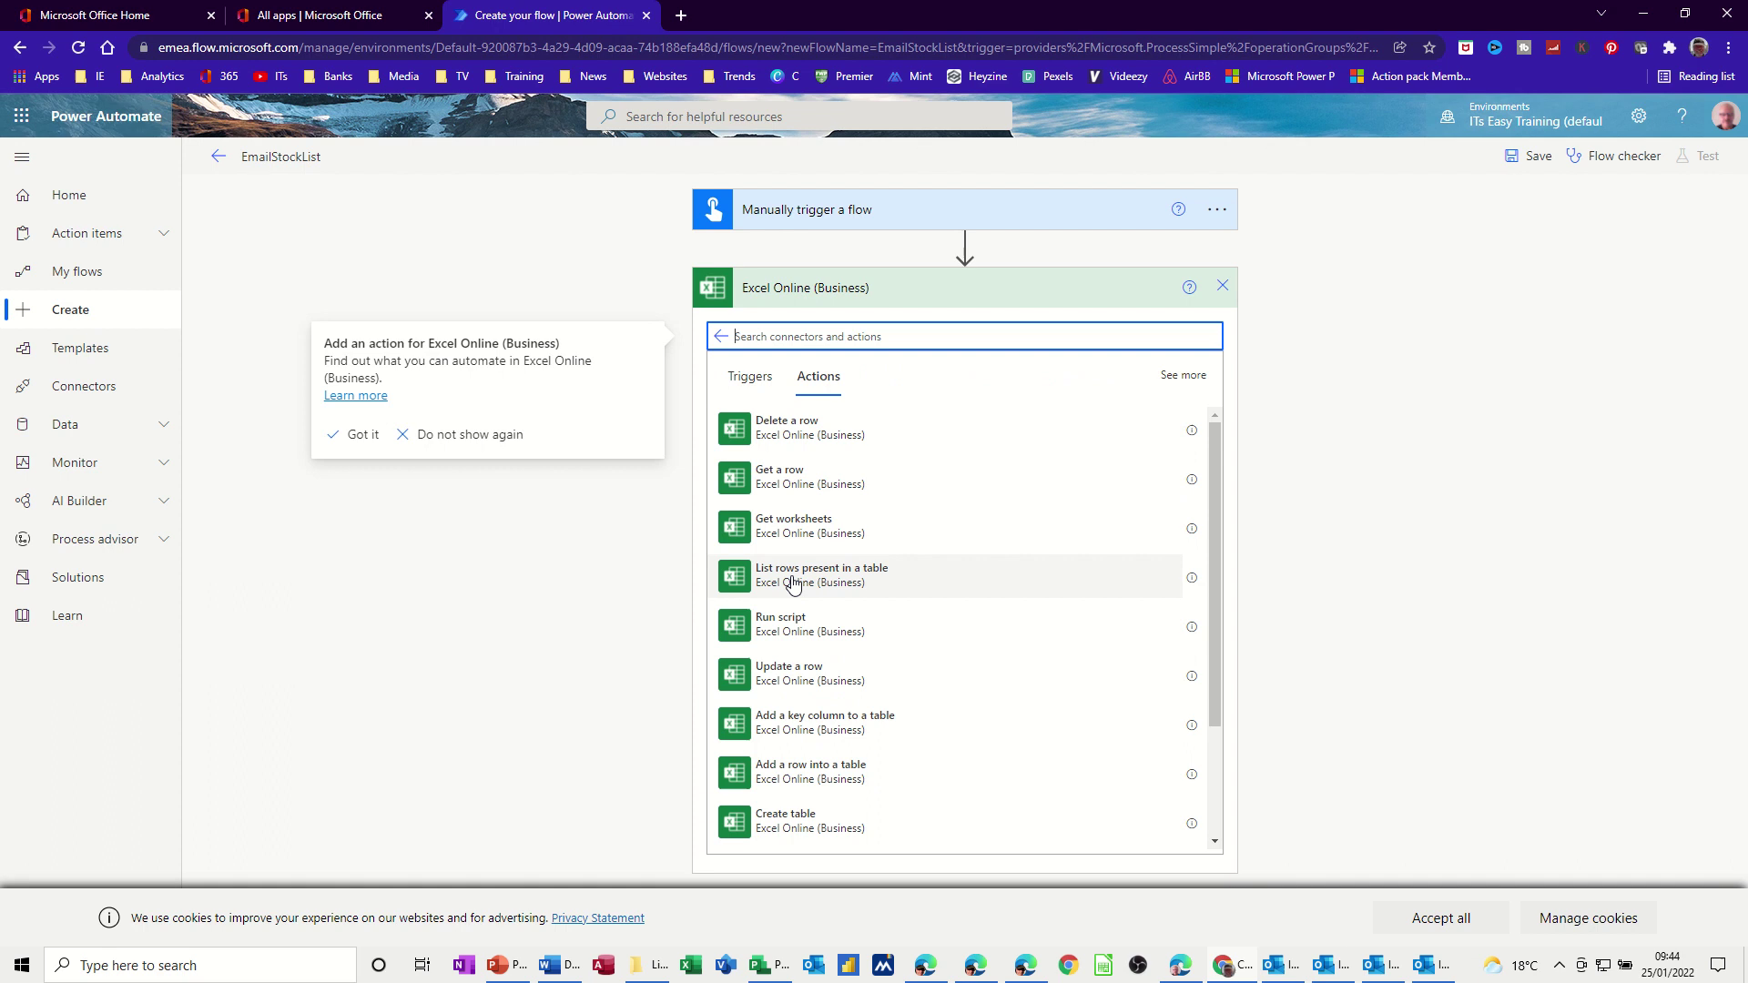
# Add List rows present in a table reading table 'stock' from /StockList2022.xlsx in the OneDrive library
pyautogui.click(793, 583)
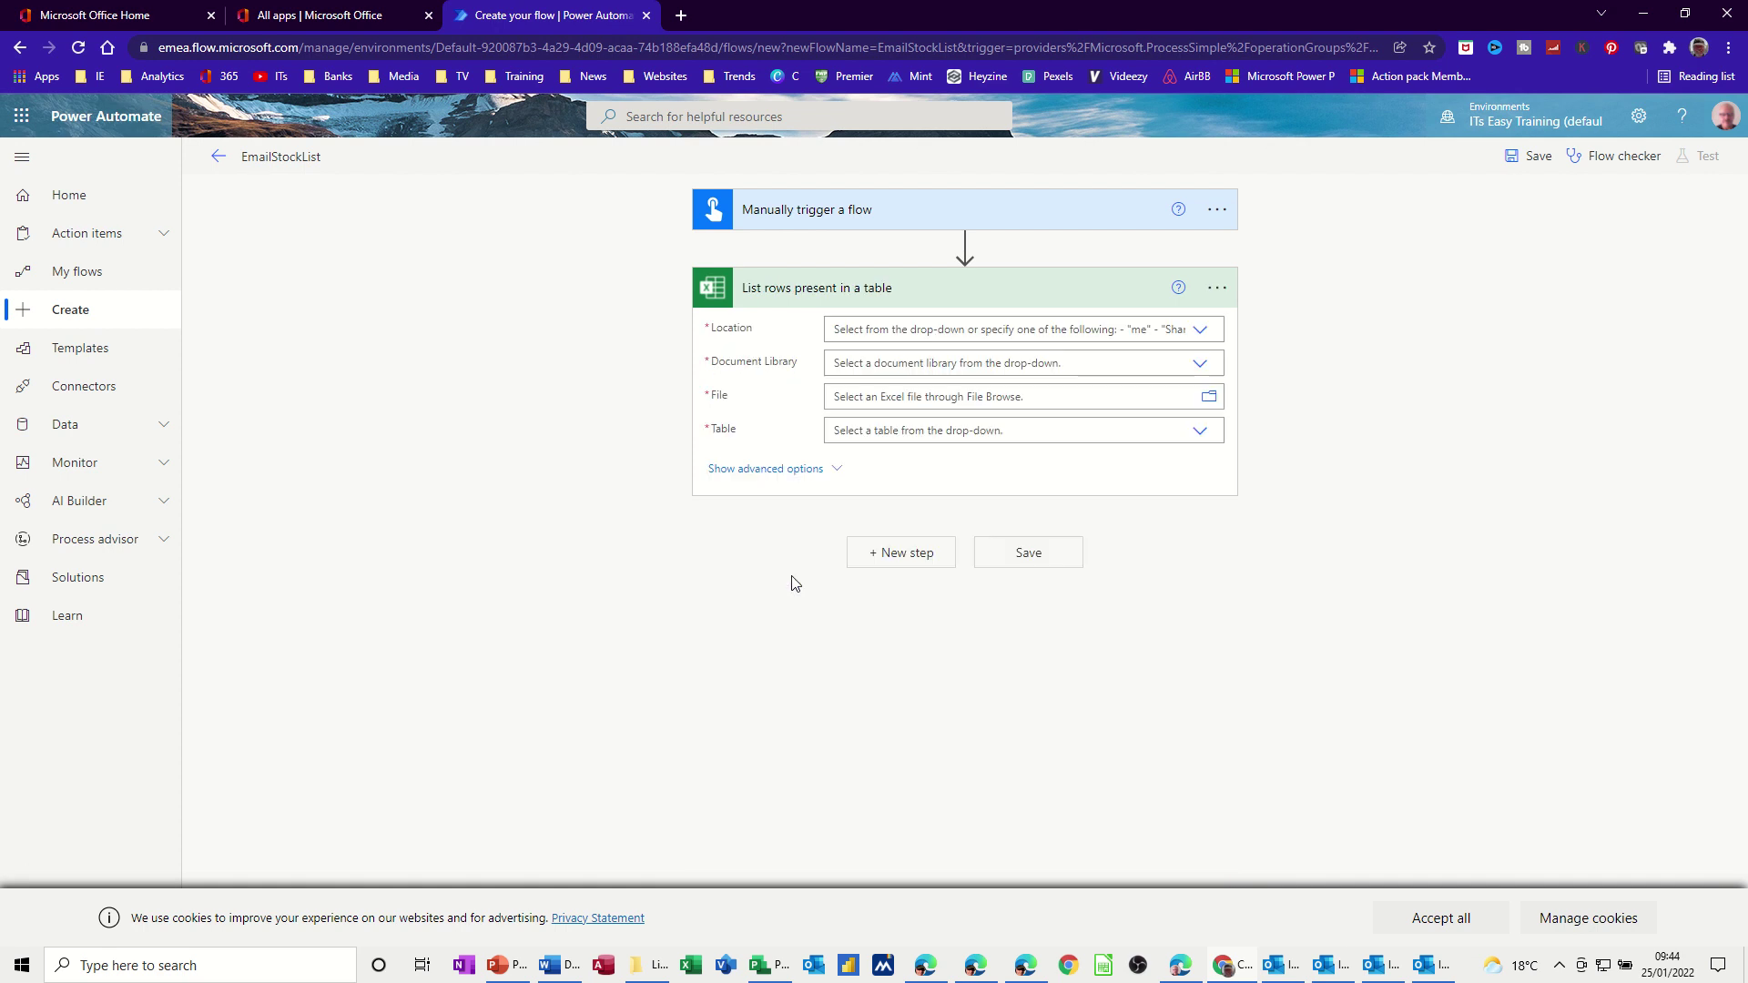
pyautogui.click(919, 331)
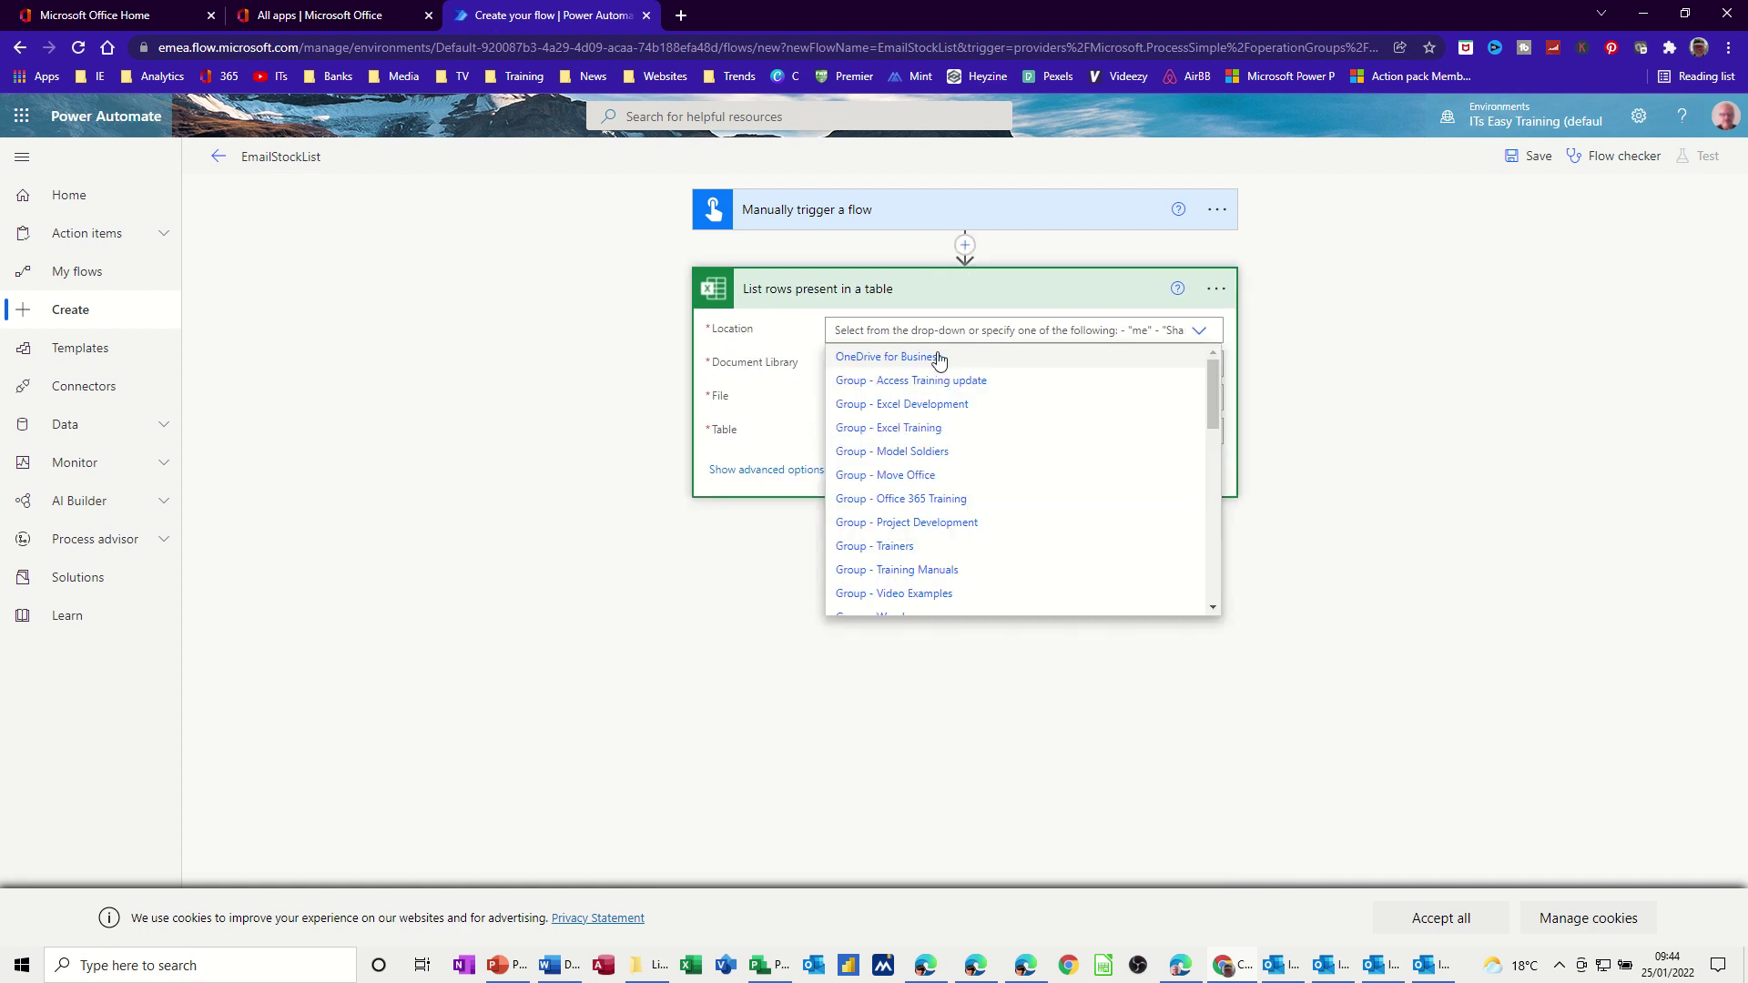
pyautogui.click(866, 358)
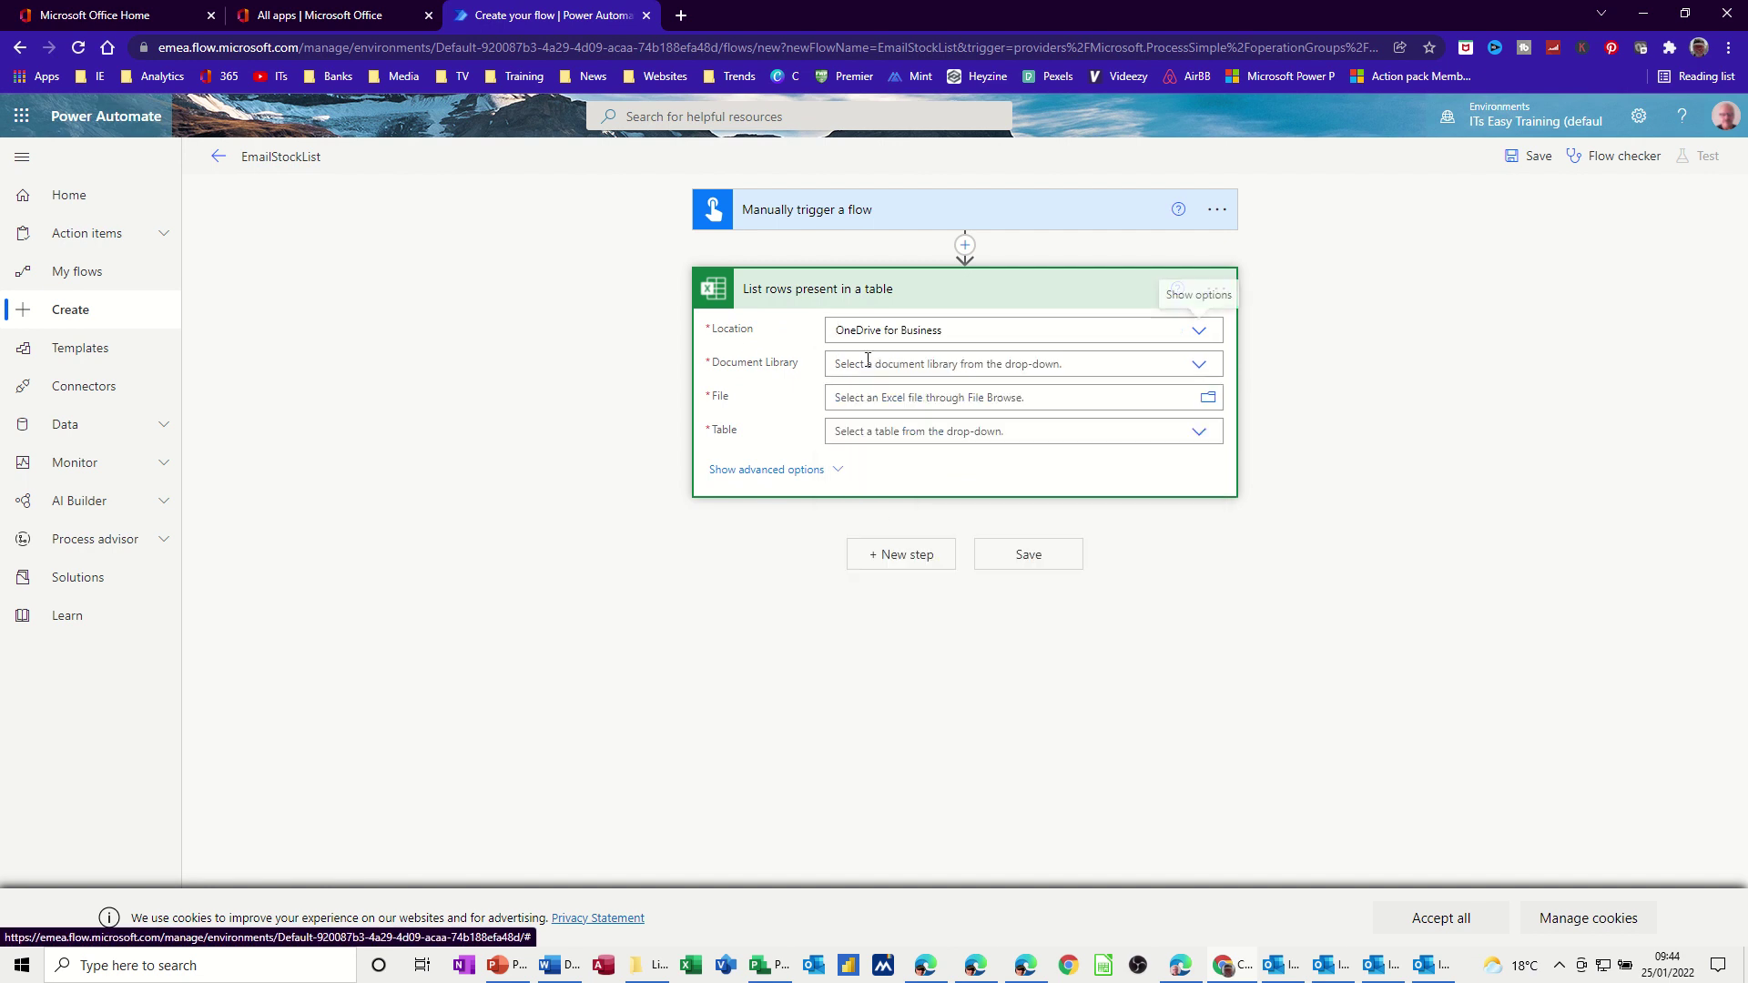
pyautogui.click(863, 369)
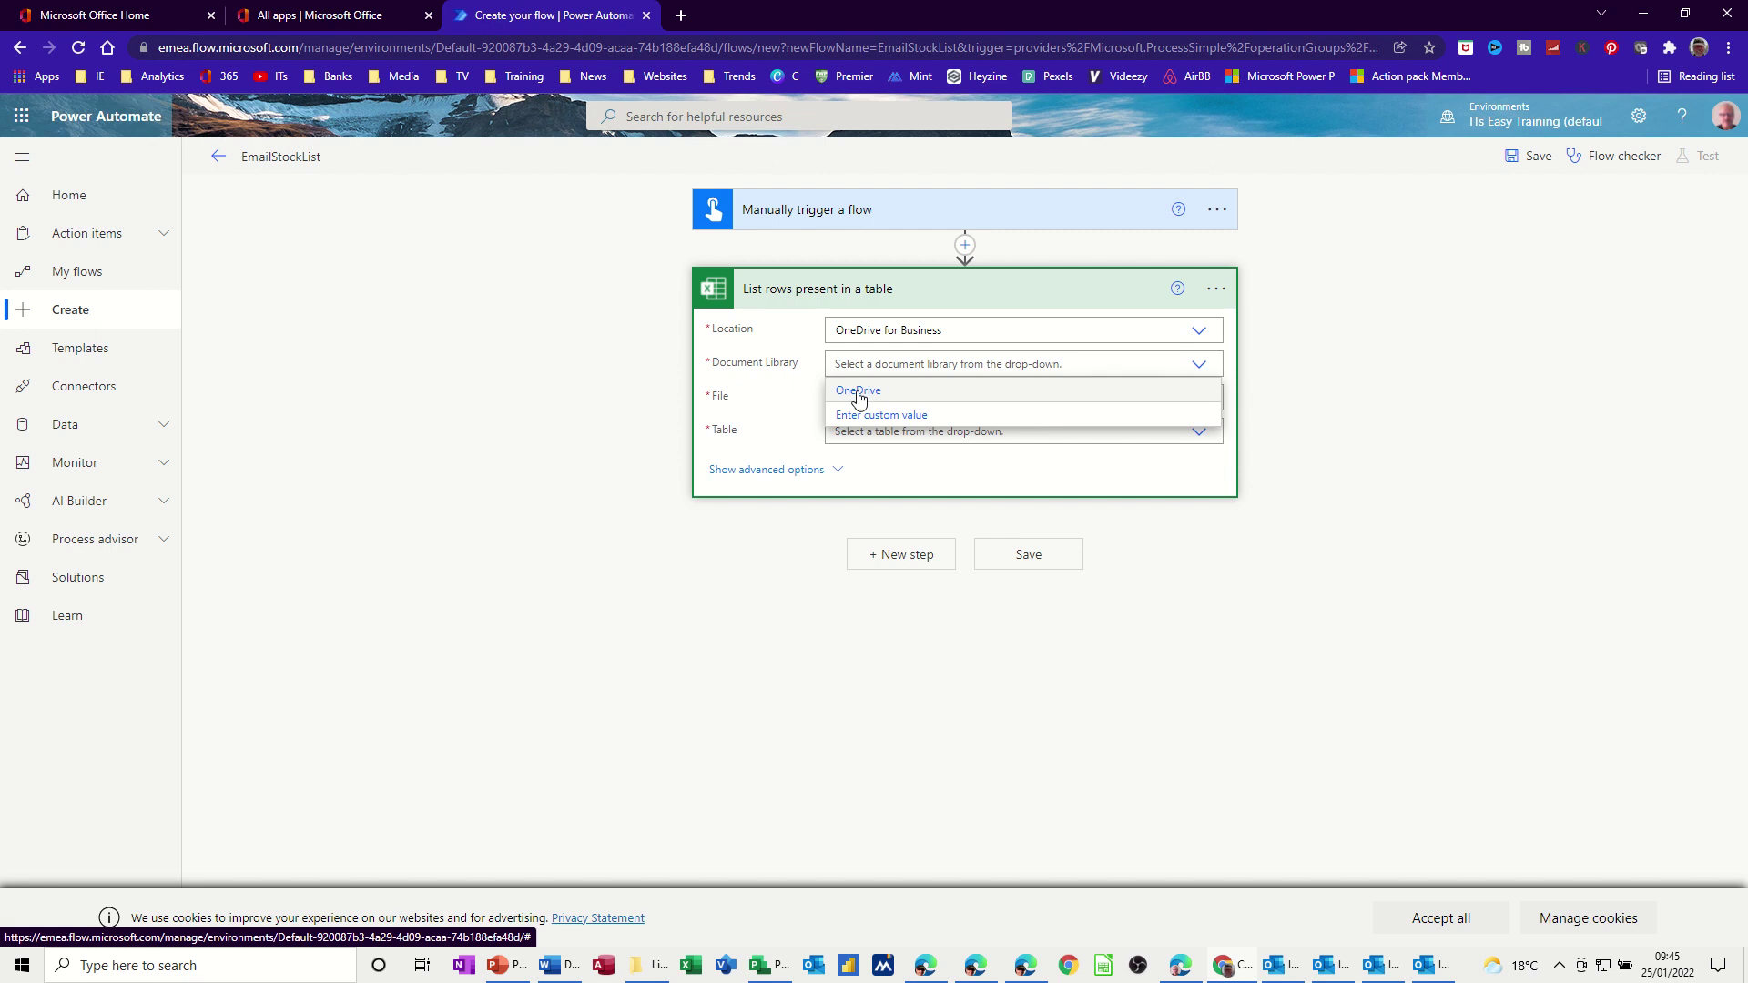
pyautogui.click(859, 393)
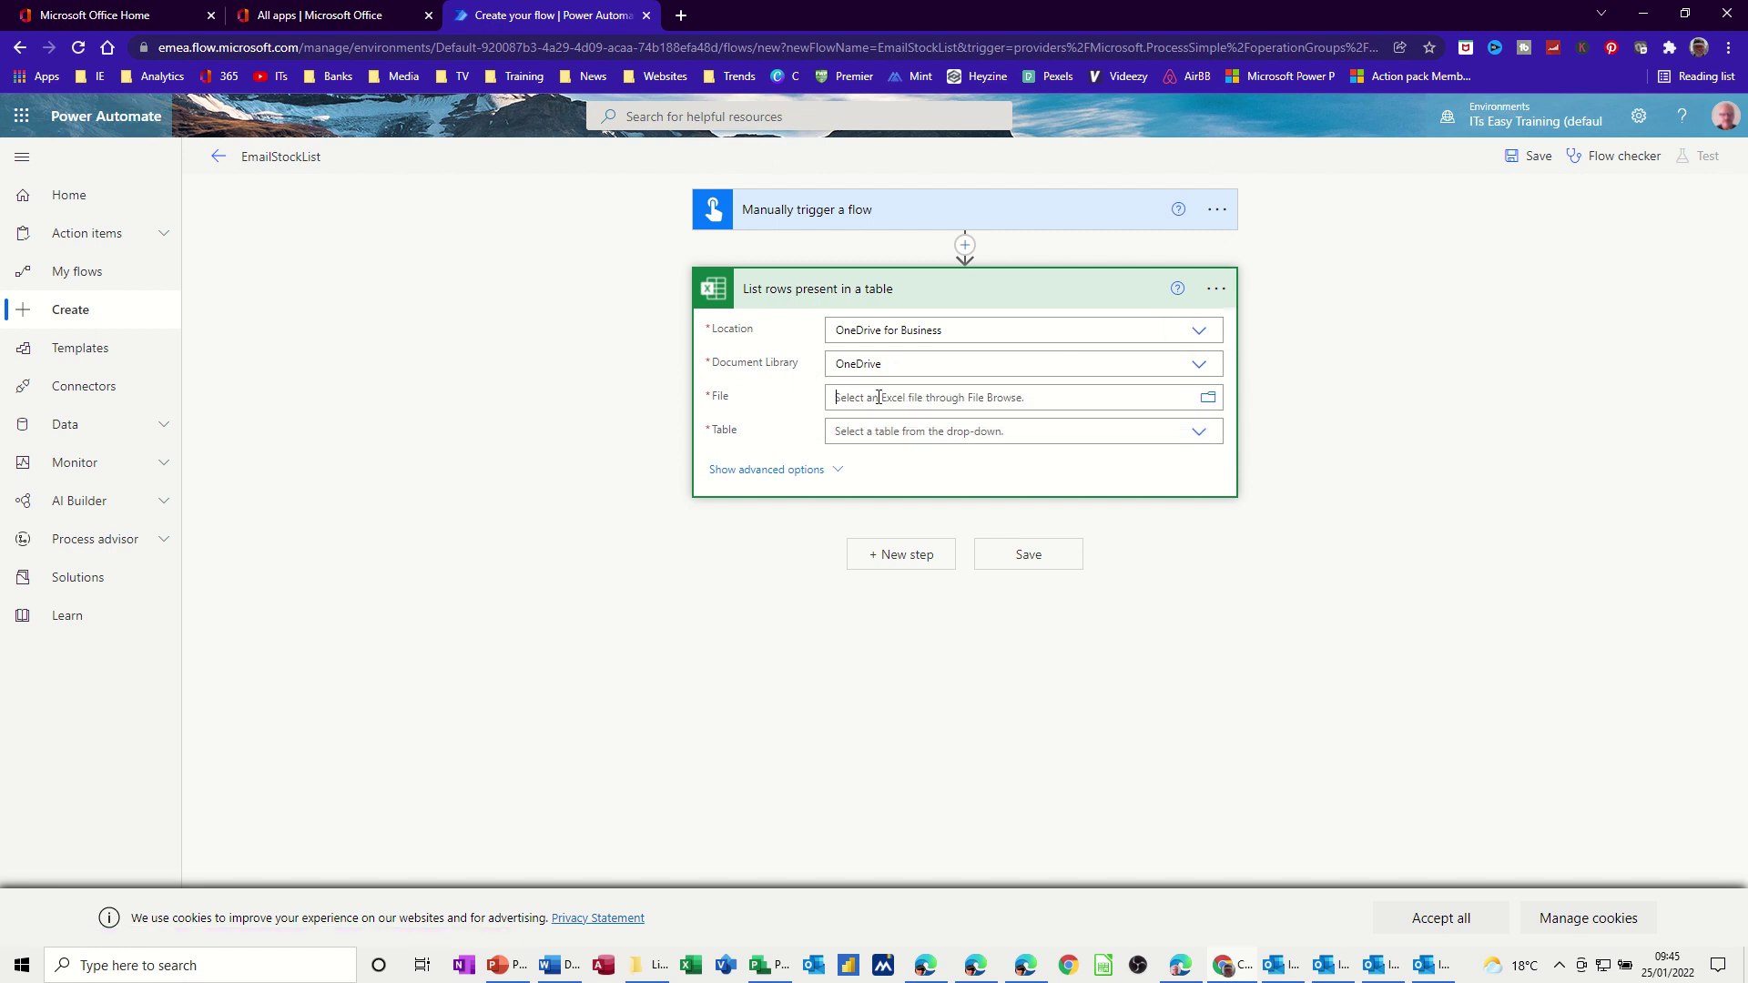
pyautogui.click(878, 397)
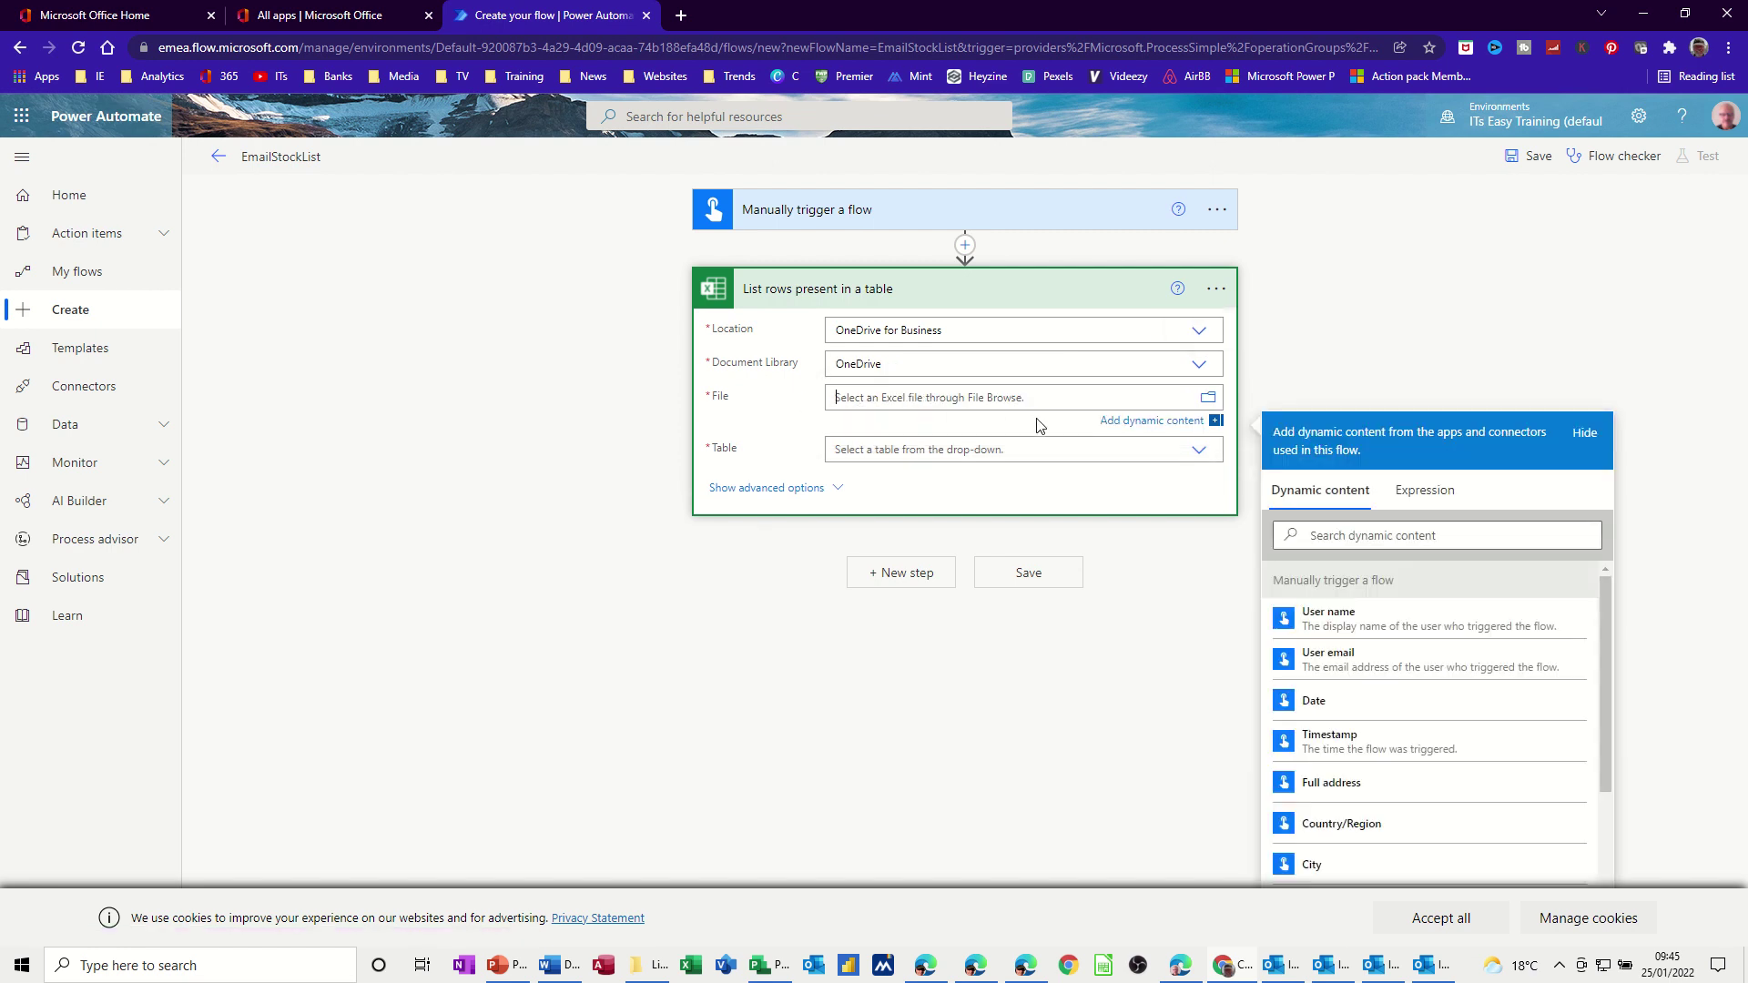
pyautogui.click(1207, 401)
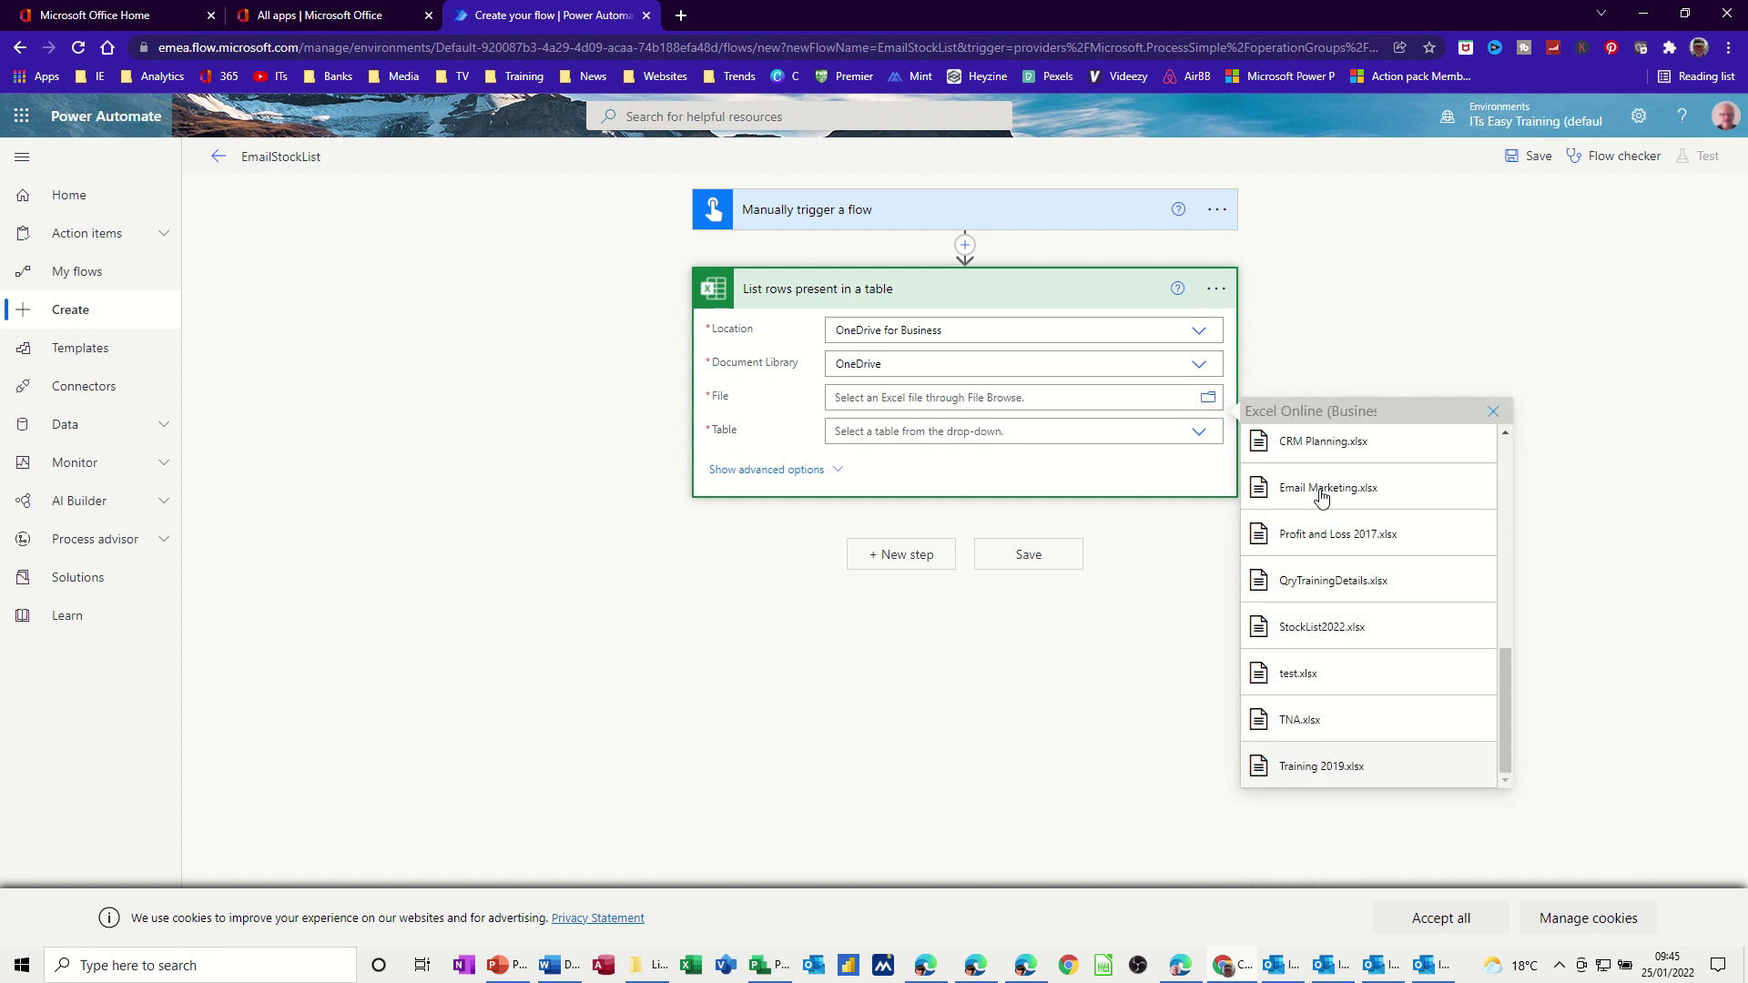
pyautogui.click(1321, 628)
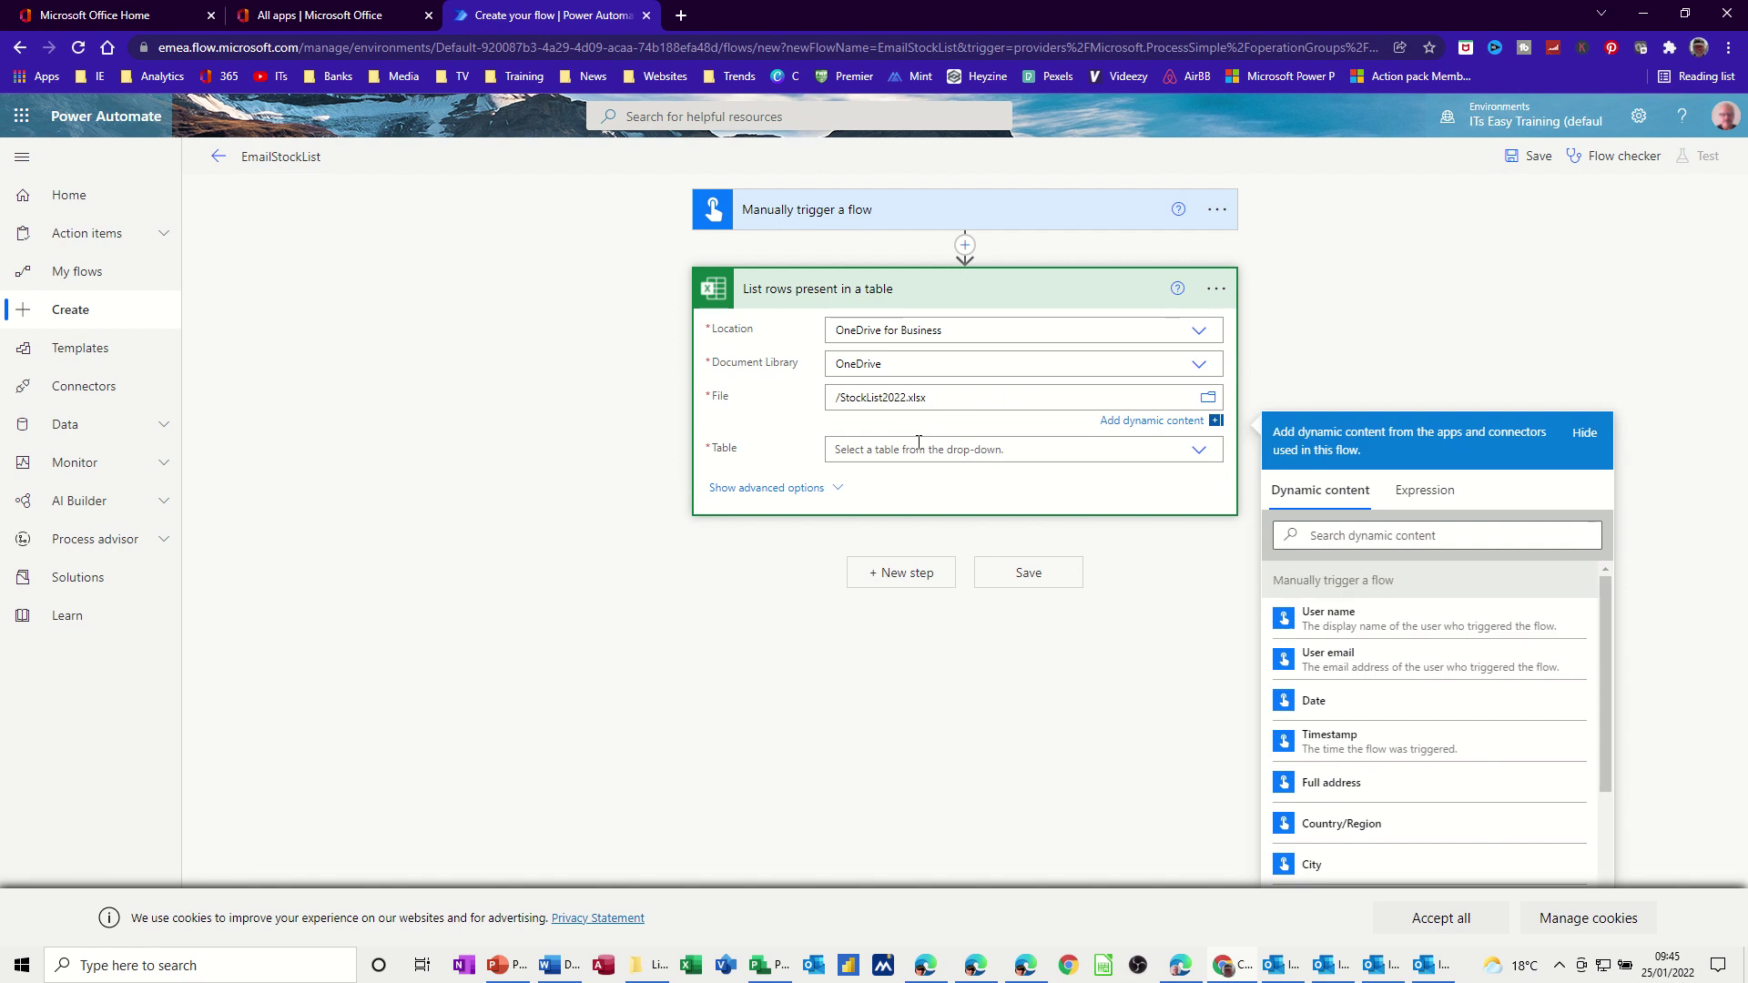
pyautogui.click(1198, 450)
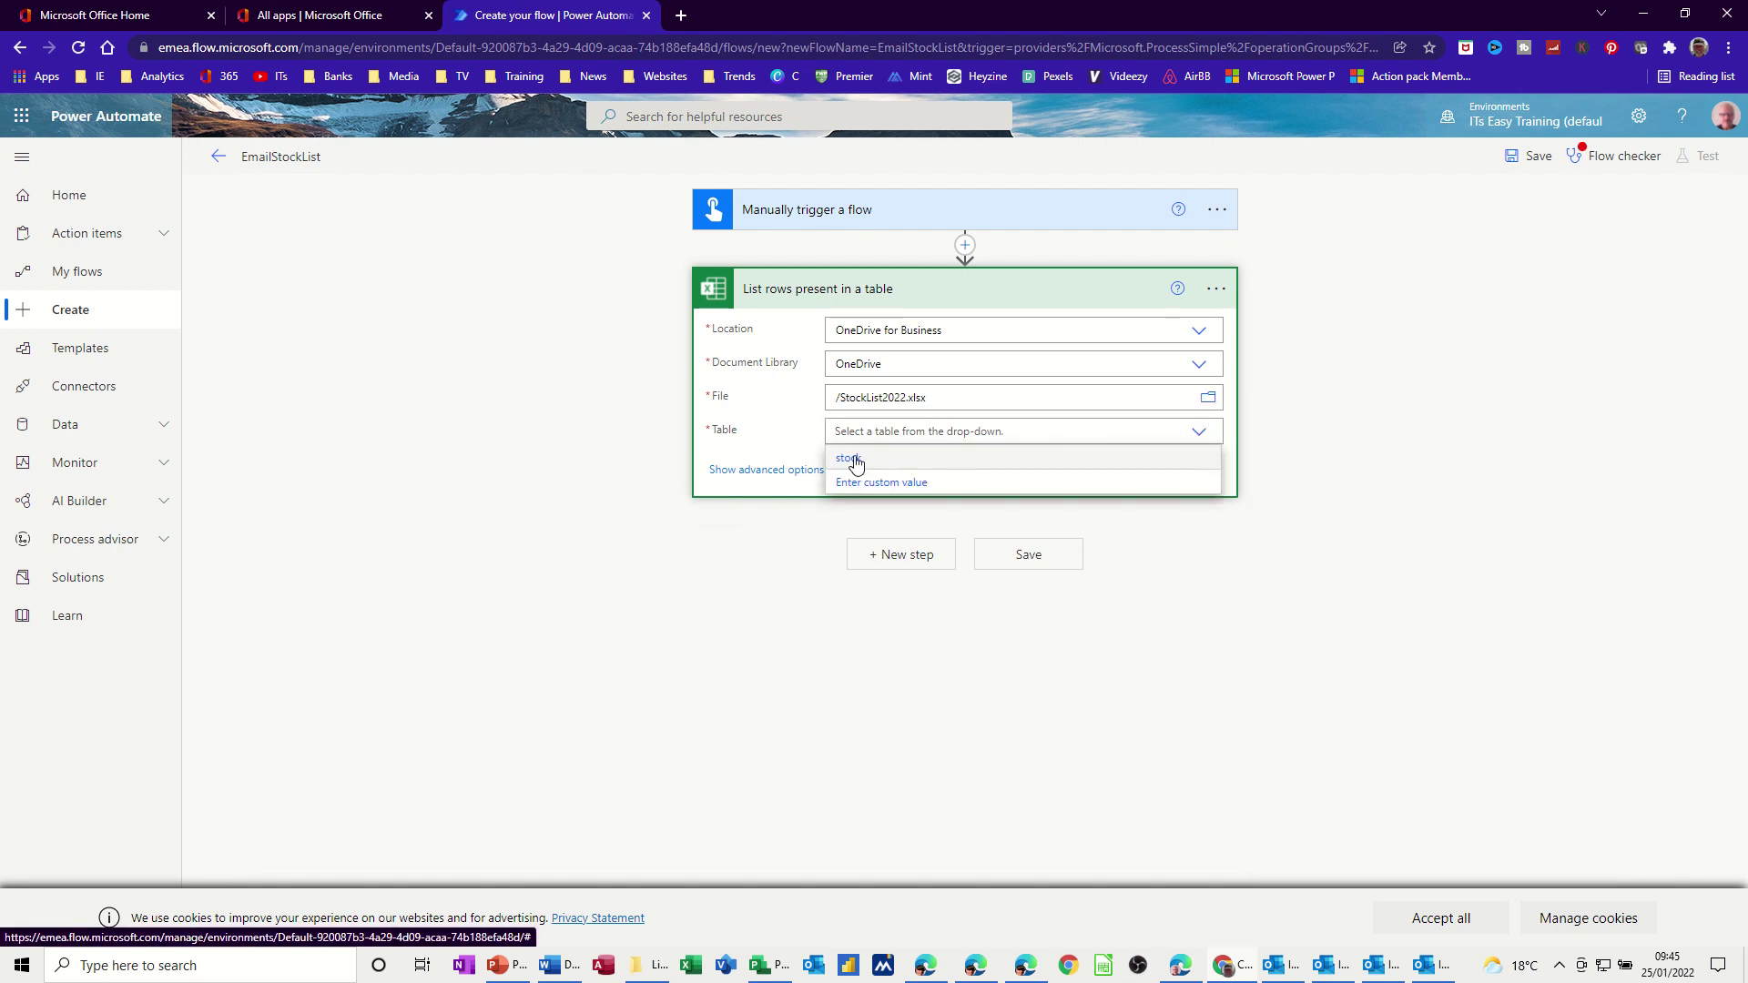
pyautogui.click(854, 460)
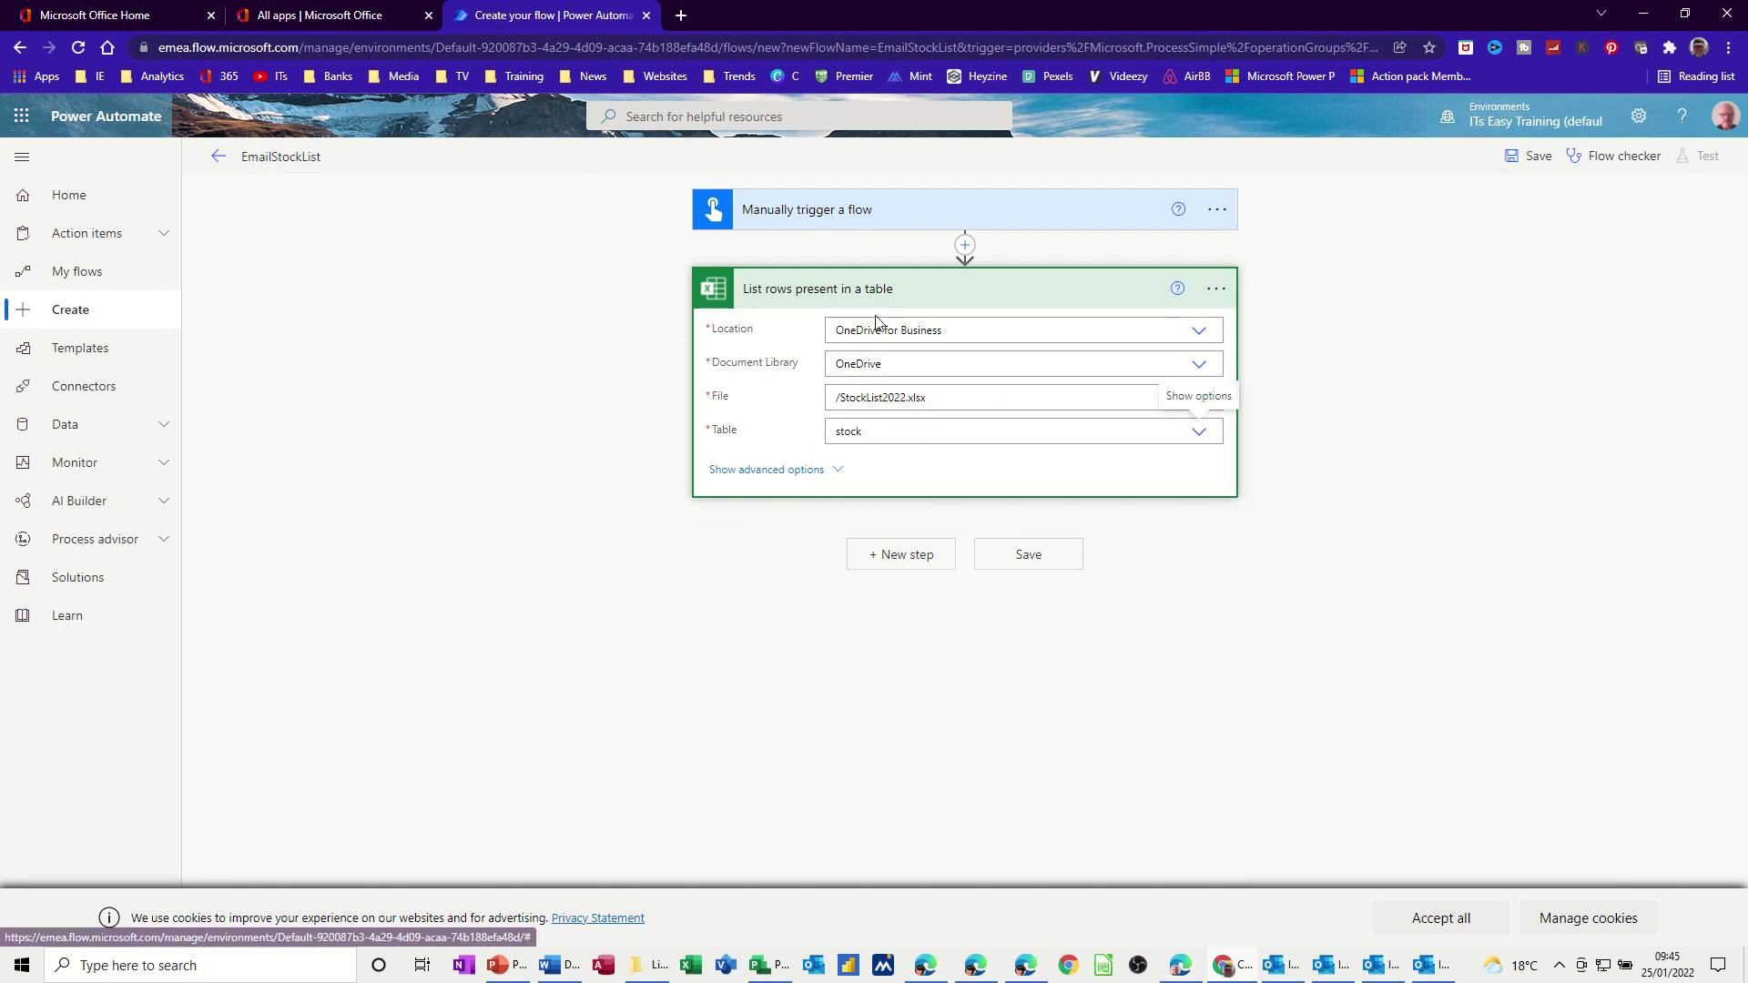
# Add an Office 365 Outlook Send an email (V2) action, found by searching 'em'
pyautogui.click(896, 559)
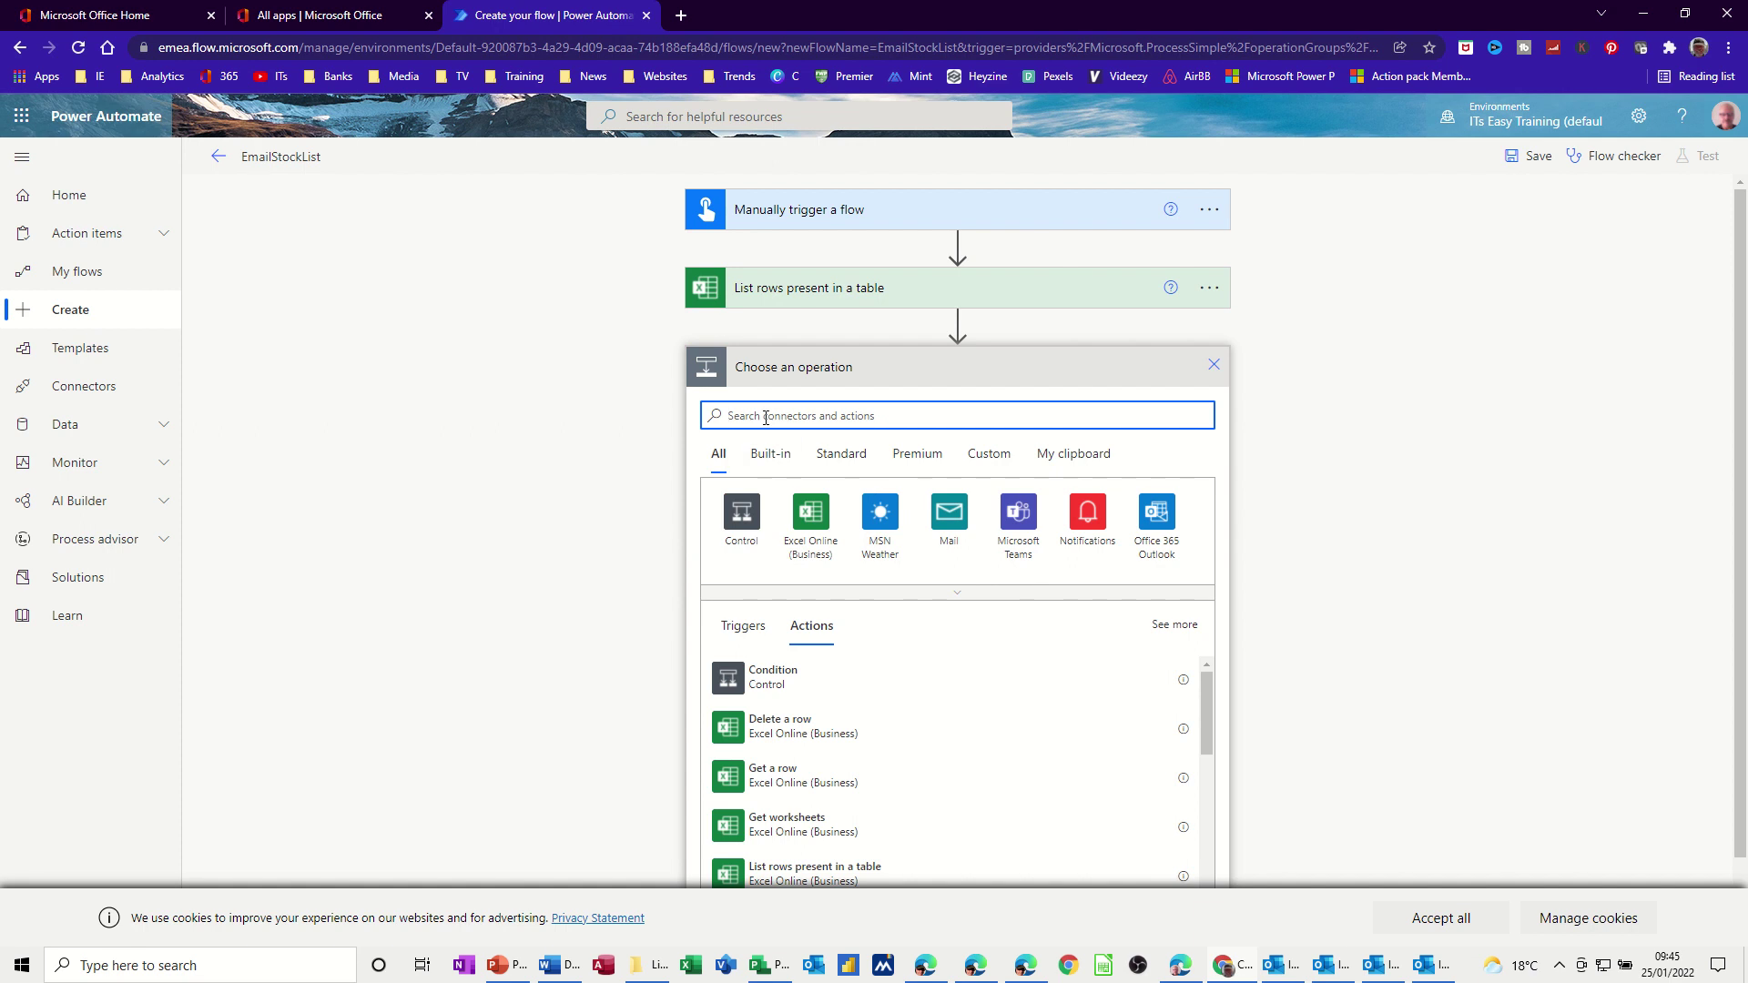
pyautogui.write('email')
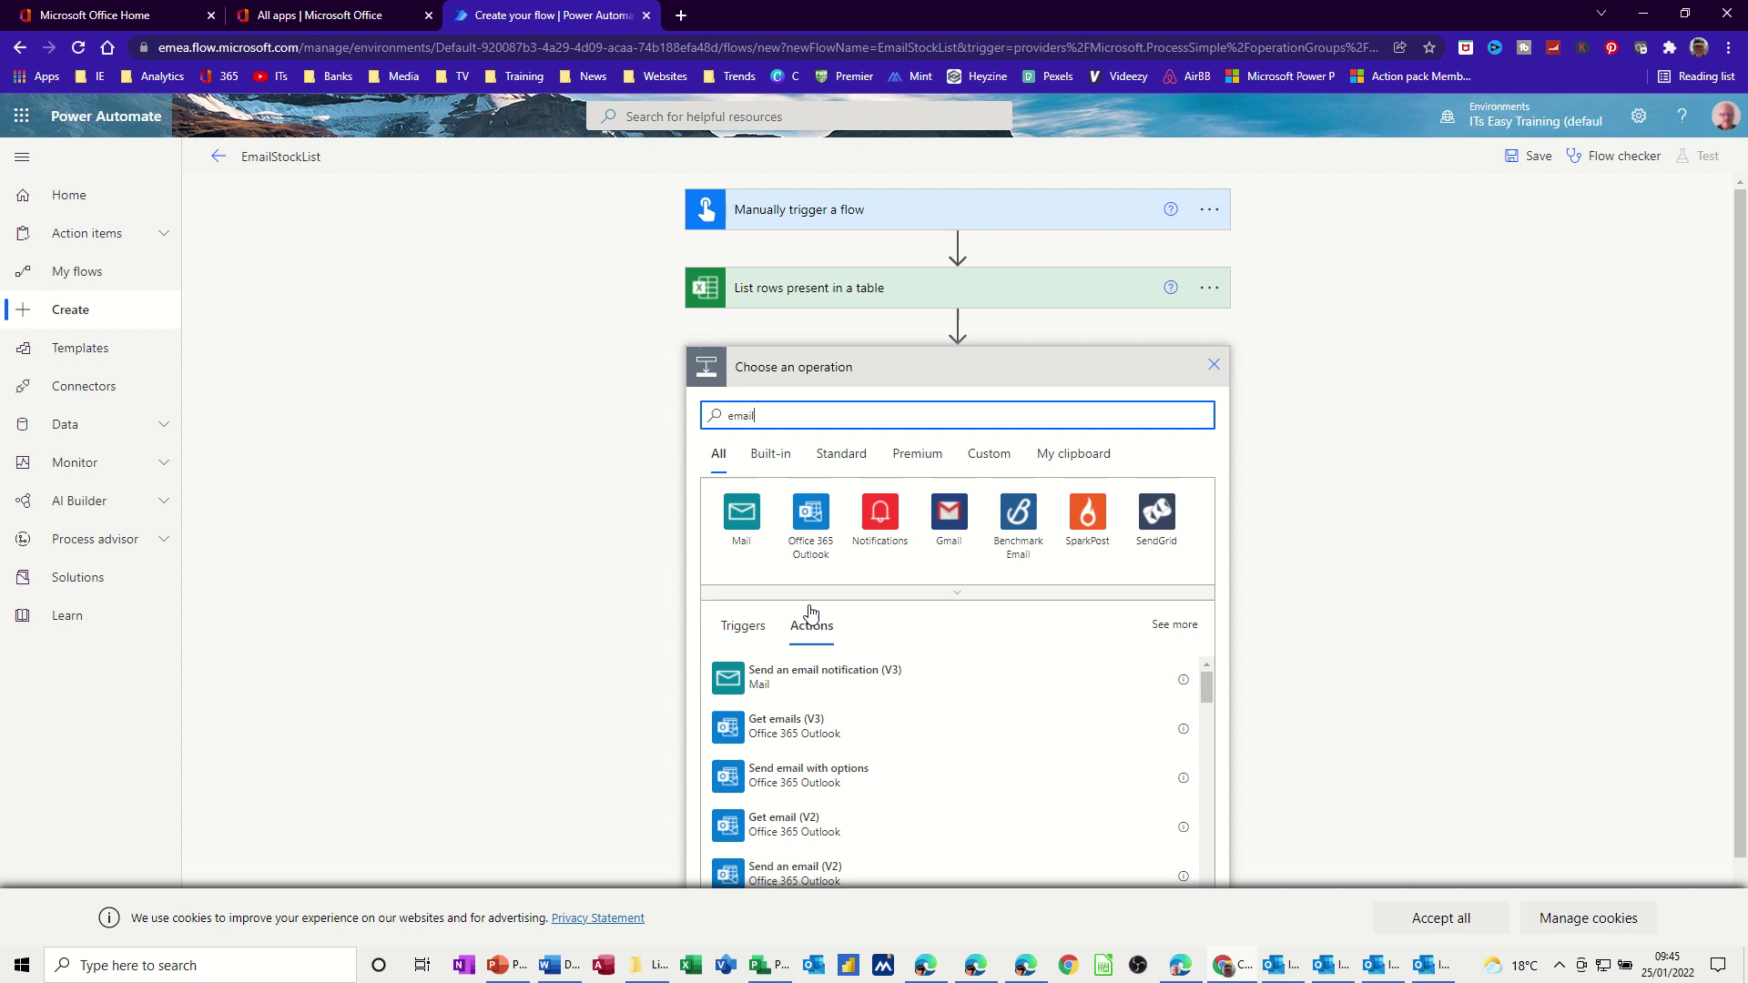
pyautogui.click(812, 526)
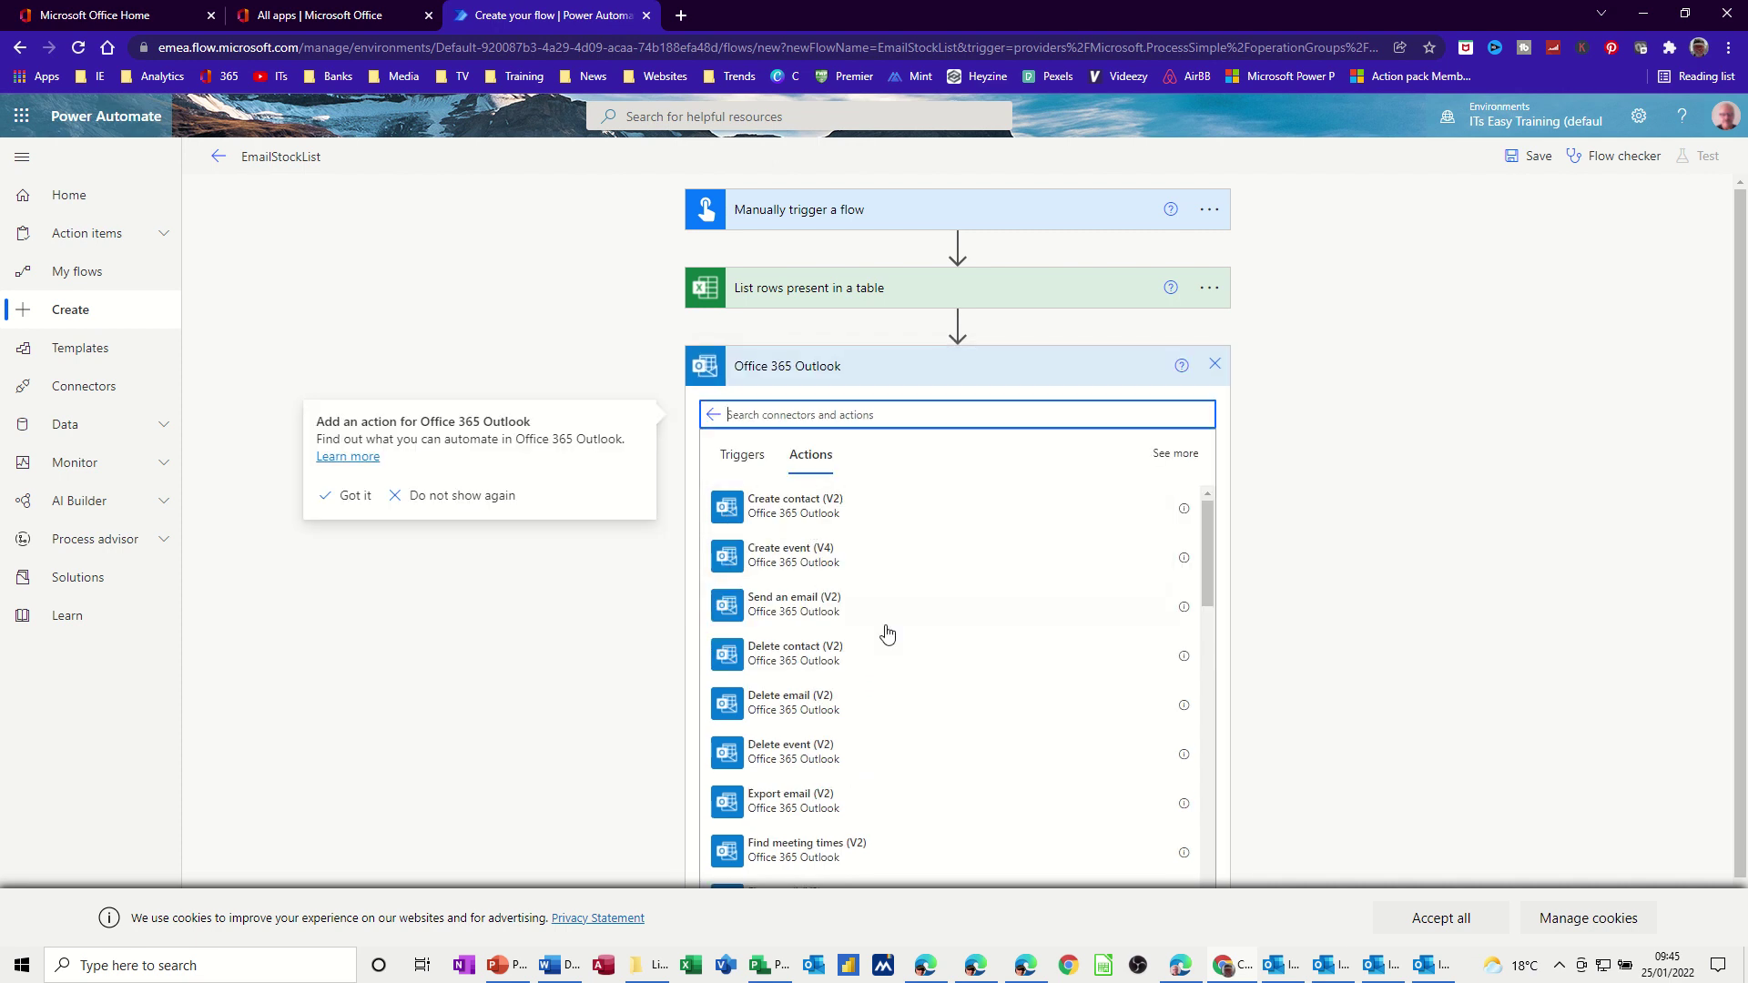
pyautogui.click(765, 609)
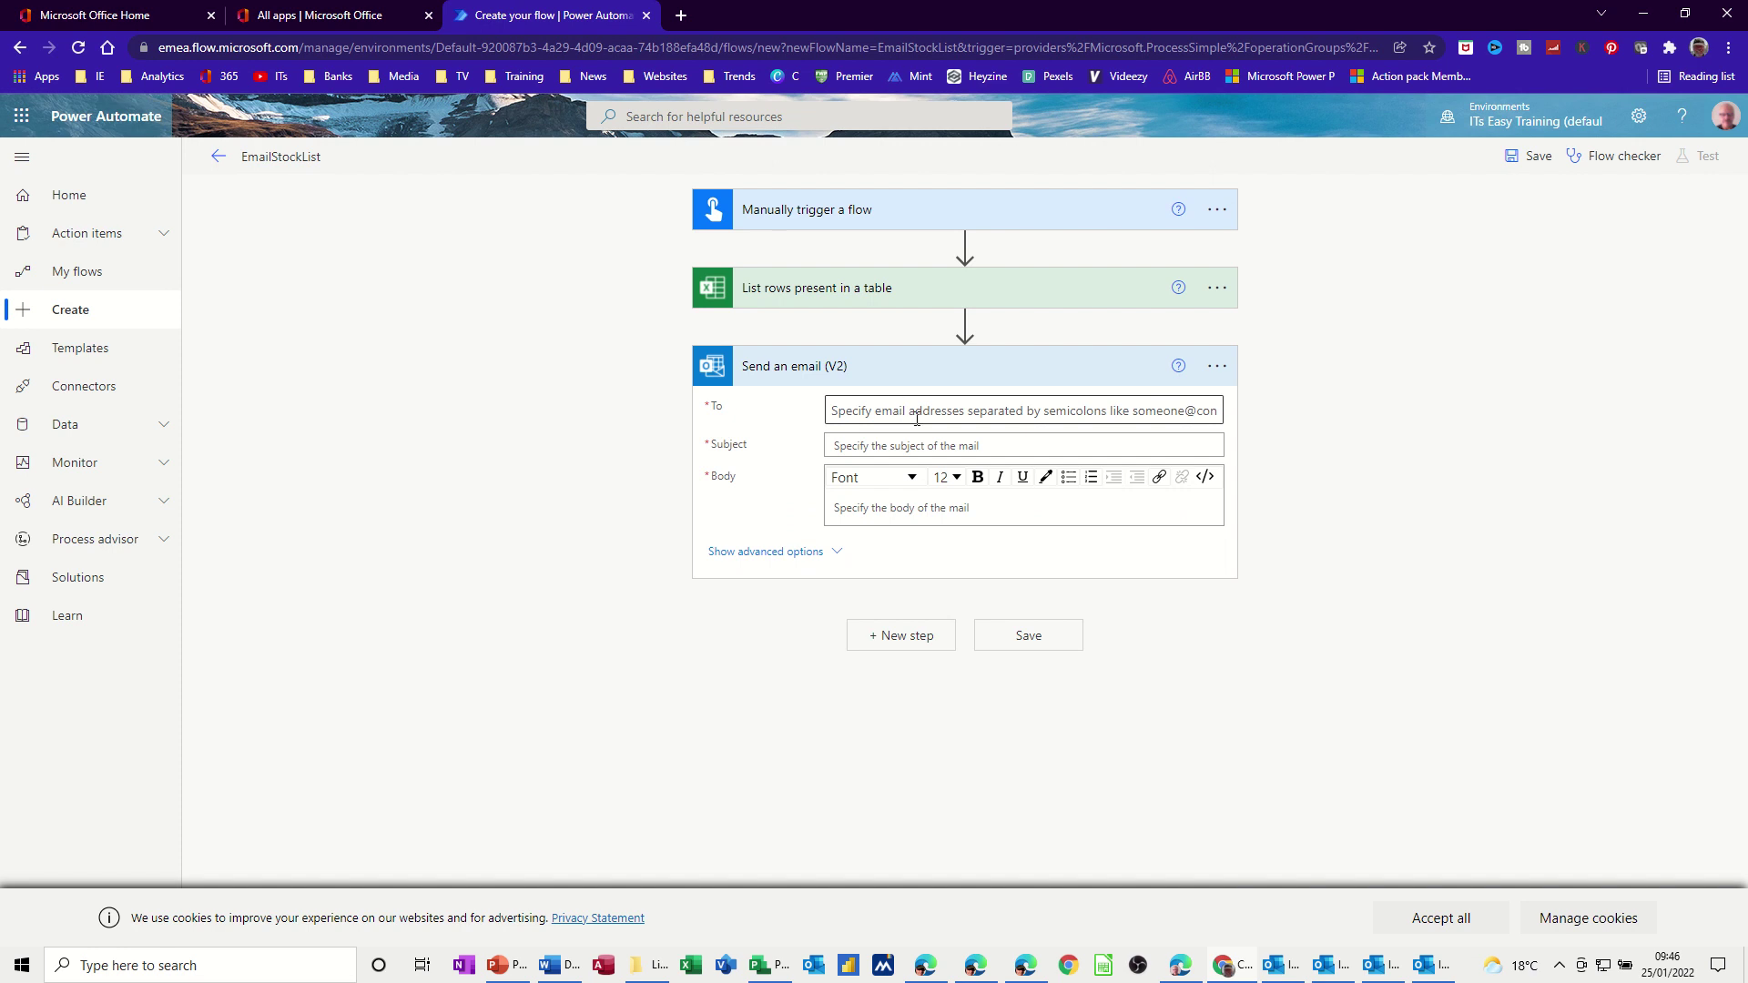
# Set the email's To field to the dynamic Email value, creating an Apply to each loop
pyautogui.click(914, 414)
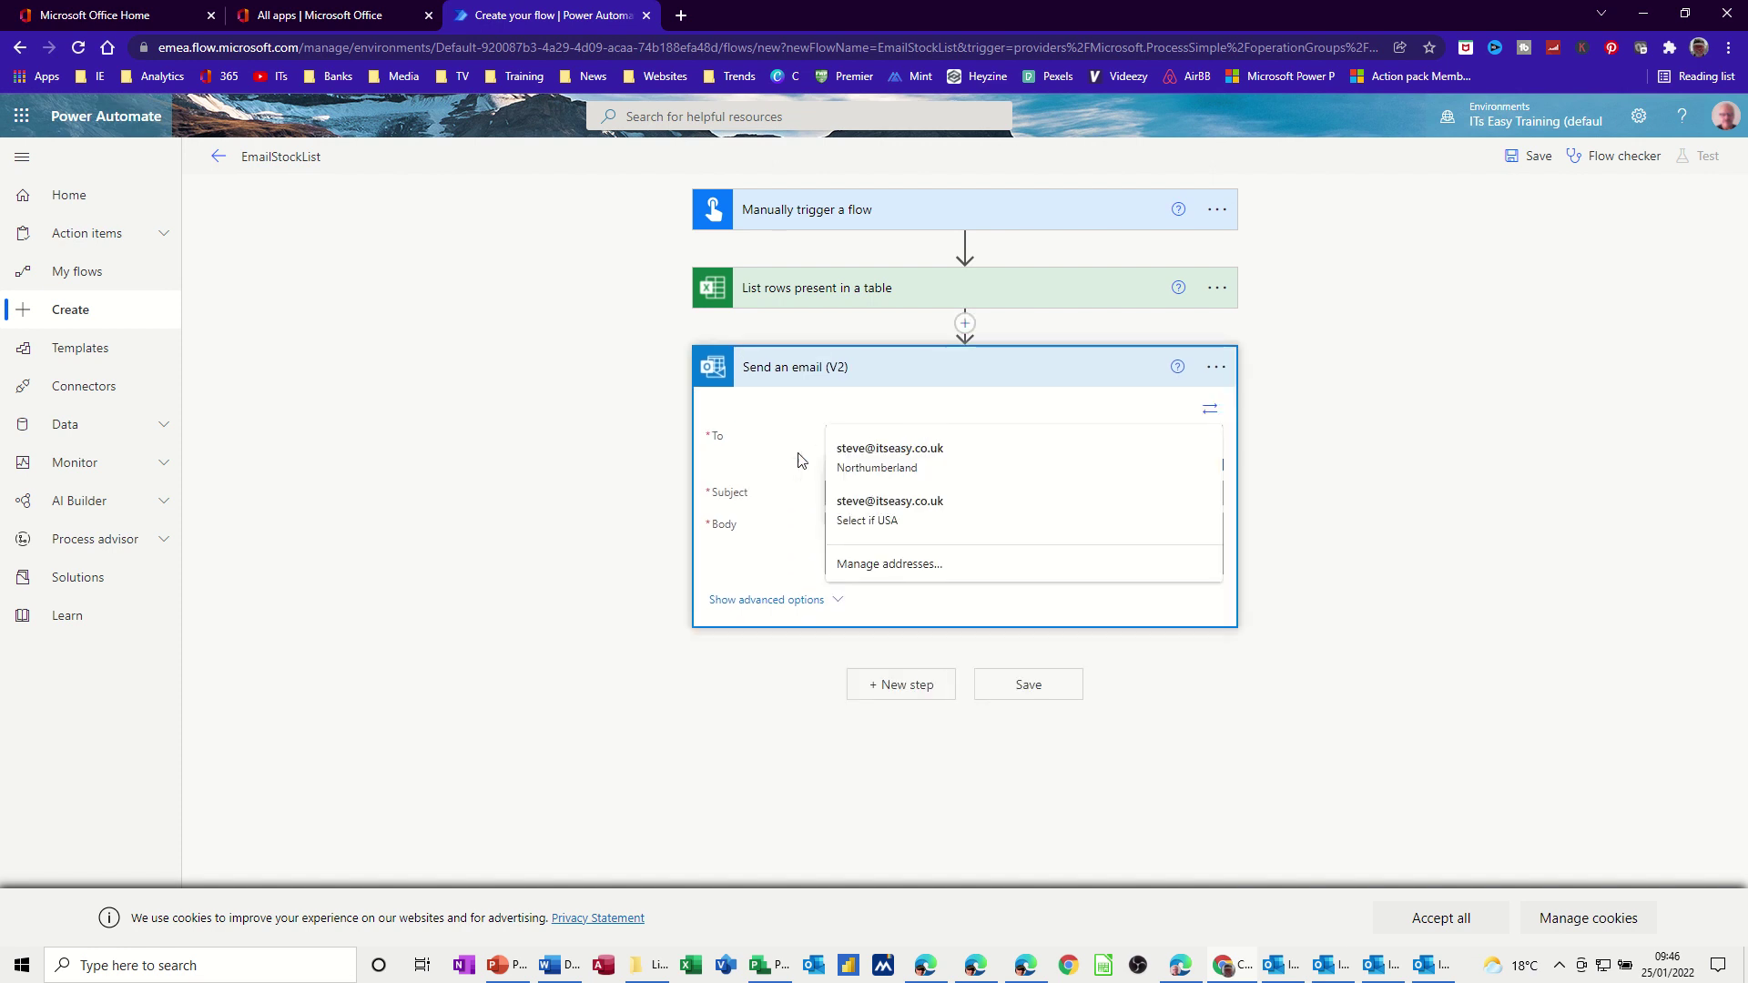
pyautogui.click(744, 470)
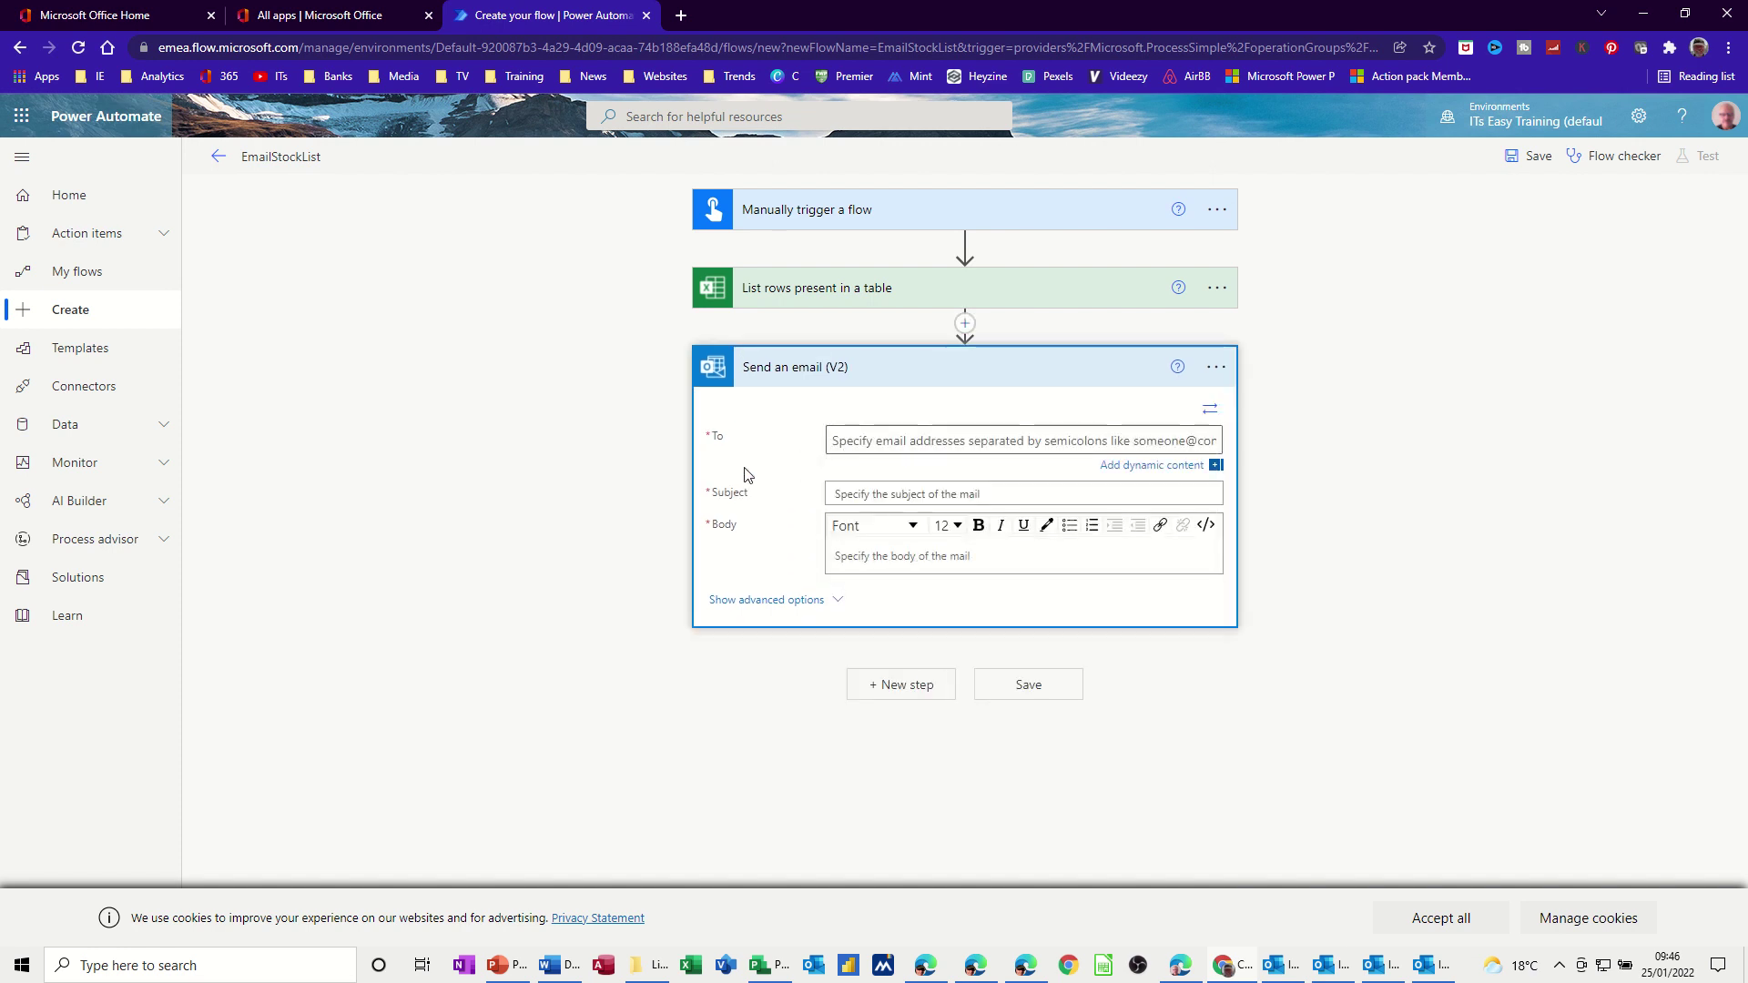
pyautogui.click(1215, 467)
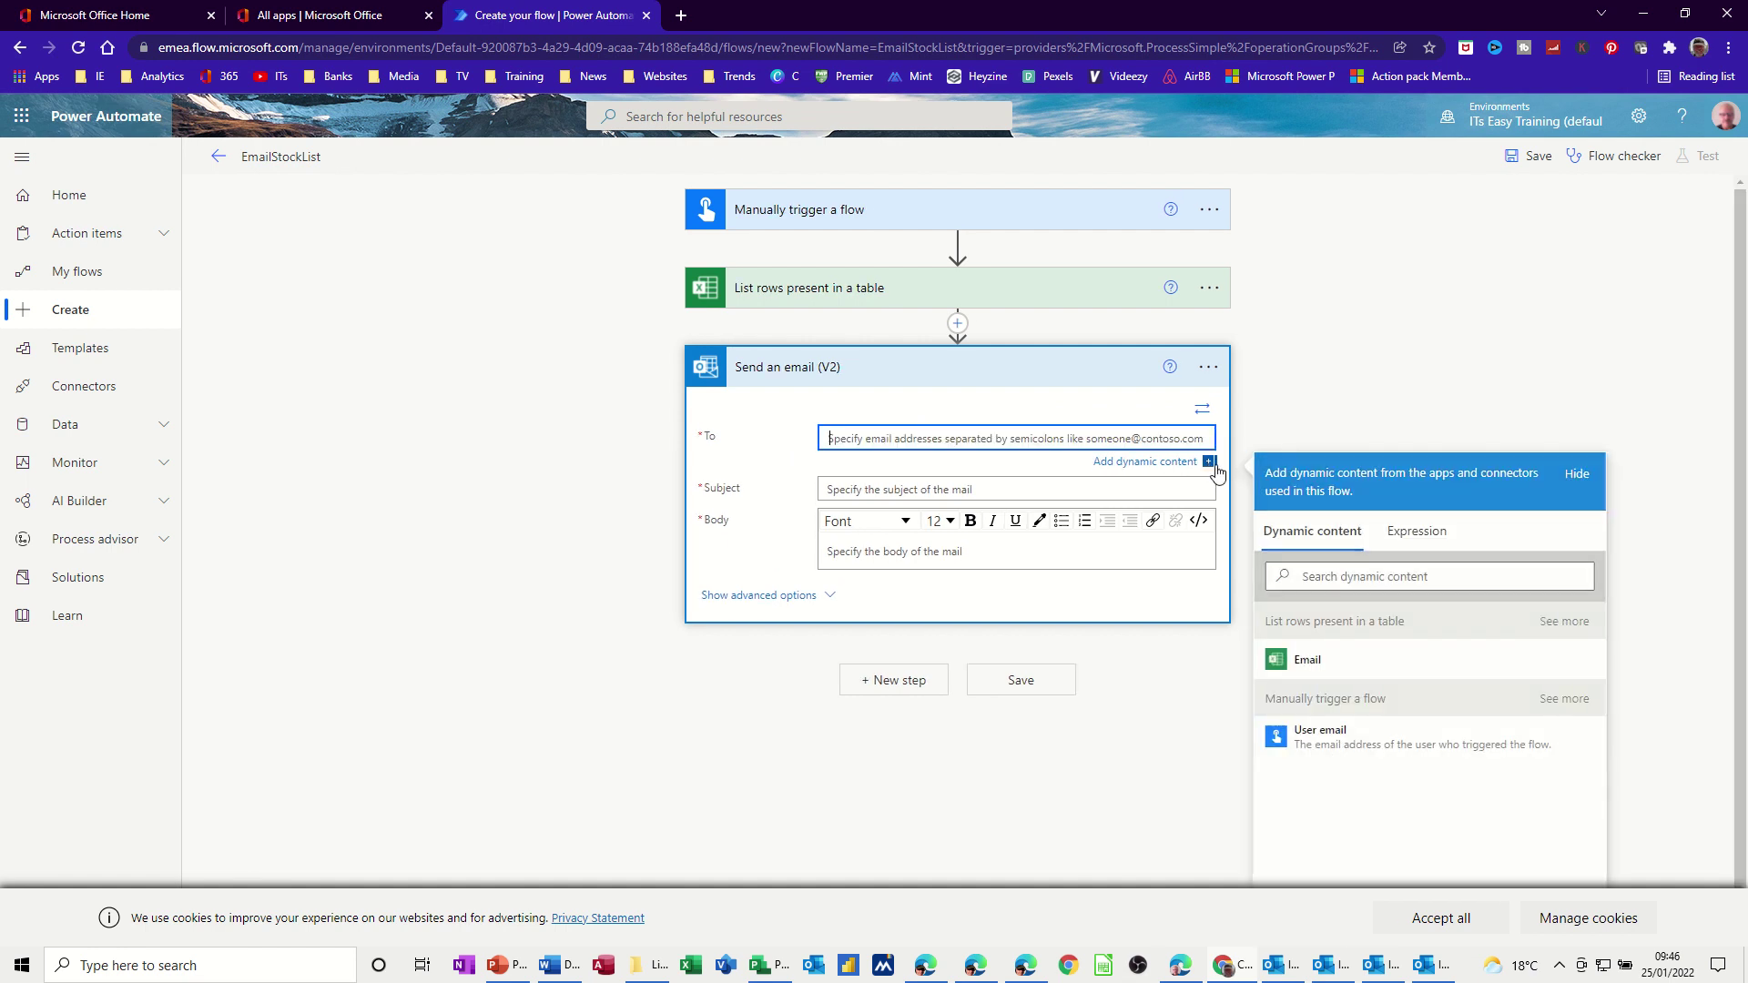
pyautogui.click(1307, 662)
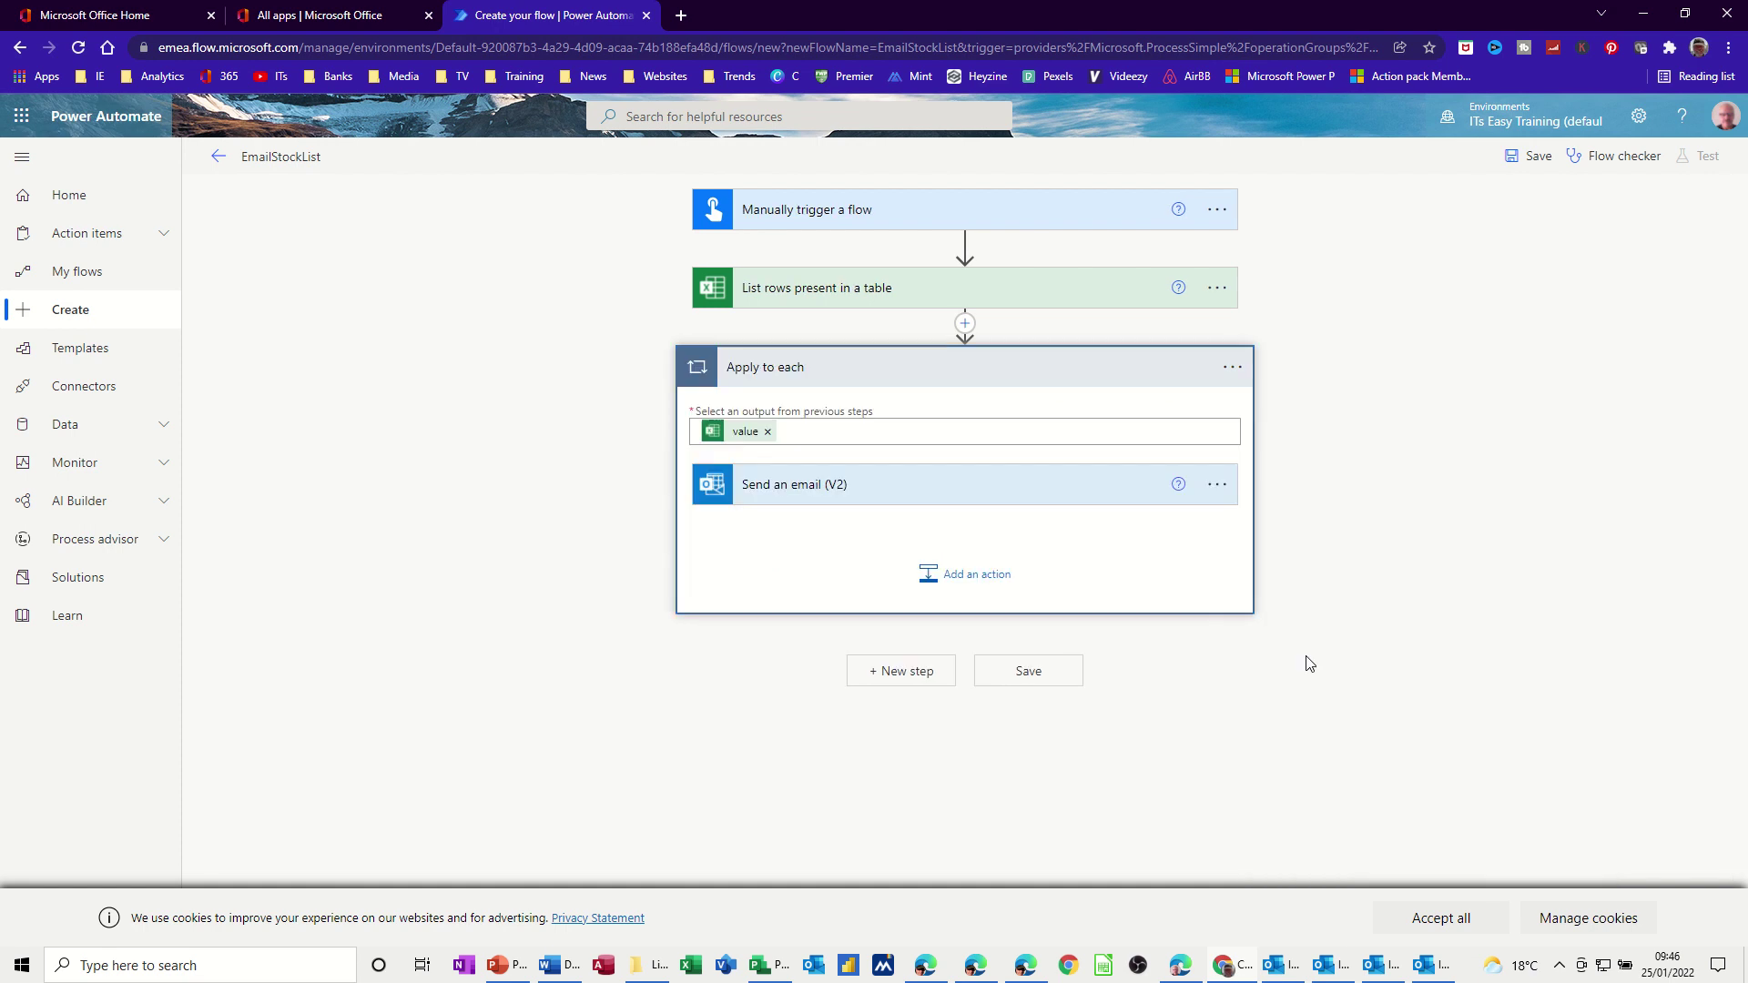
pyautogui.click(798, 496)
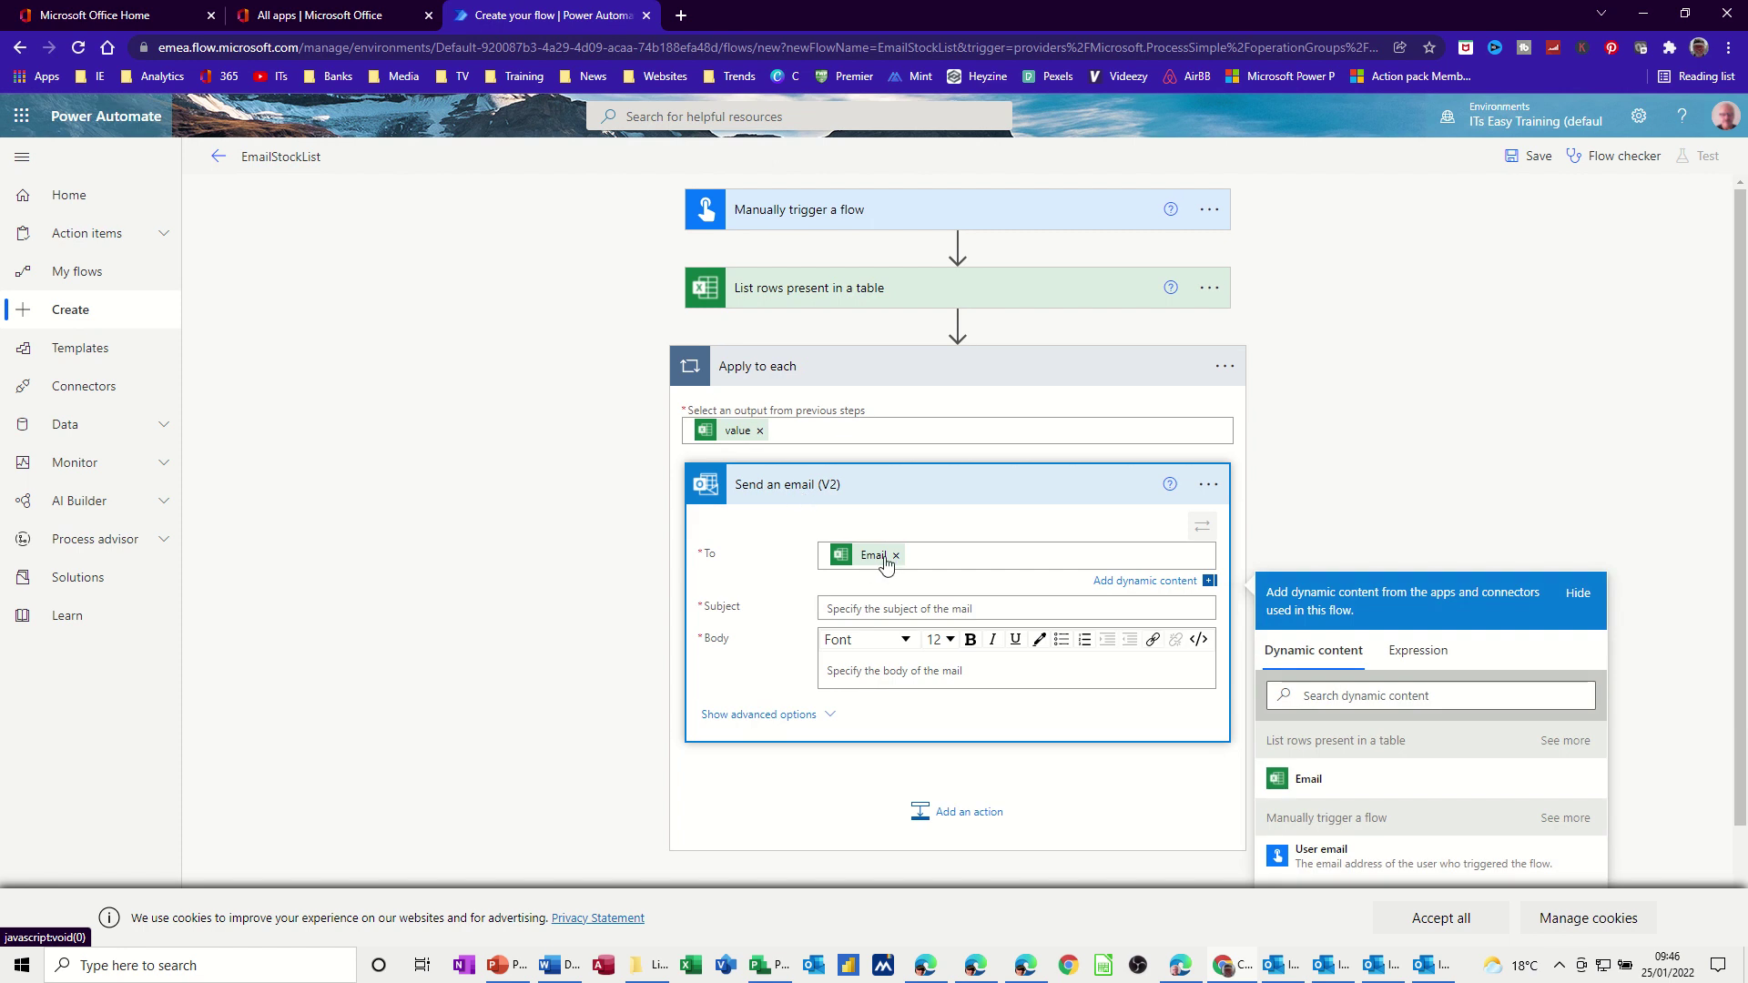
# Enter 'Product status' as the Send an email (V2) subject, fixing a typo
pyautogui.click(856, 612)
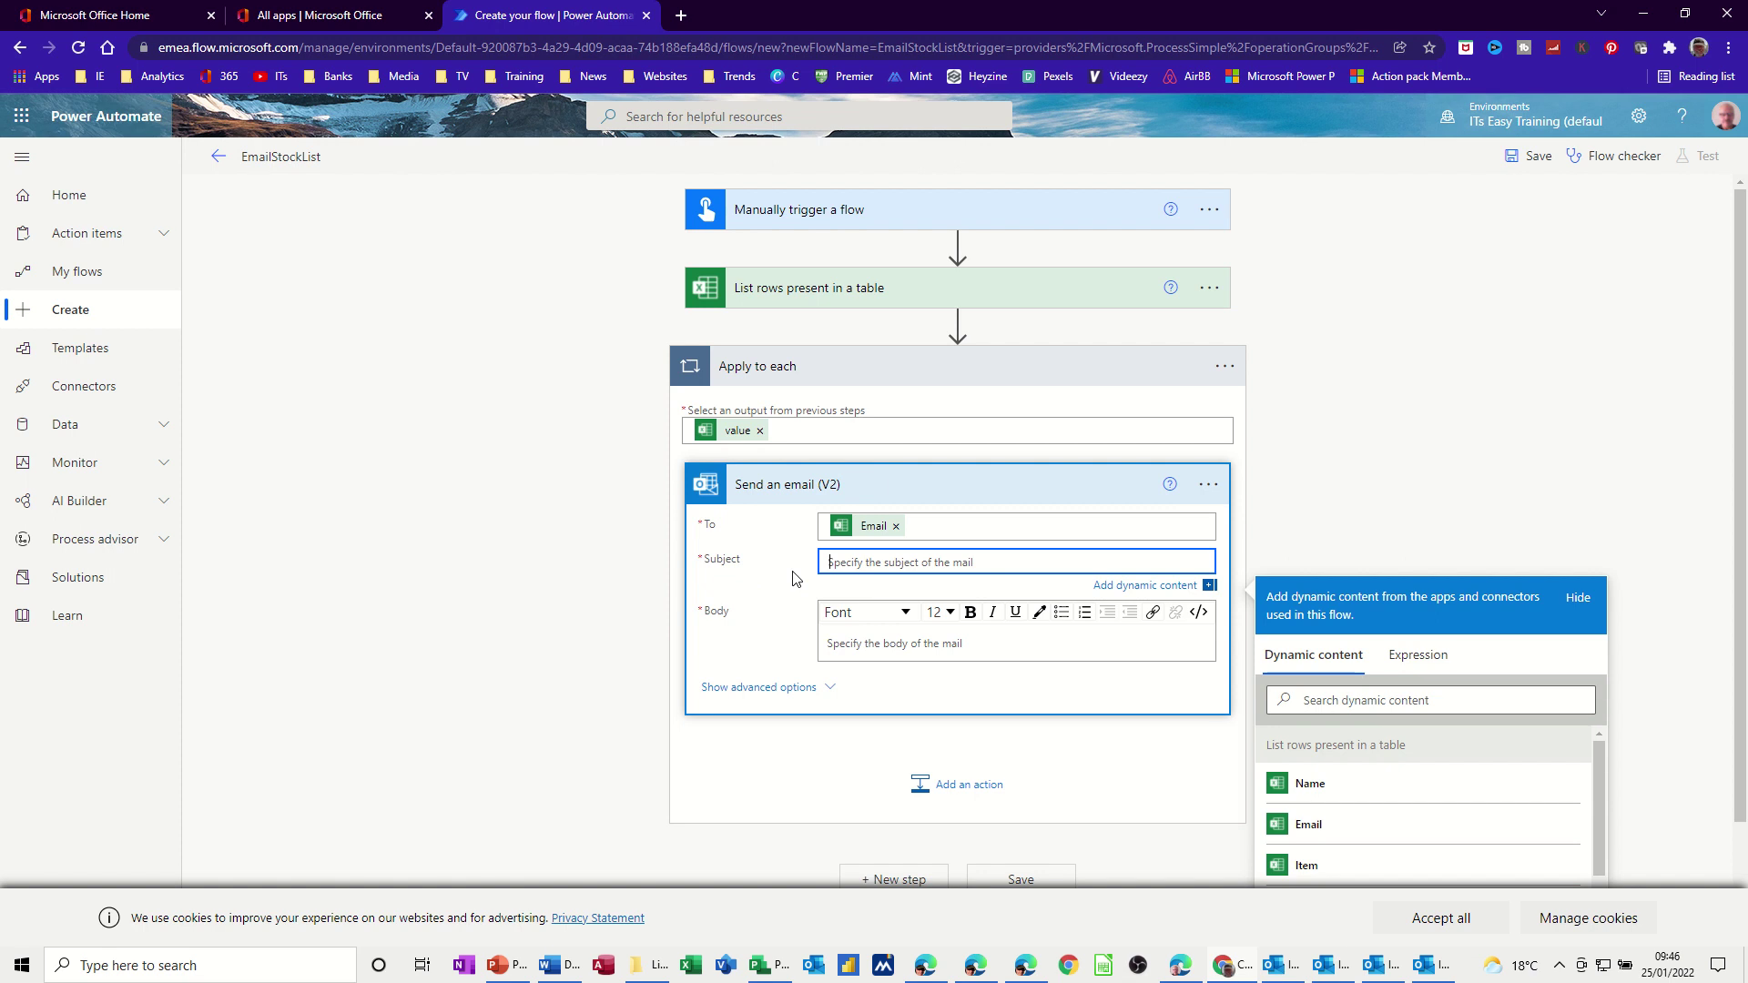
pyautogui.write('Procu')
pyautogui.press('BackSpace')
pyautogui.press('BackSpace')
pyautogui.press('BackSpace')
pyautogui.write('duct sta')
pyautogui.scroll(-3, 1344, 805)
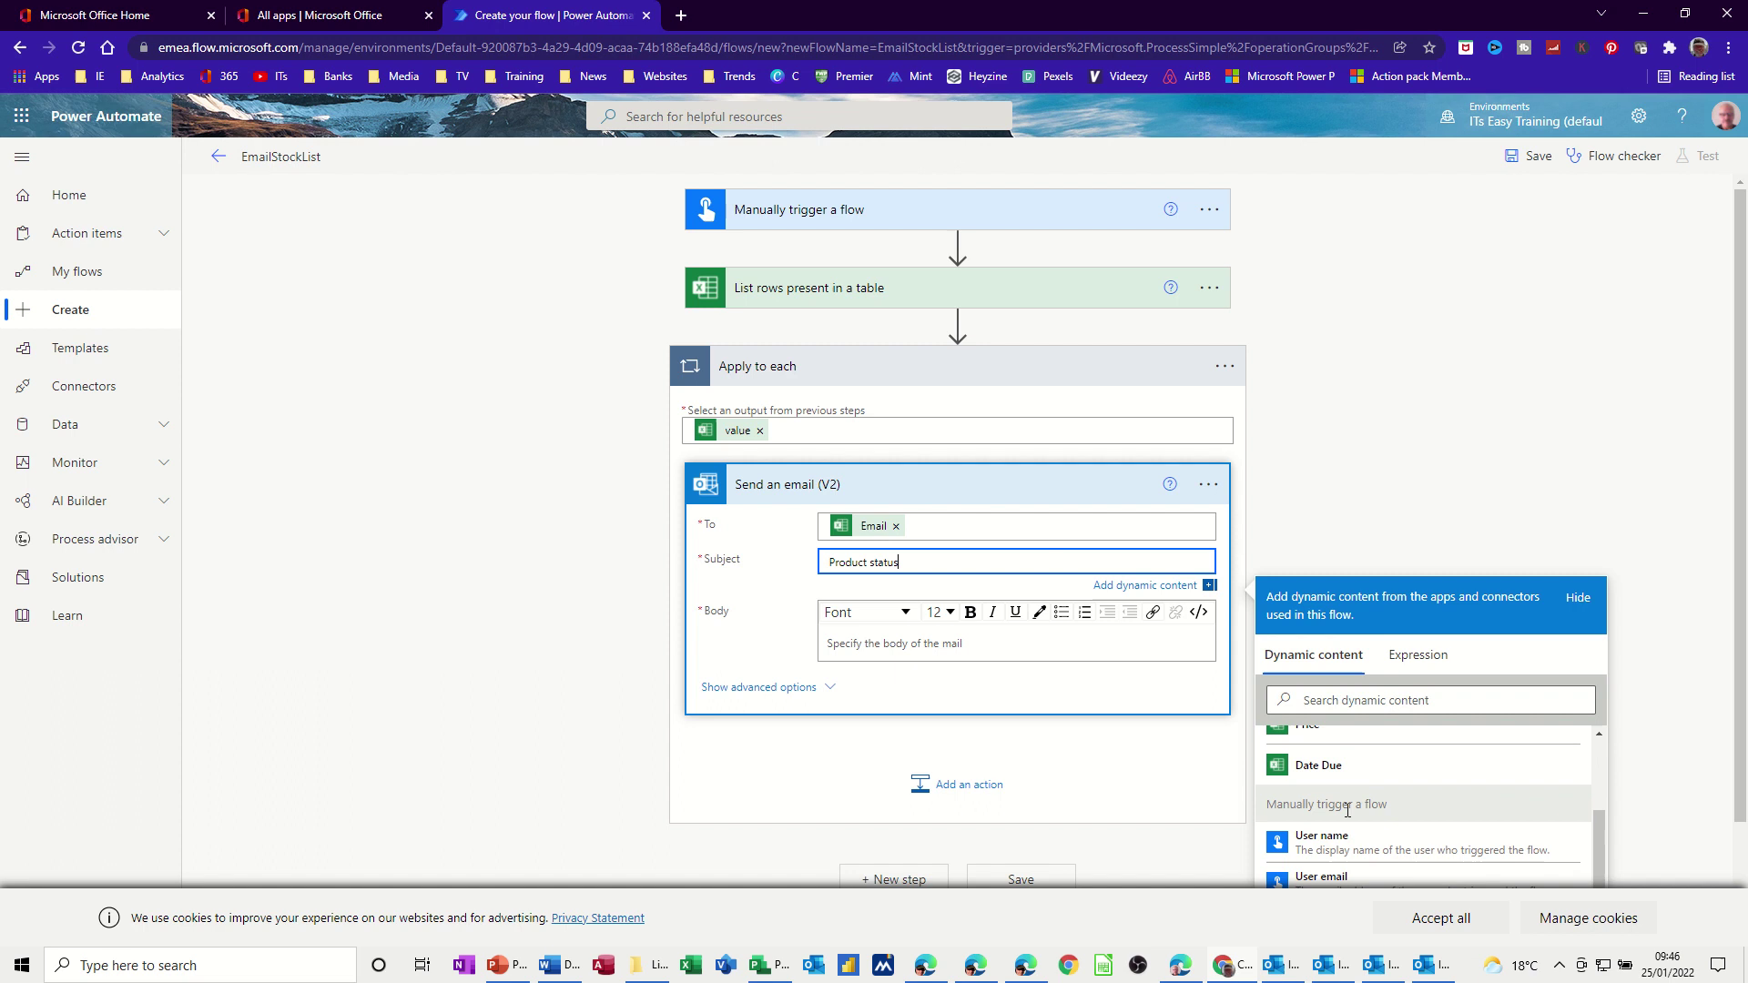
pyautogui.scroll(3, 1343, 806)
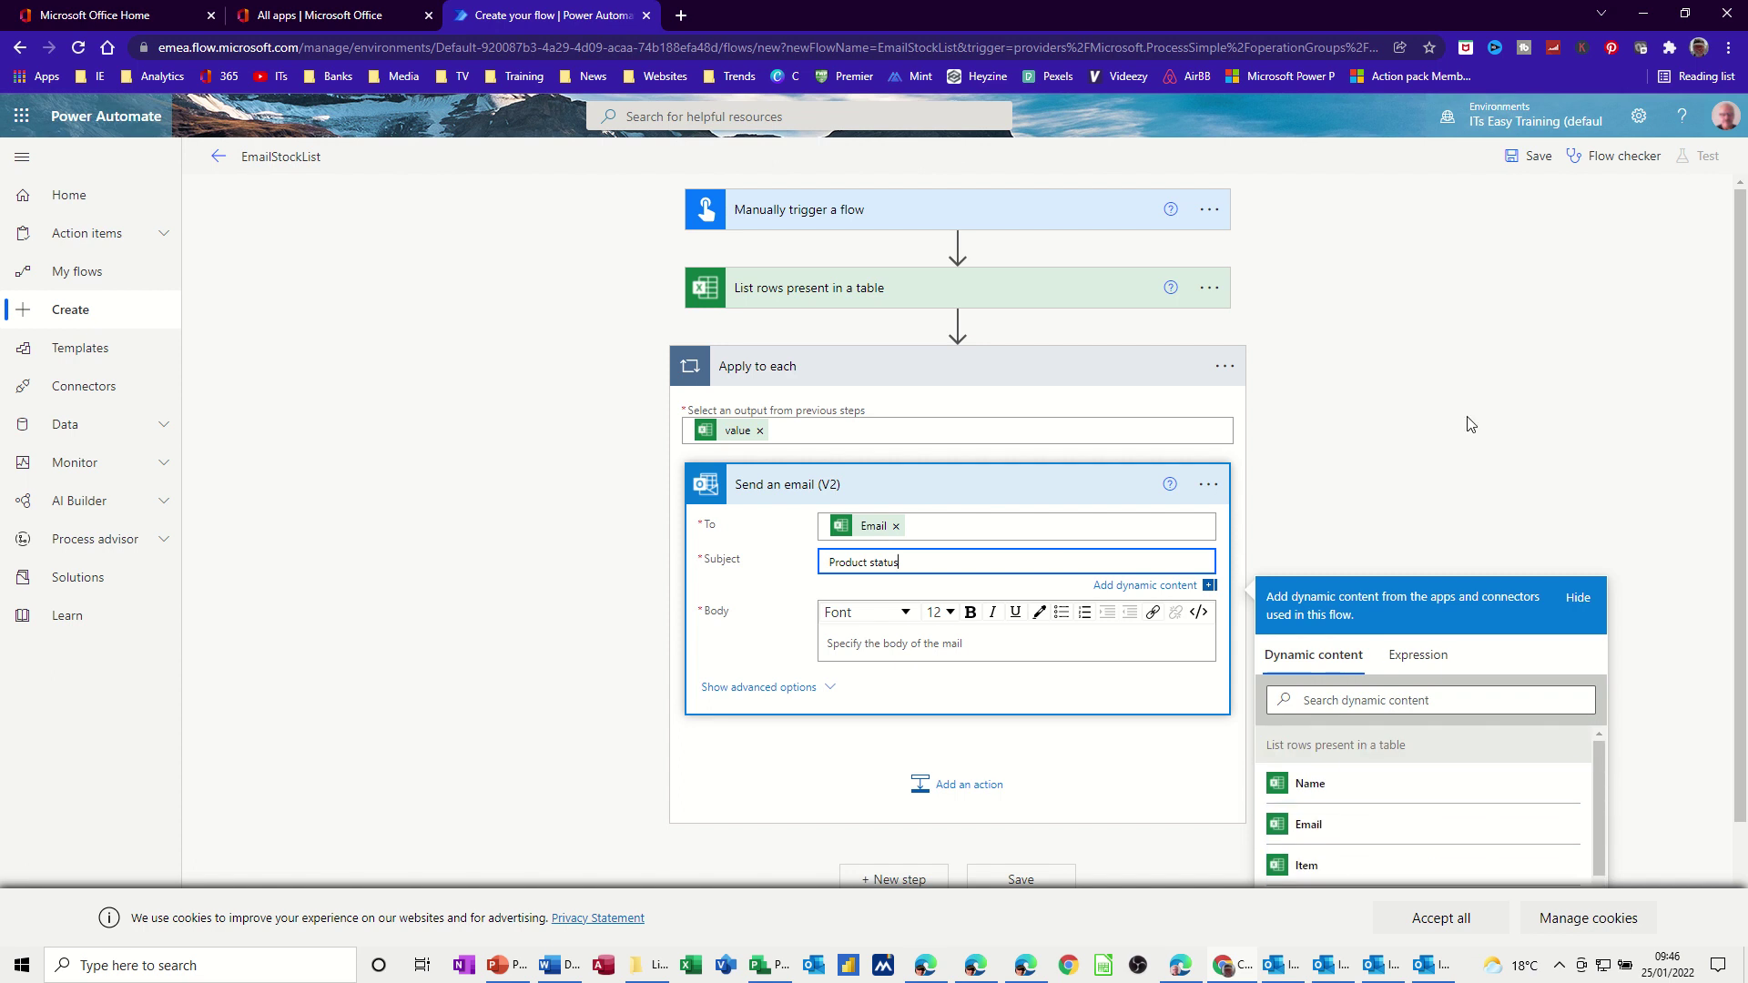
pyautogui.scroll(-2, 1248, 803)
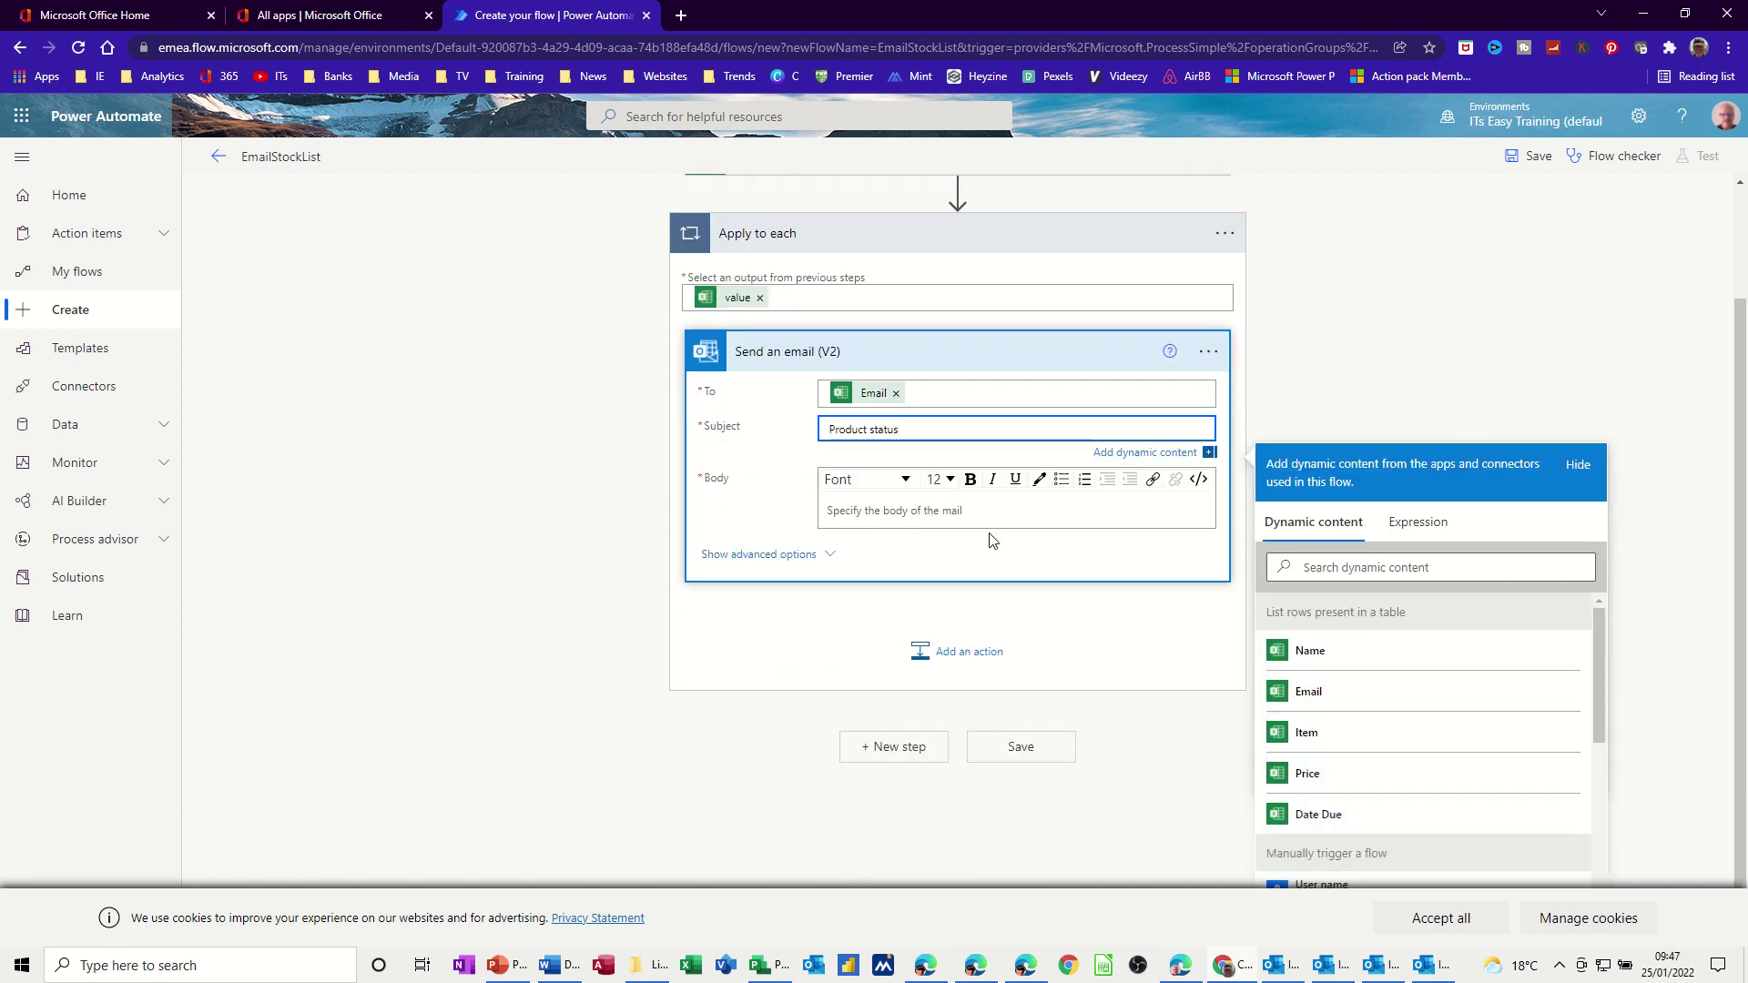
# Start the body with 'Hi' plus Name, then a line with Item and 'is overdue.'
pyautogui.click(864, 511)
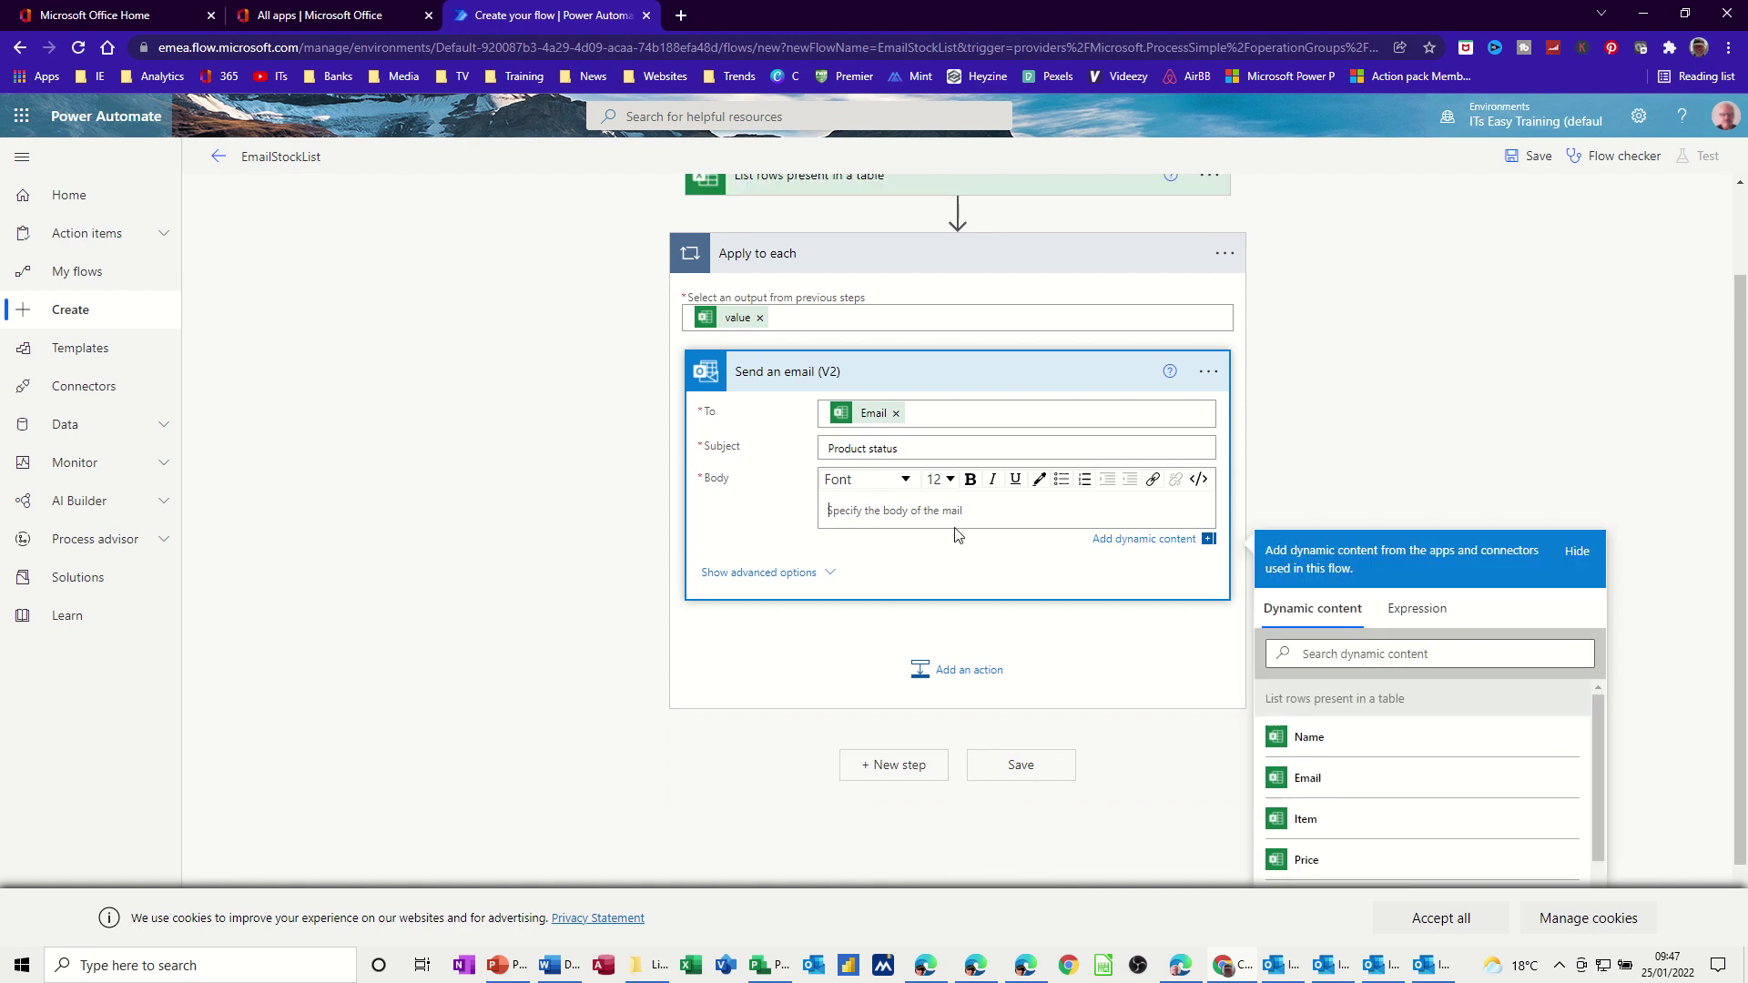
pyautogui.write('Hi')
pyautogui.click(1311, 743)
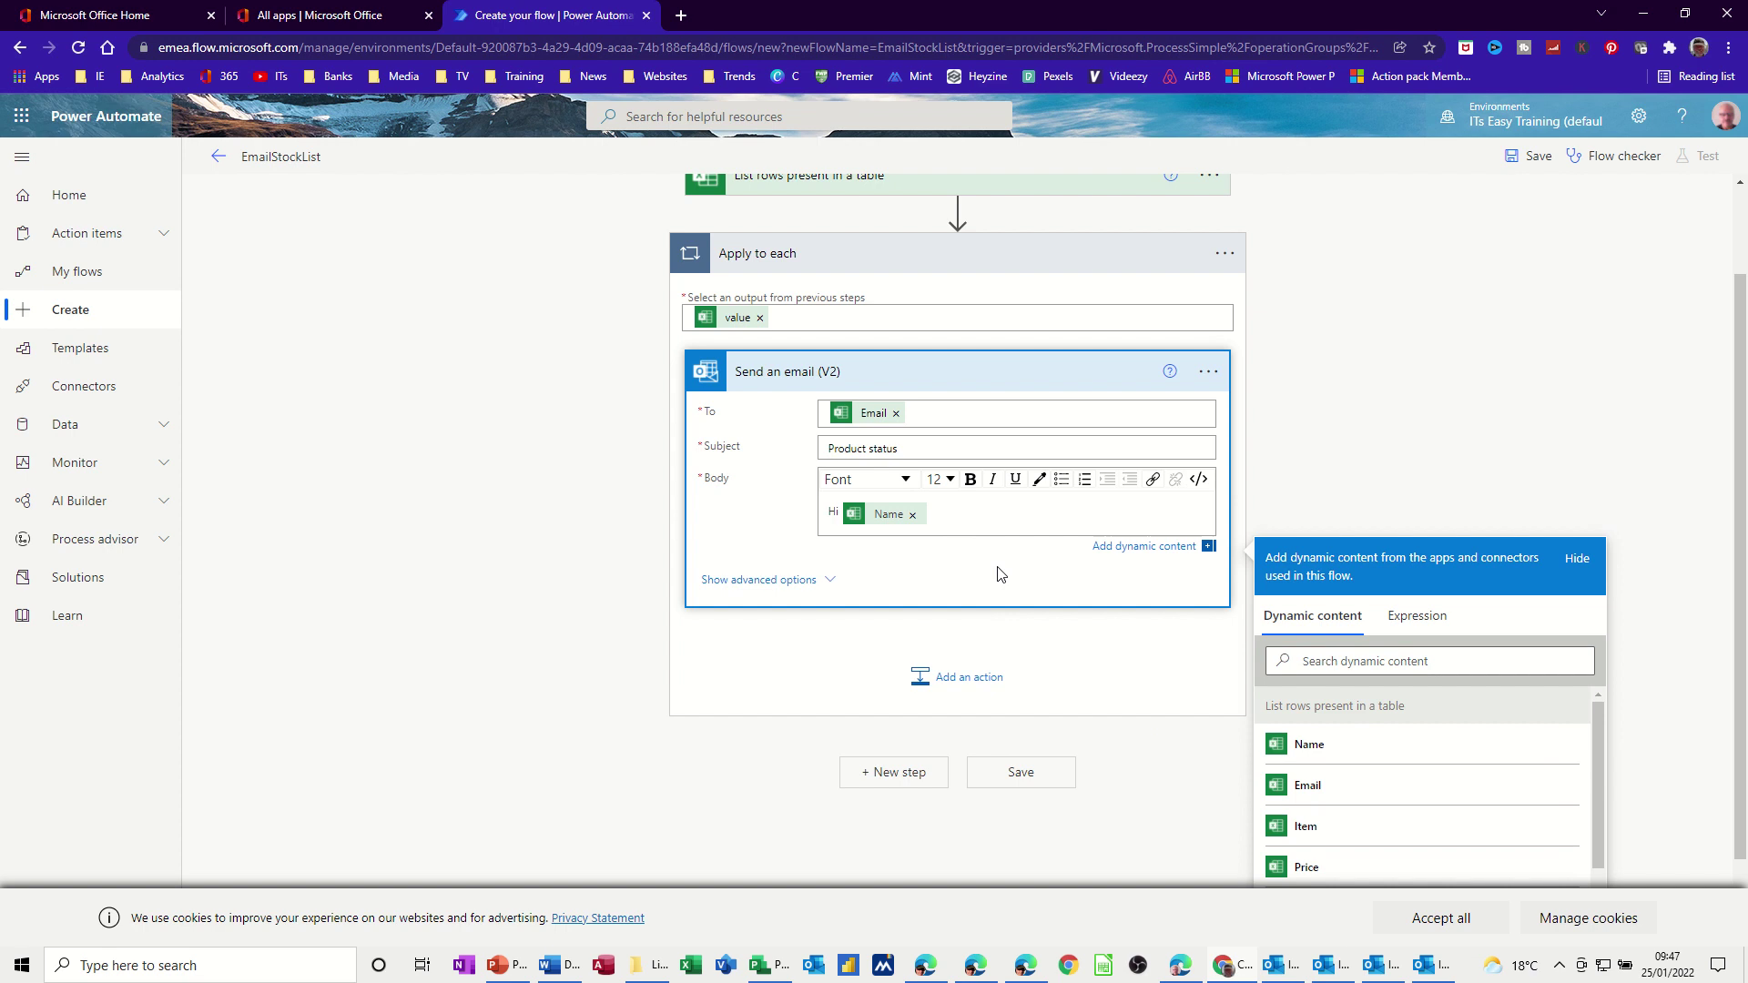
pyautogui.press('Return')
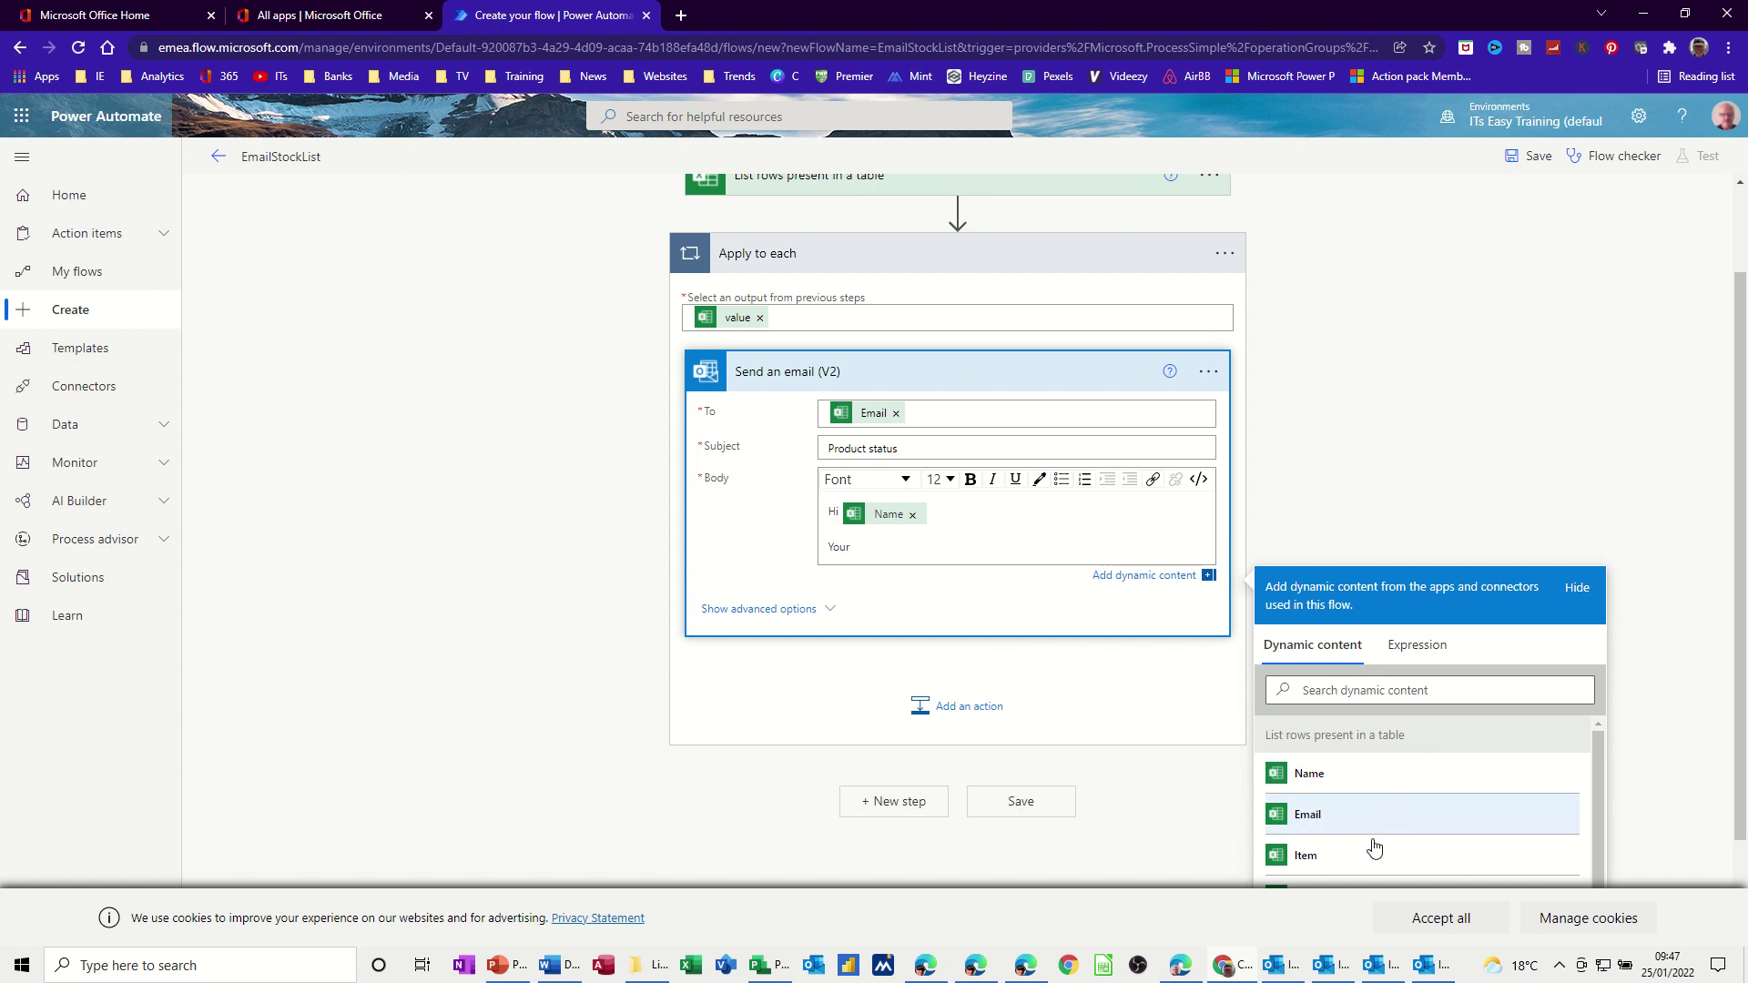
pyautogui.click(1322, 862)
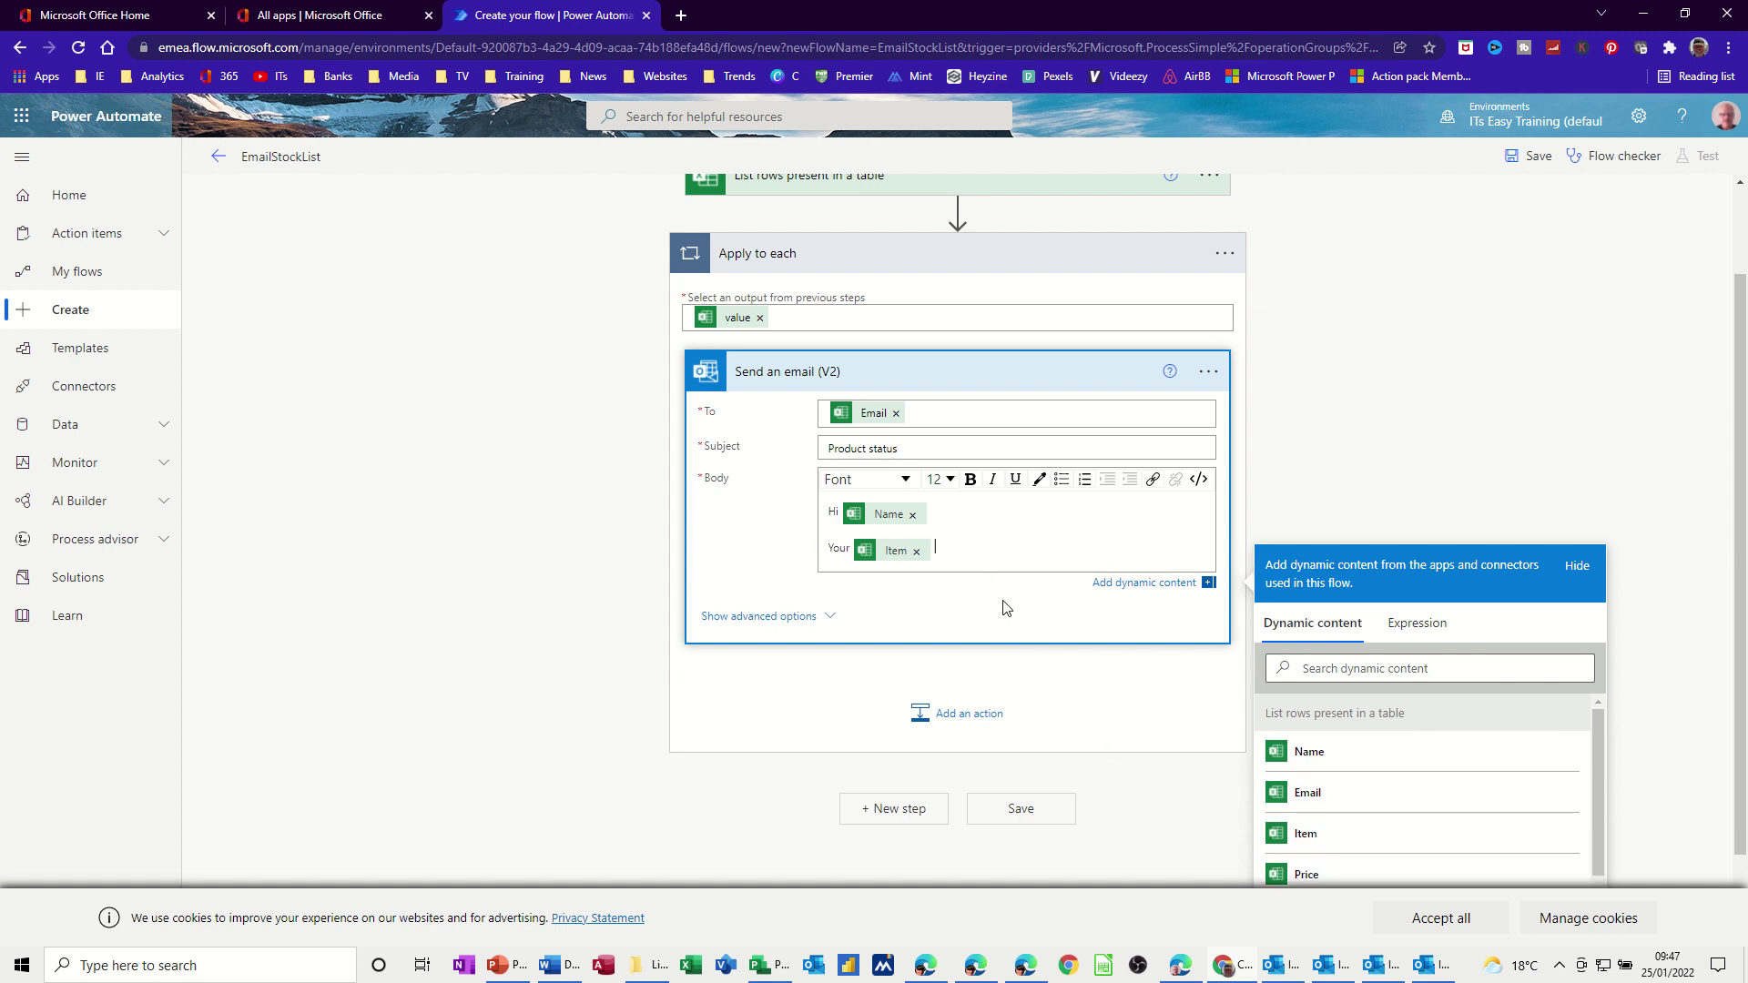
pyautogui.write('is overdue.  The price is')
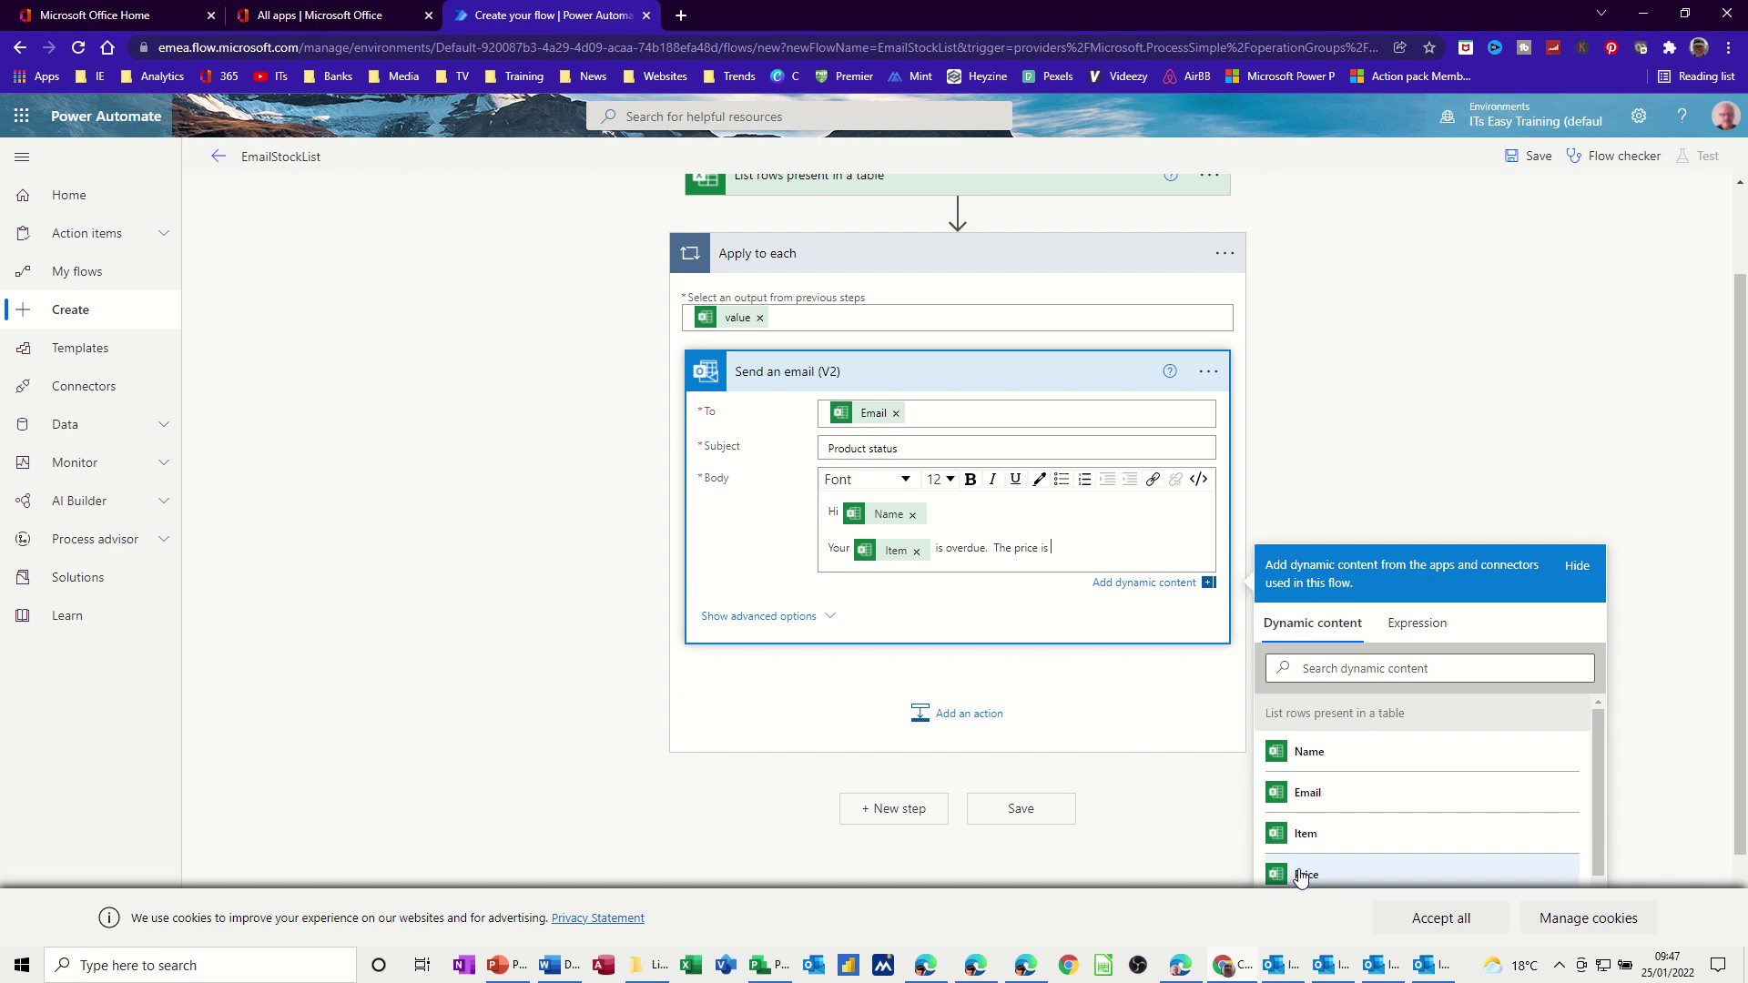
# Add a price sentence using the Price field followed by 'please pay now'
pyautogui.scroll(-3, 1320, 864)
pyautogui.scroll(2, 1311, 756)
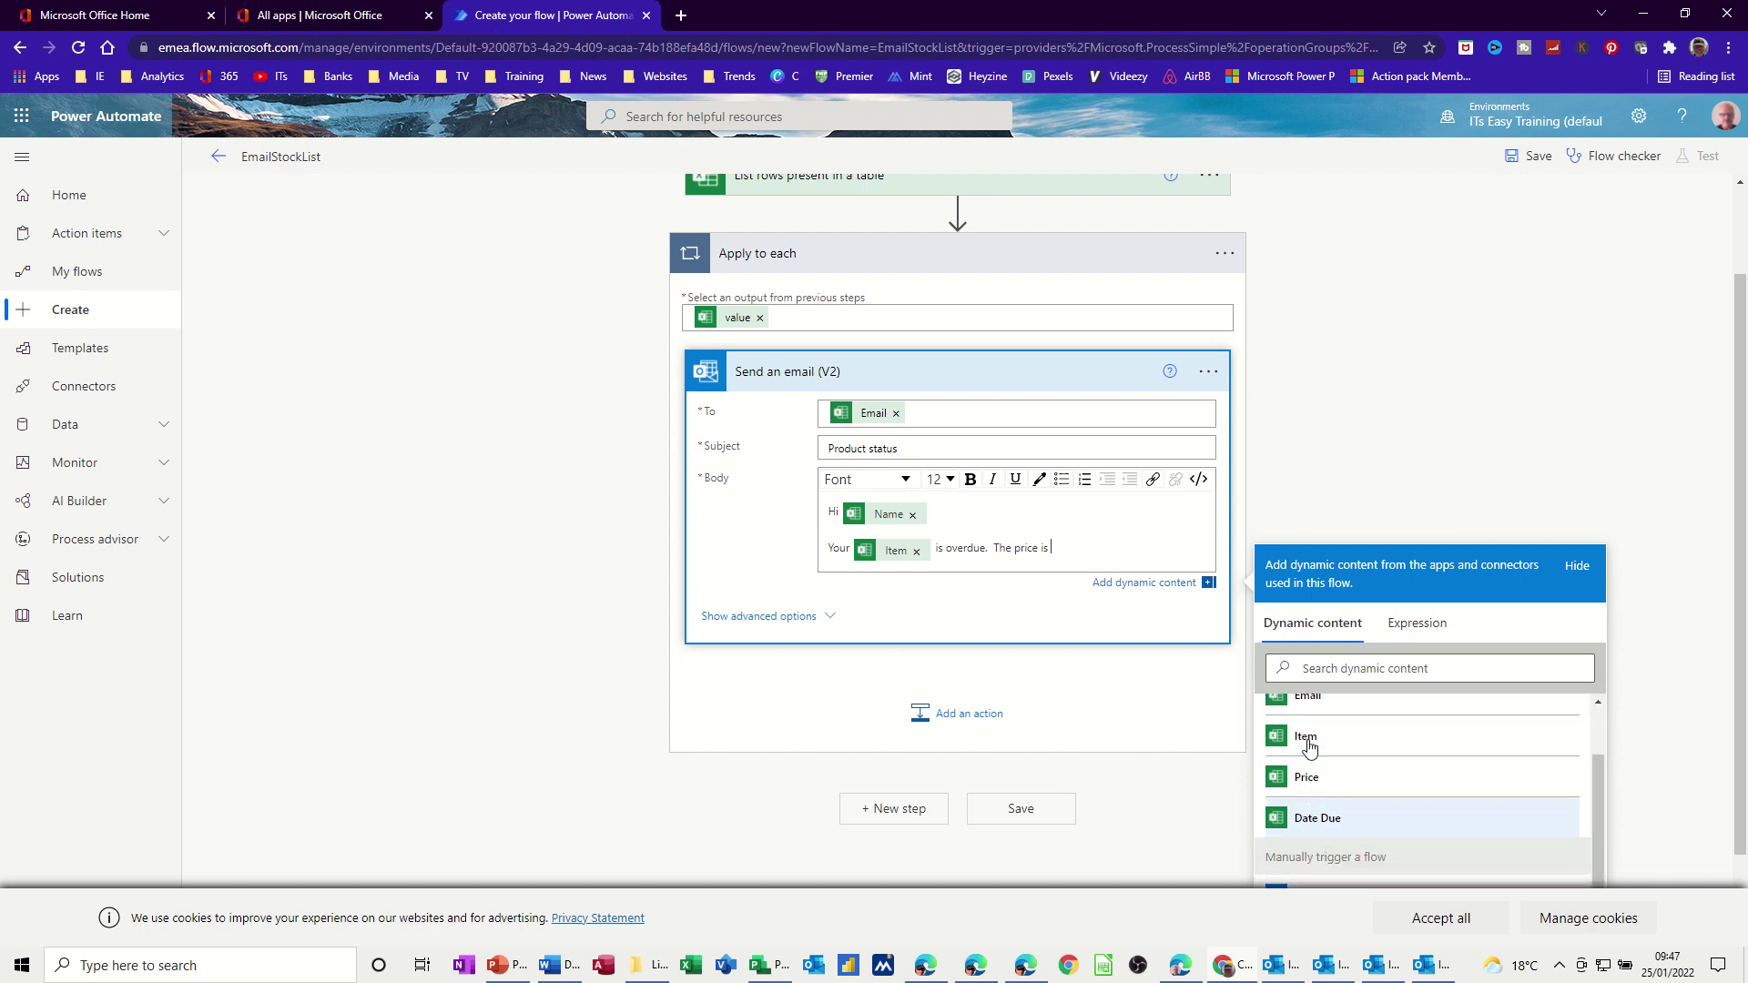
pyautogui.click(1331, 791)
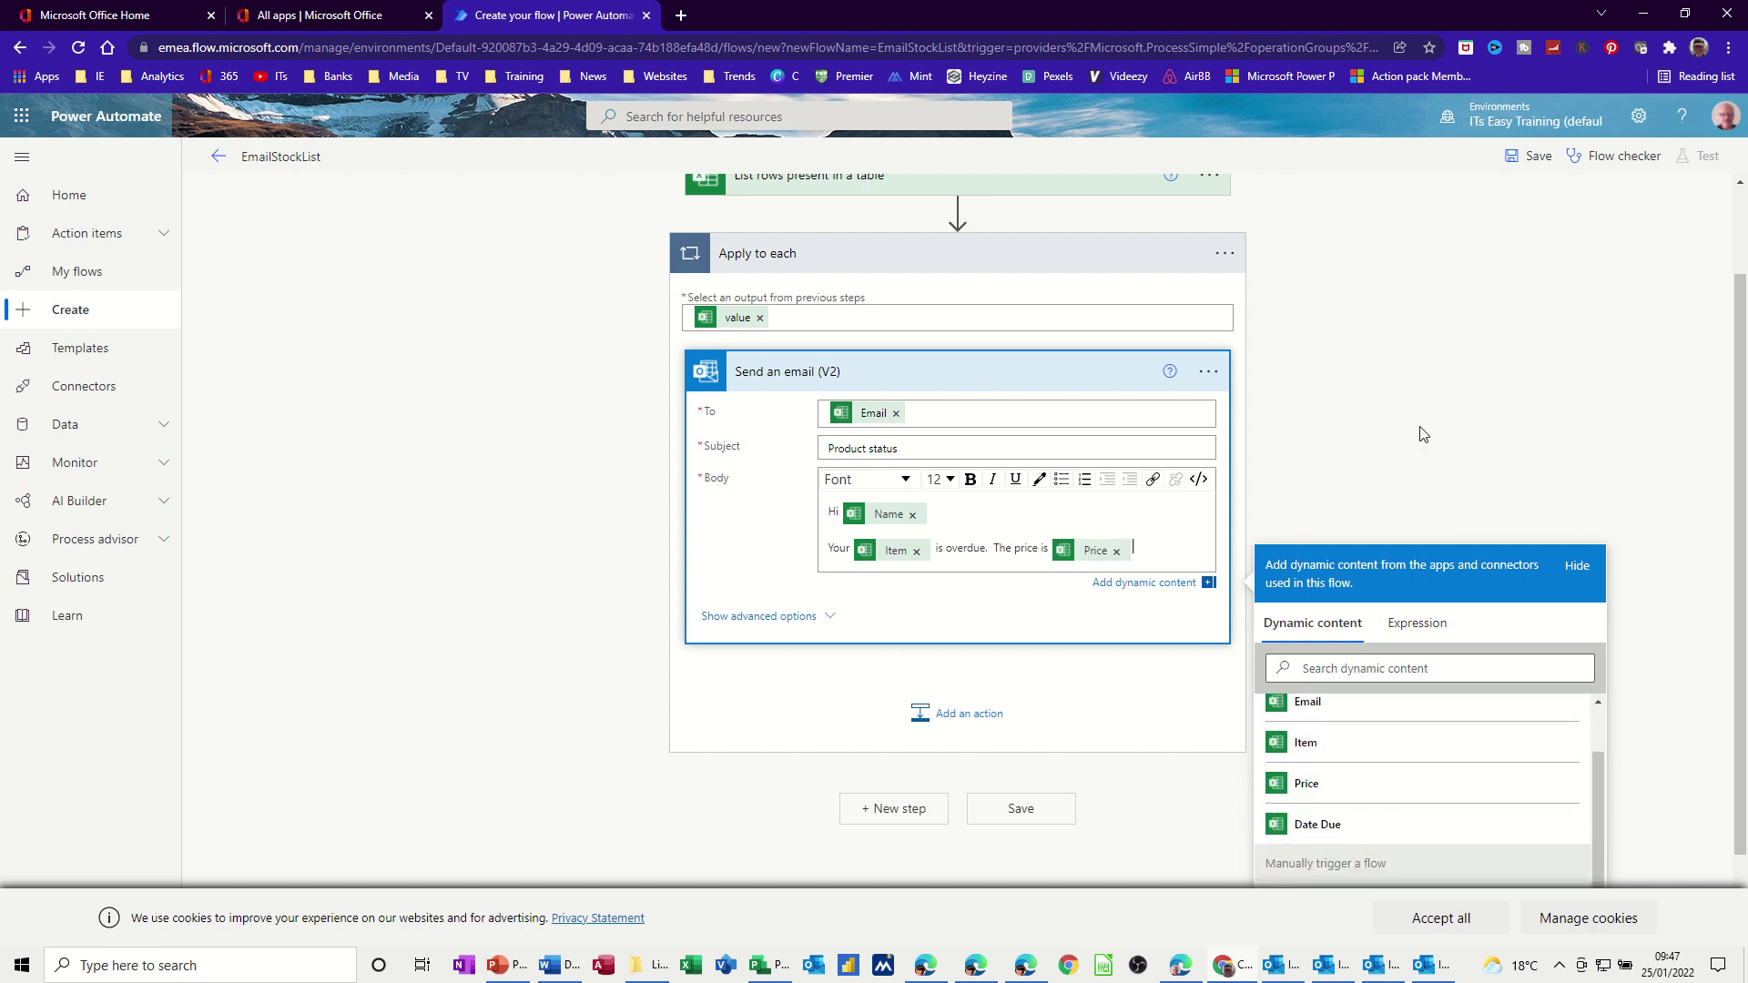
pyautogui.write('please pay now.')
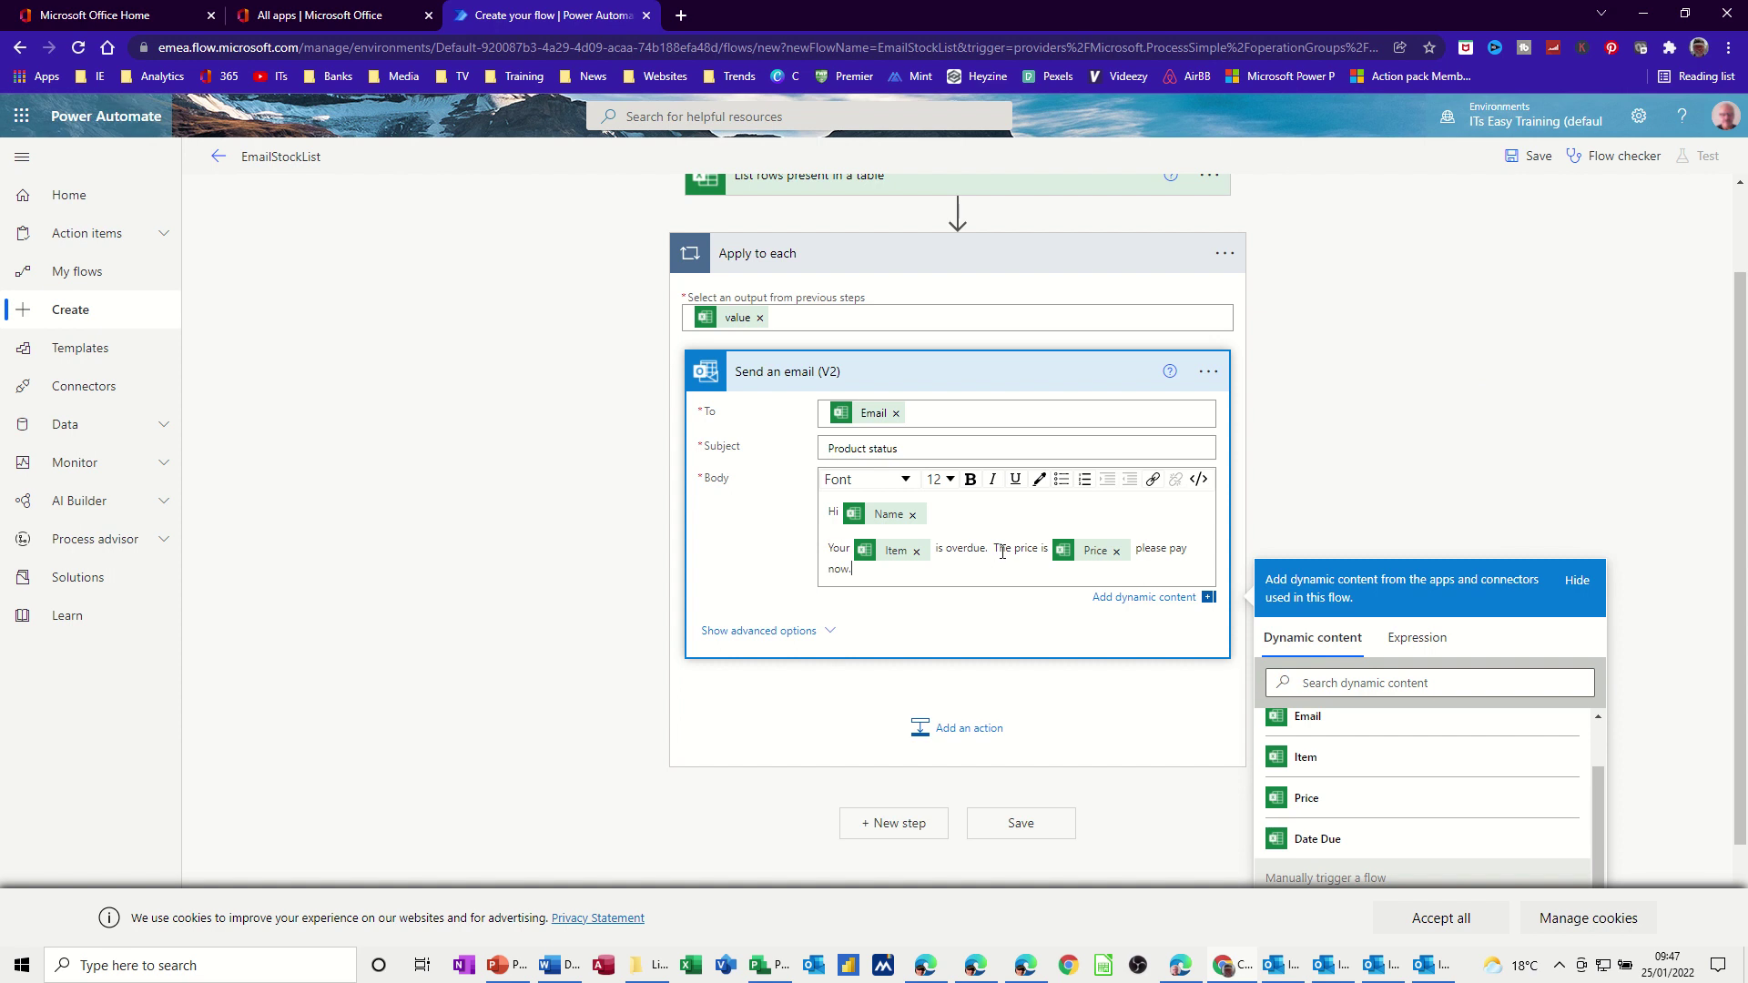
# Delete the price sentence and add a 'Regards' sign-off line with the sender's name
pyautogui.click(1117, 553)
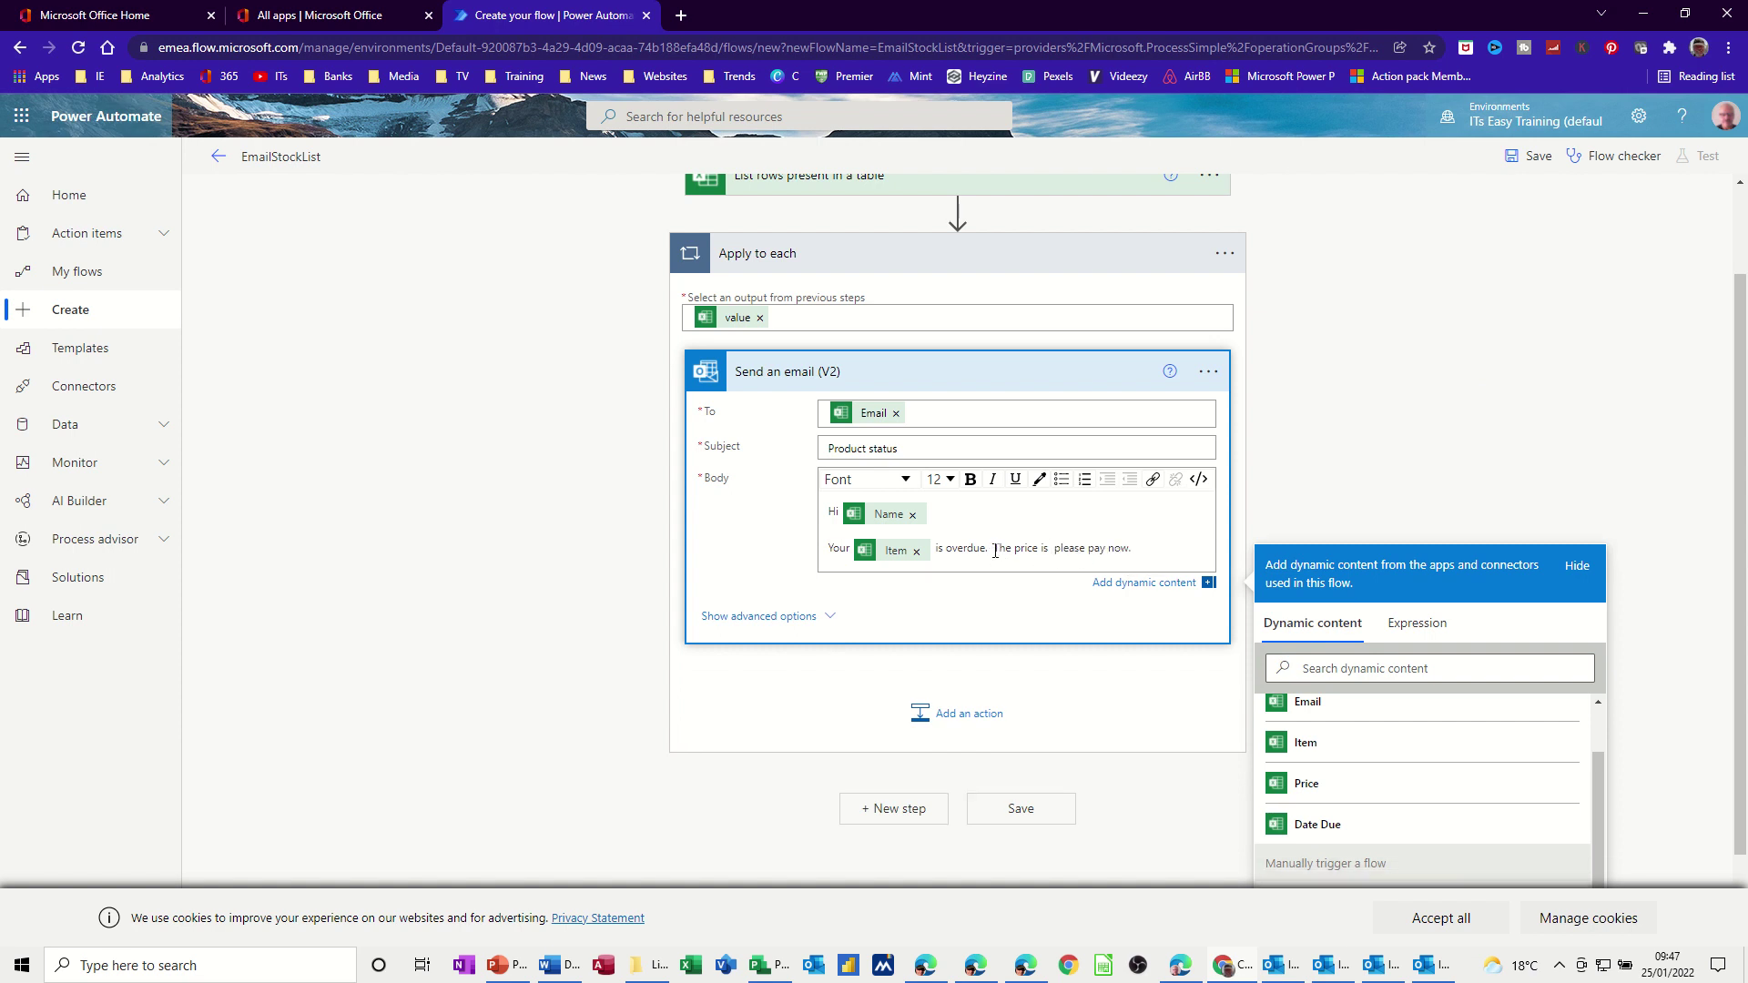
pyautogui.moveTo(995, 552); pyautogui.dragTo(1132, 557)
pyautogui.press('BackSpace')
pyautogui.press('Return')
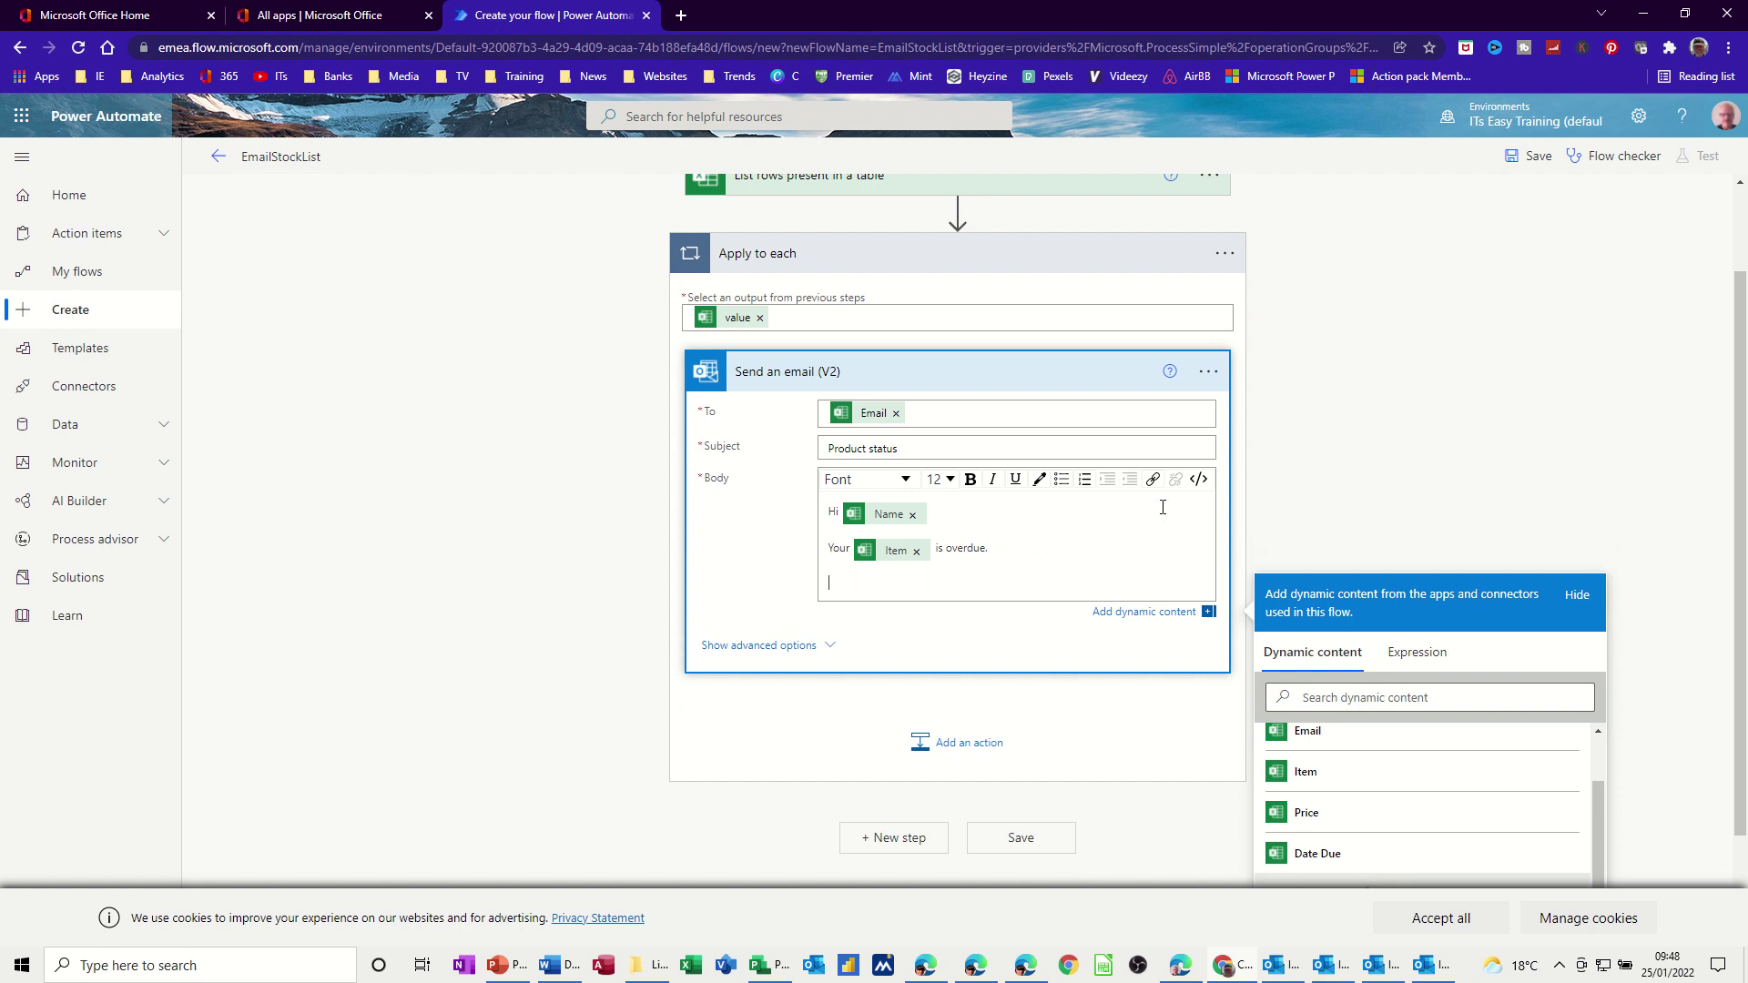
pyautogui.write('Regards Steve')
# Show and then hide the Send an email step's advanced options
pyautogui.click(829, 651)
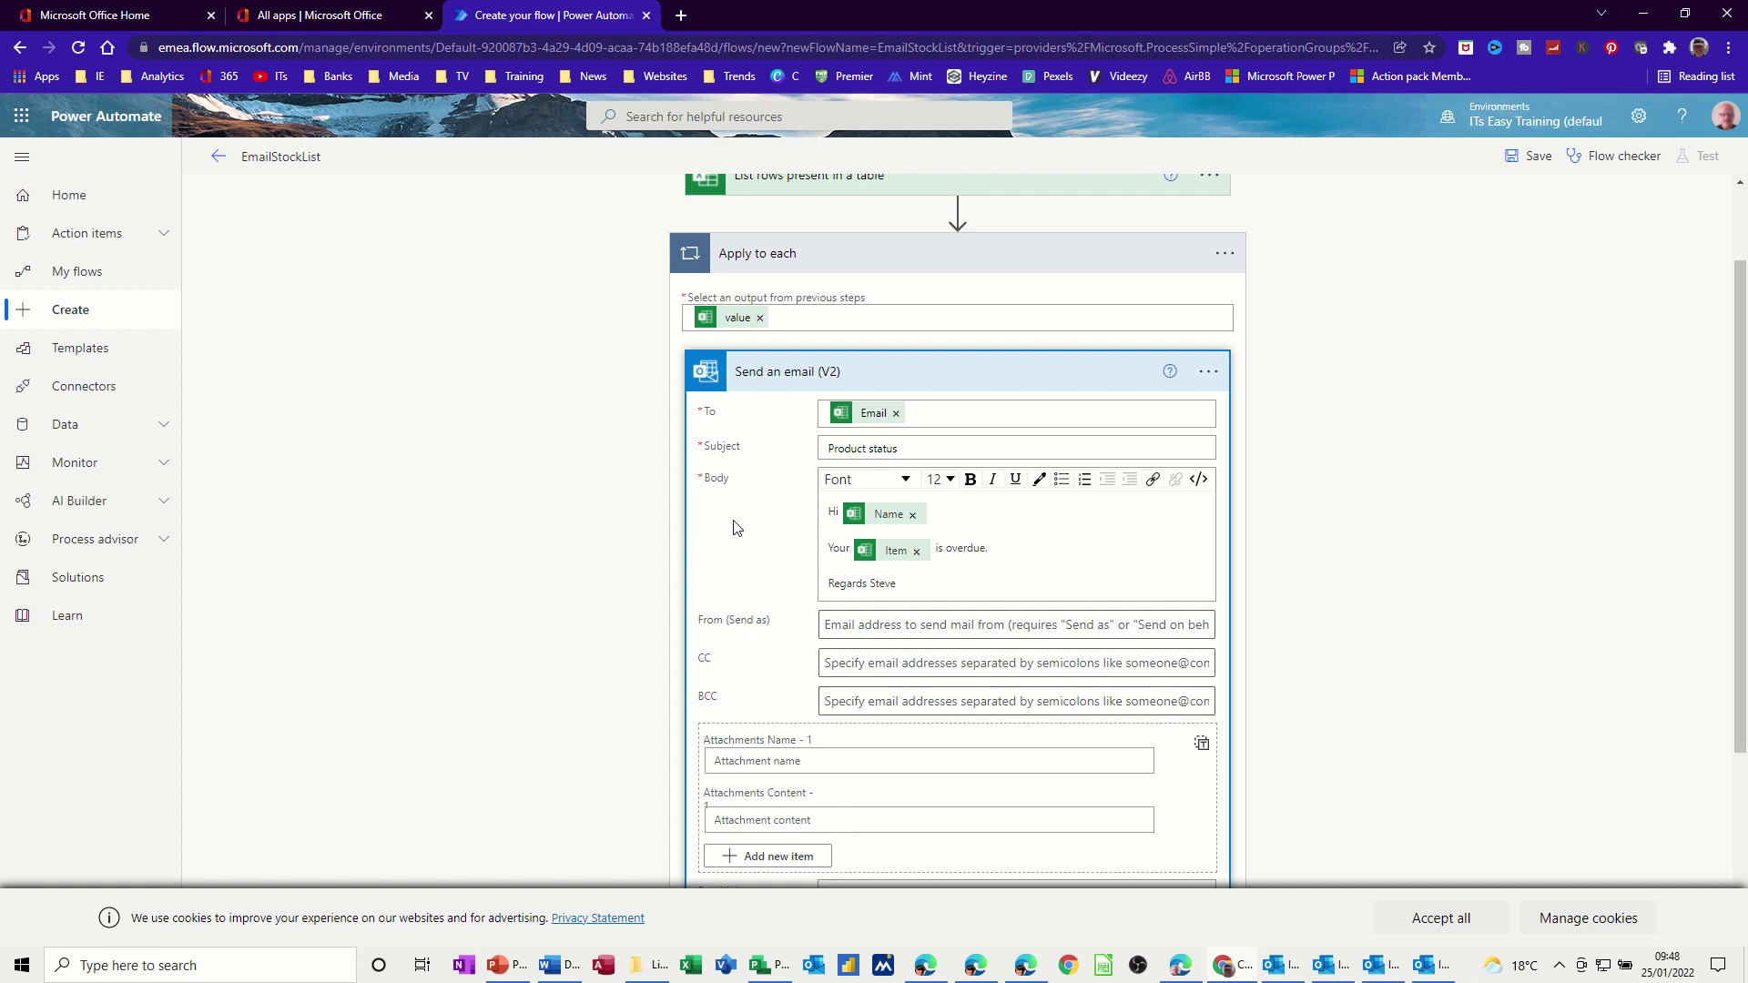
pyautogui.scroll(-3, 1493, 619)
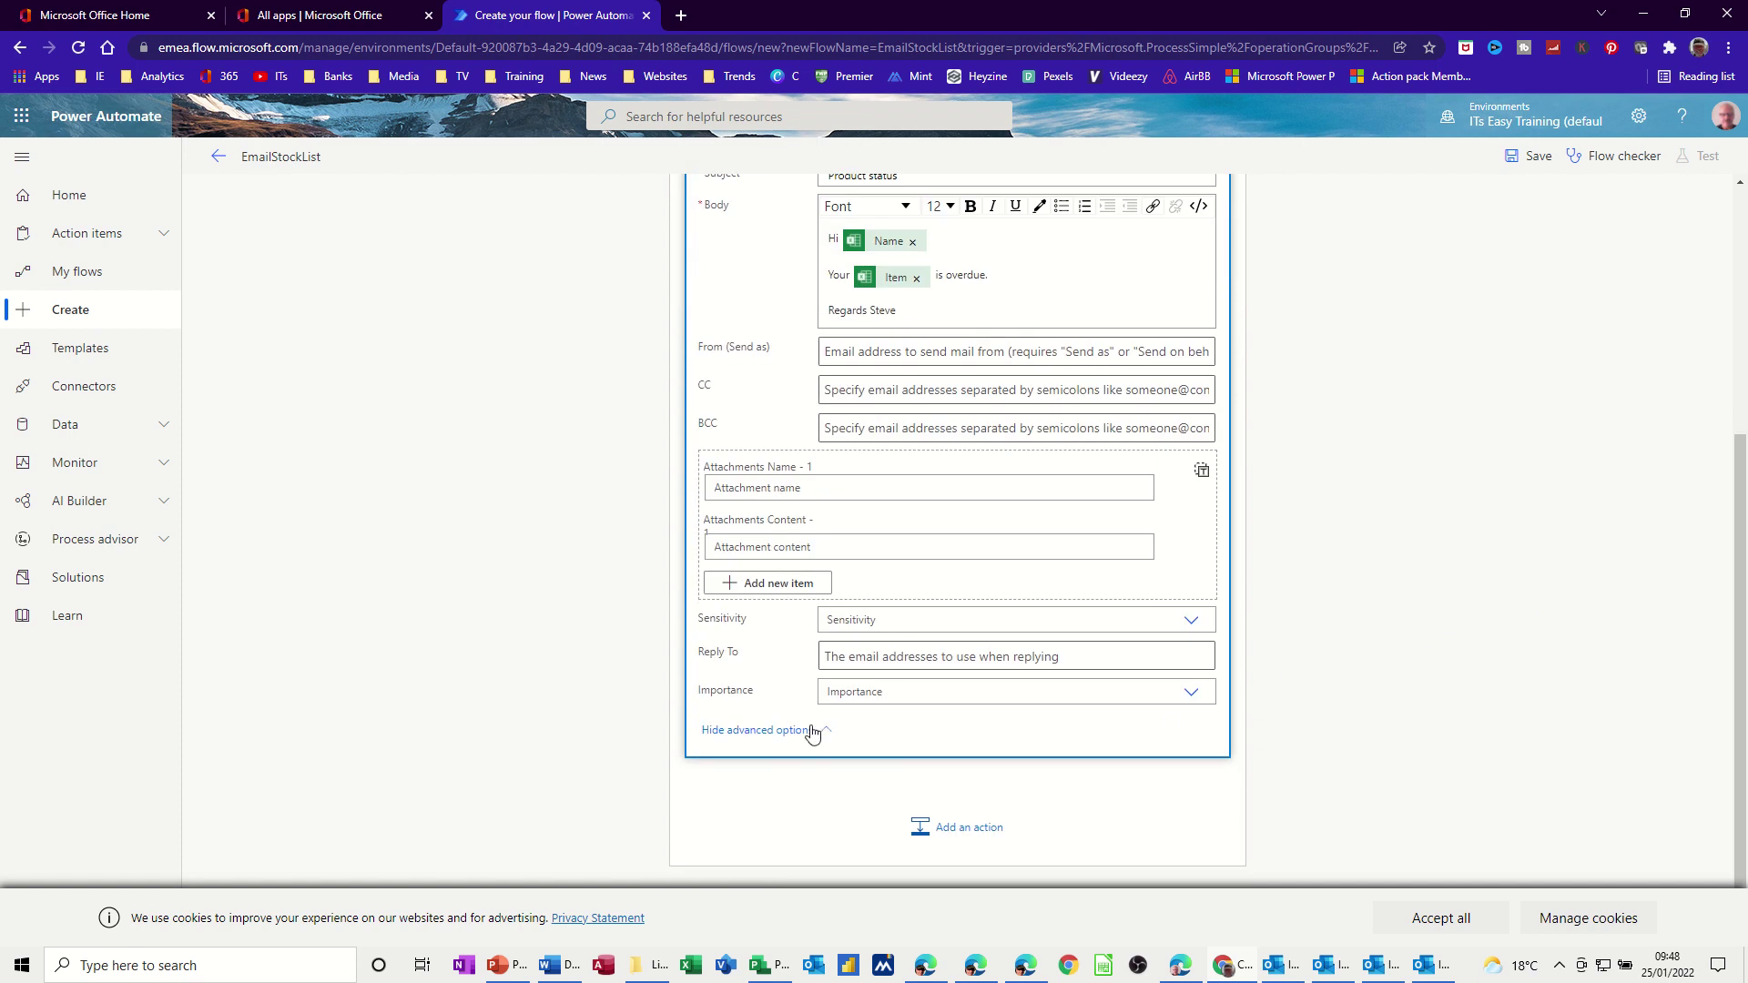
pyautogui.click(780, 730)
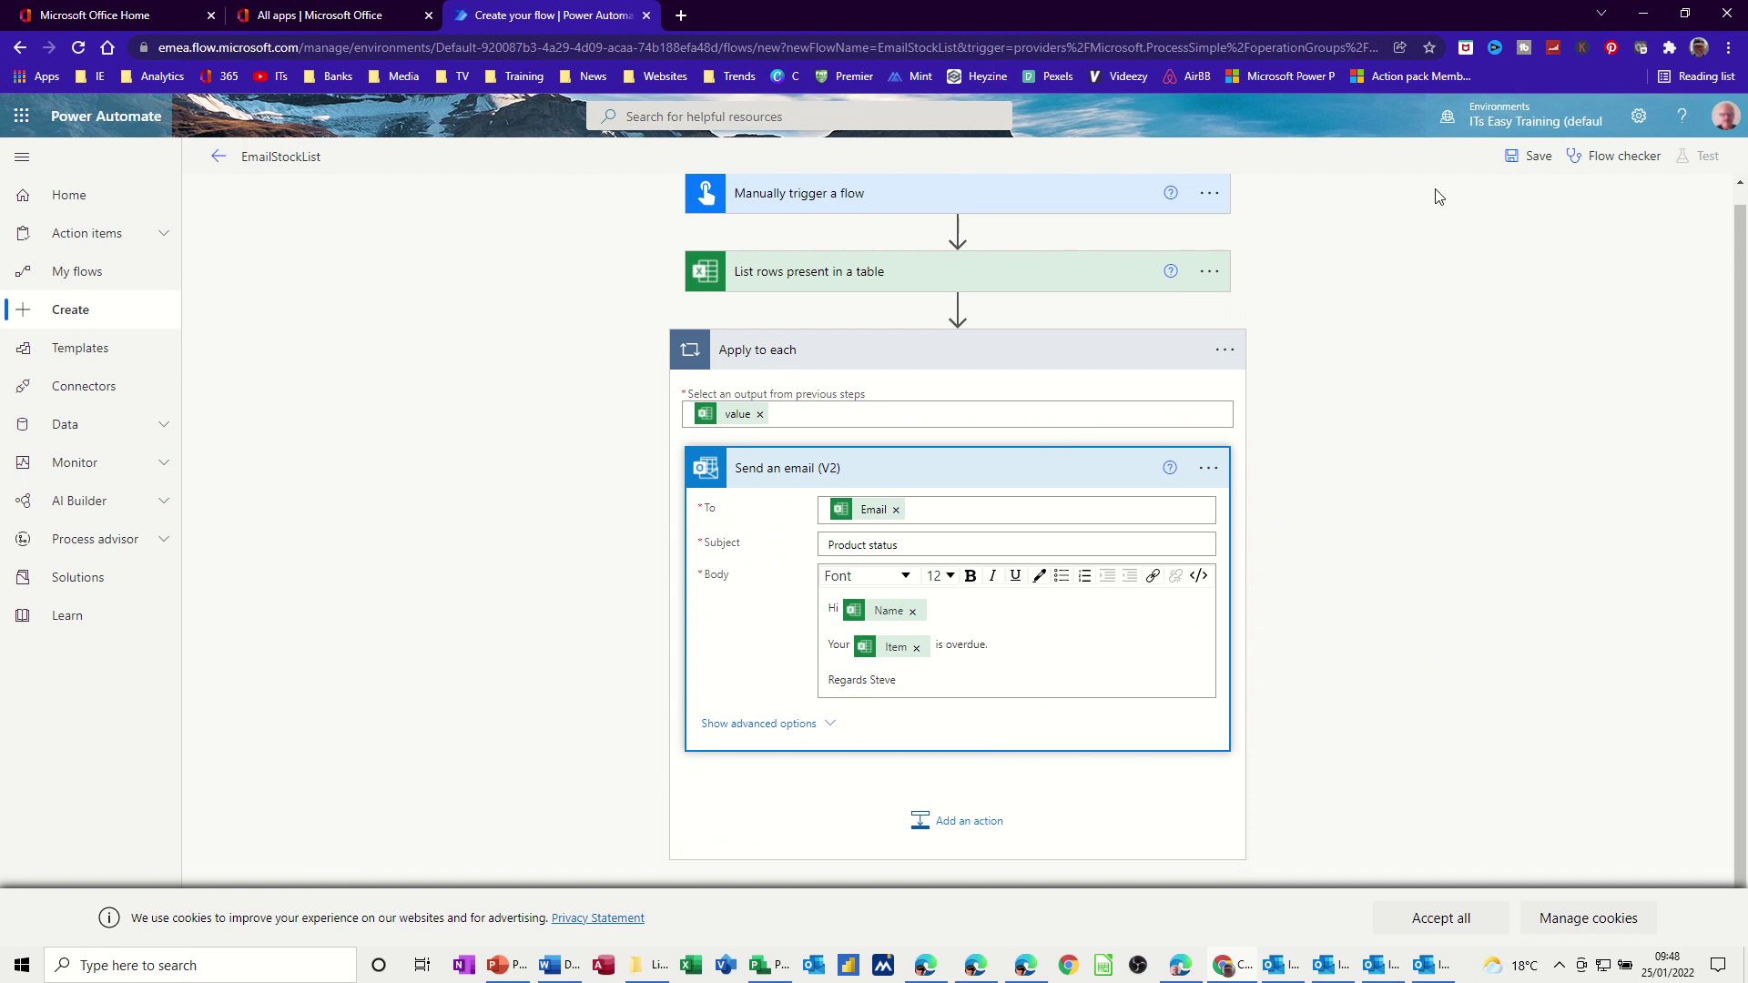
# Save EmailStockList, confirm Flow checker reports 0 errors and 0 warnings, then save again
pyautogui.click(1520, 162)
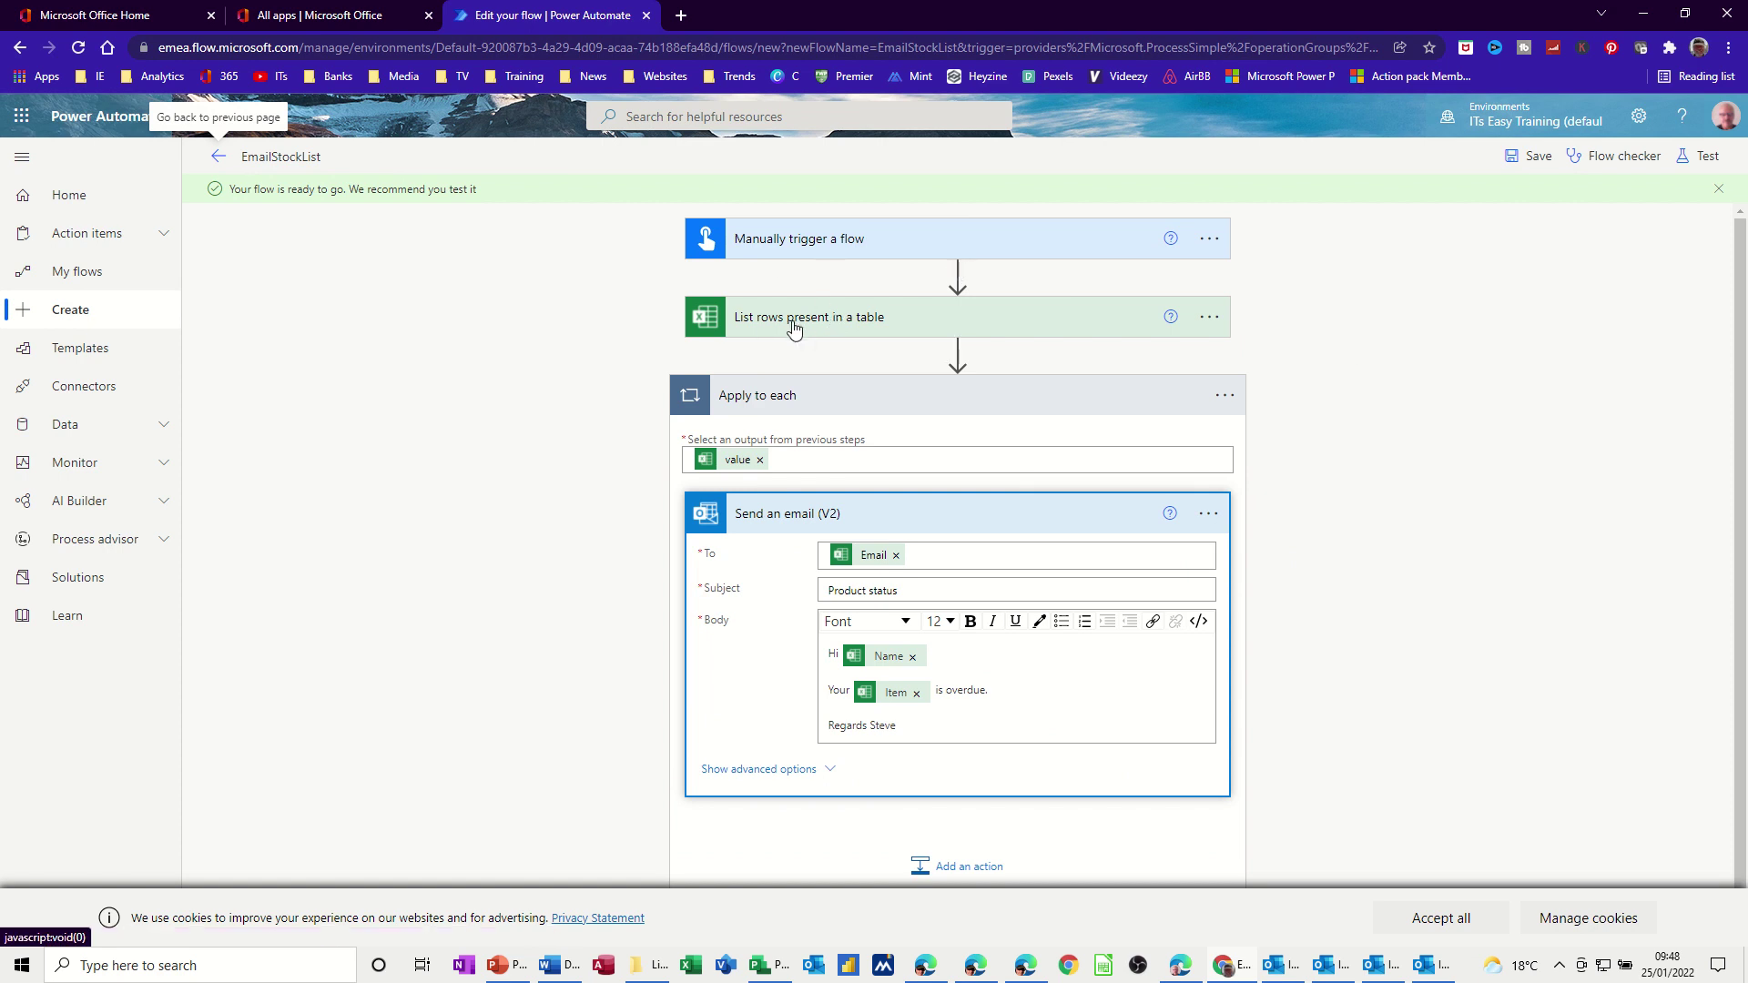
pyautogui.click(1607, 157)
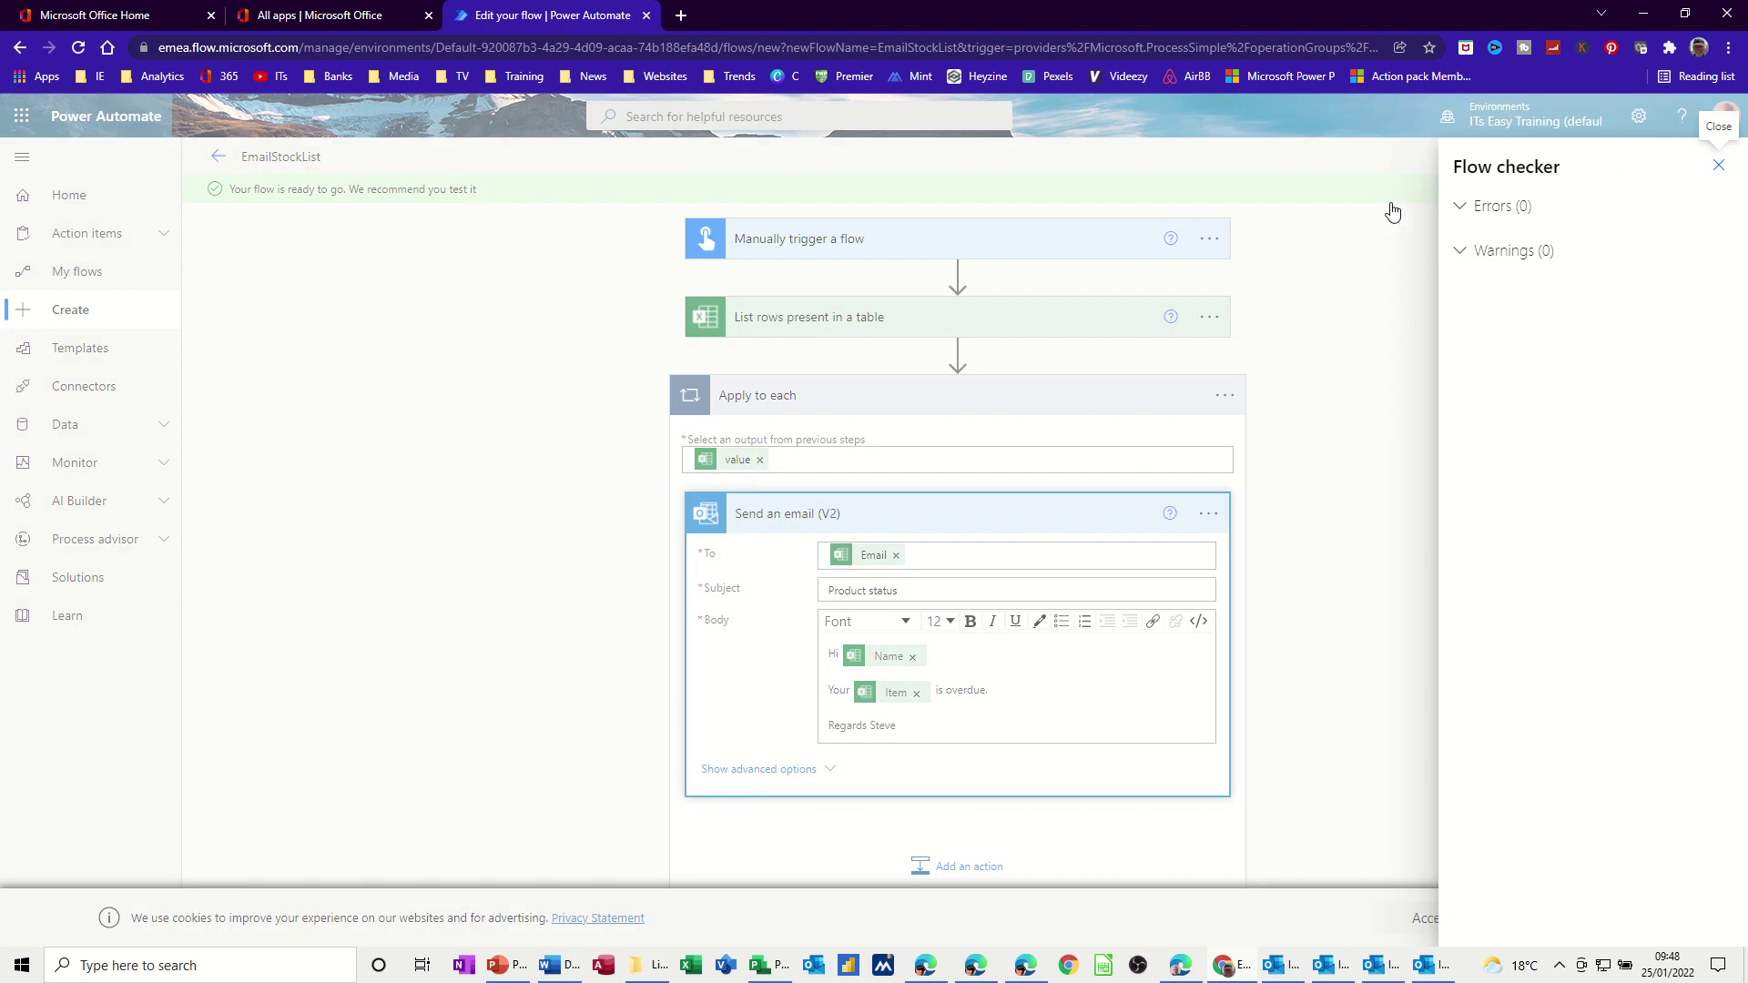
pyautogui.click(1717, 165)
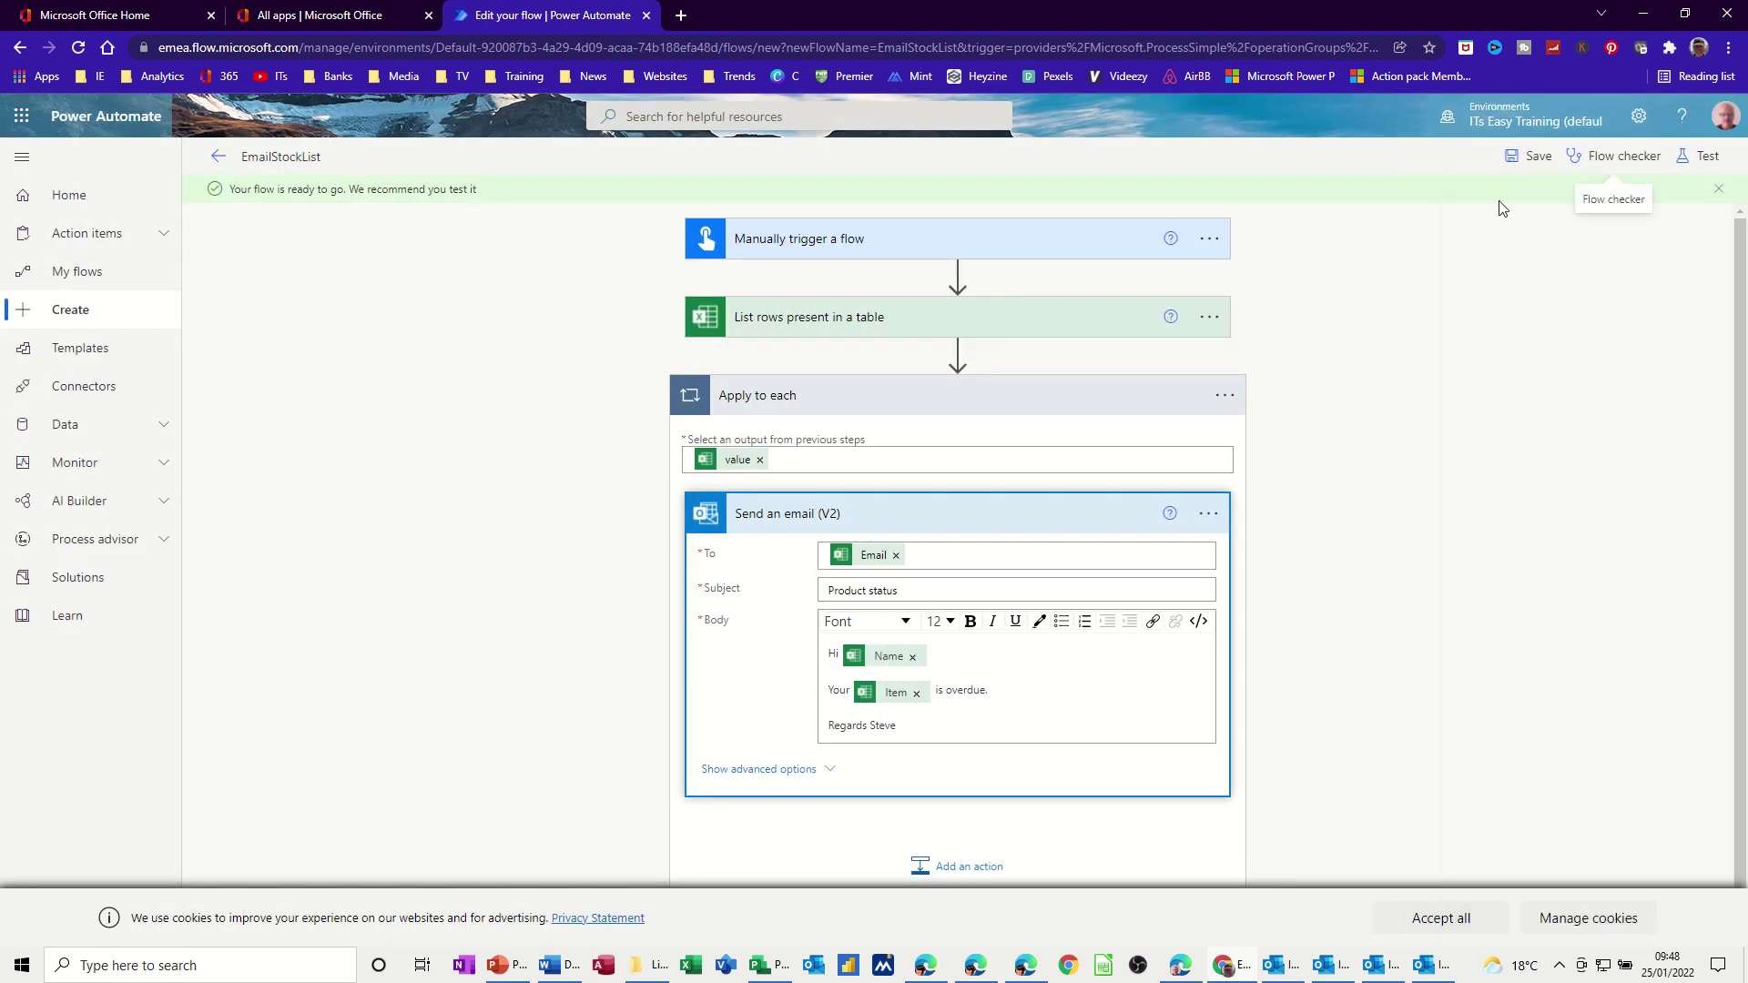
pyautogui.click(1532, 157)
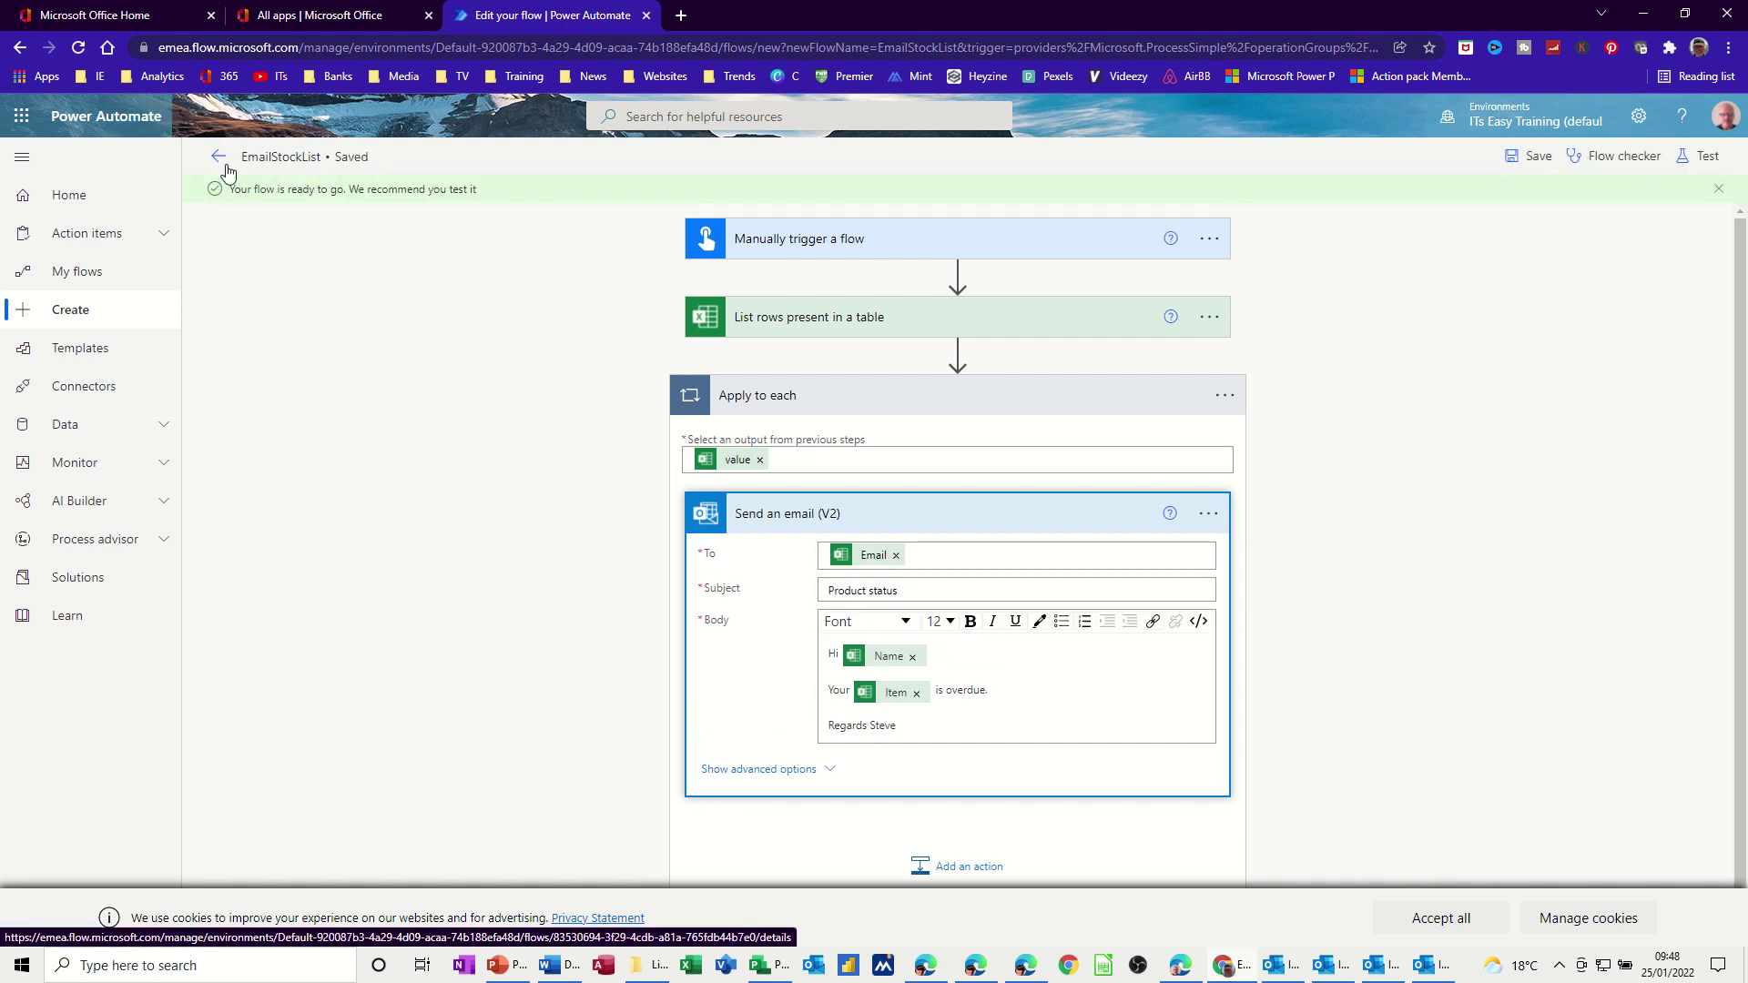
# From the flow's details page, start a manual test run of EmailStockList with its existing connections
pyautogui.click(219, 161)
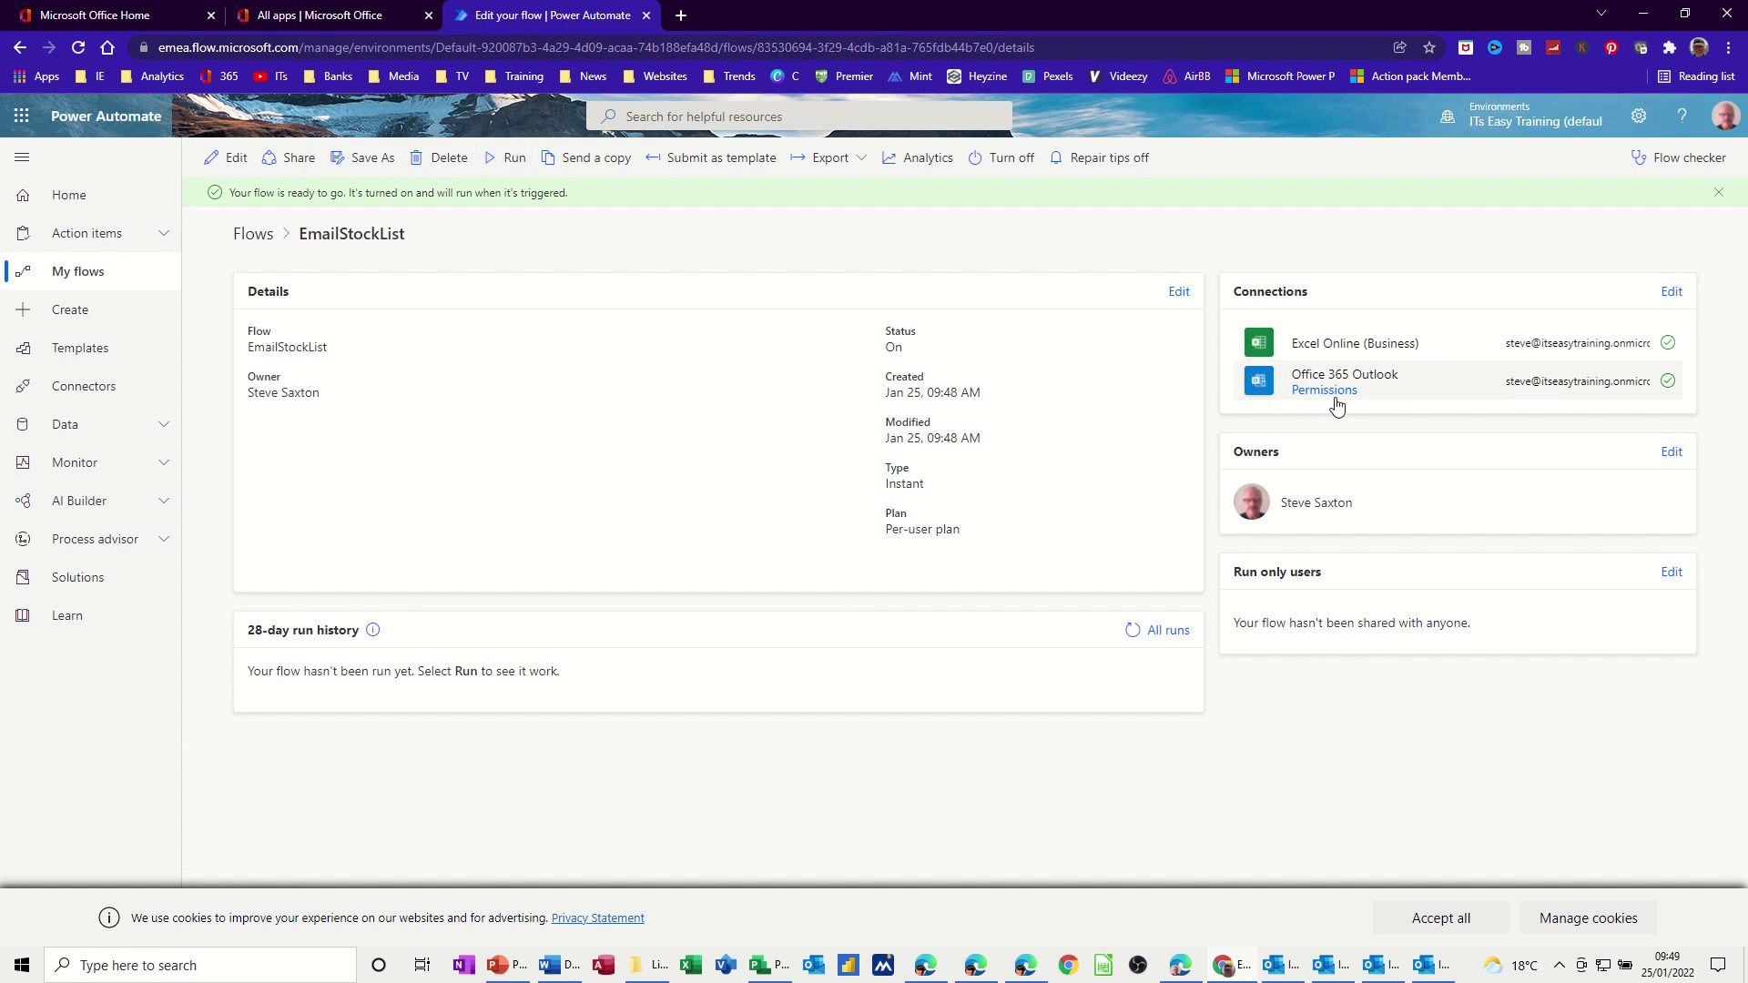
pyautogui.click(513, 161)
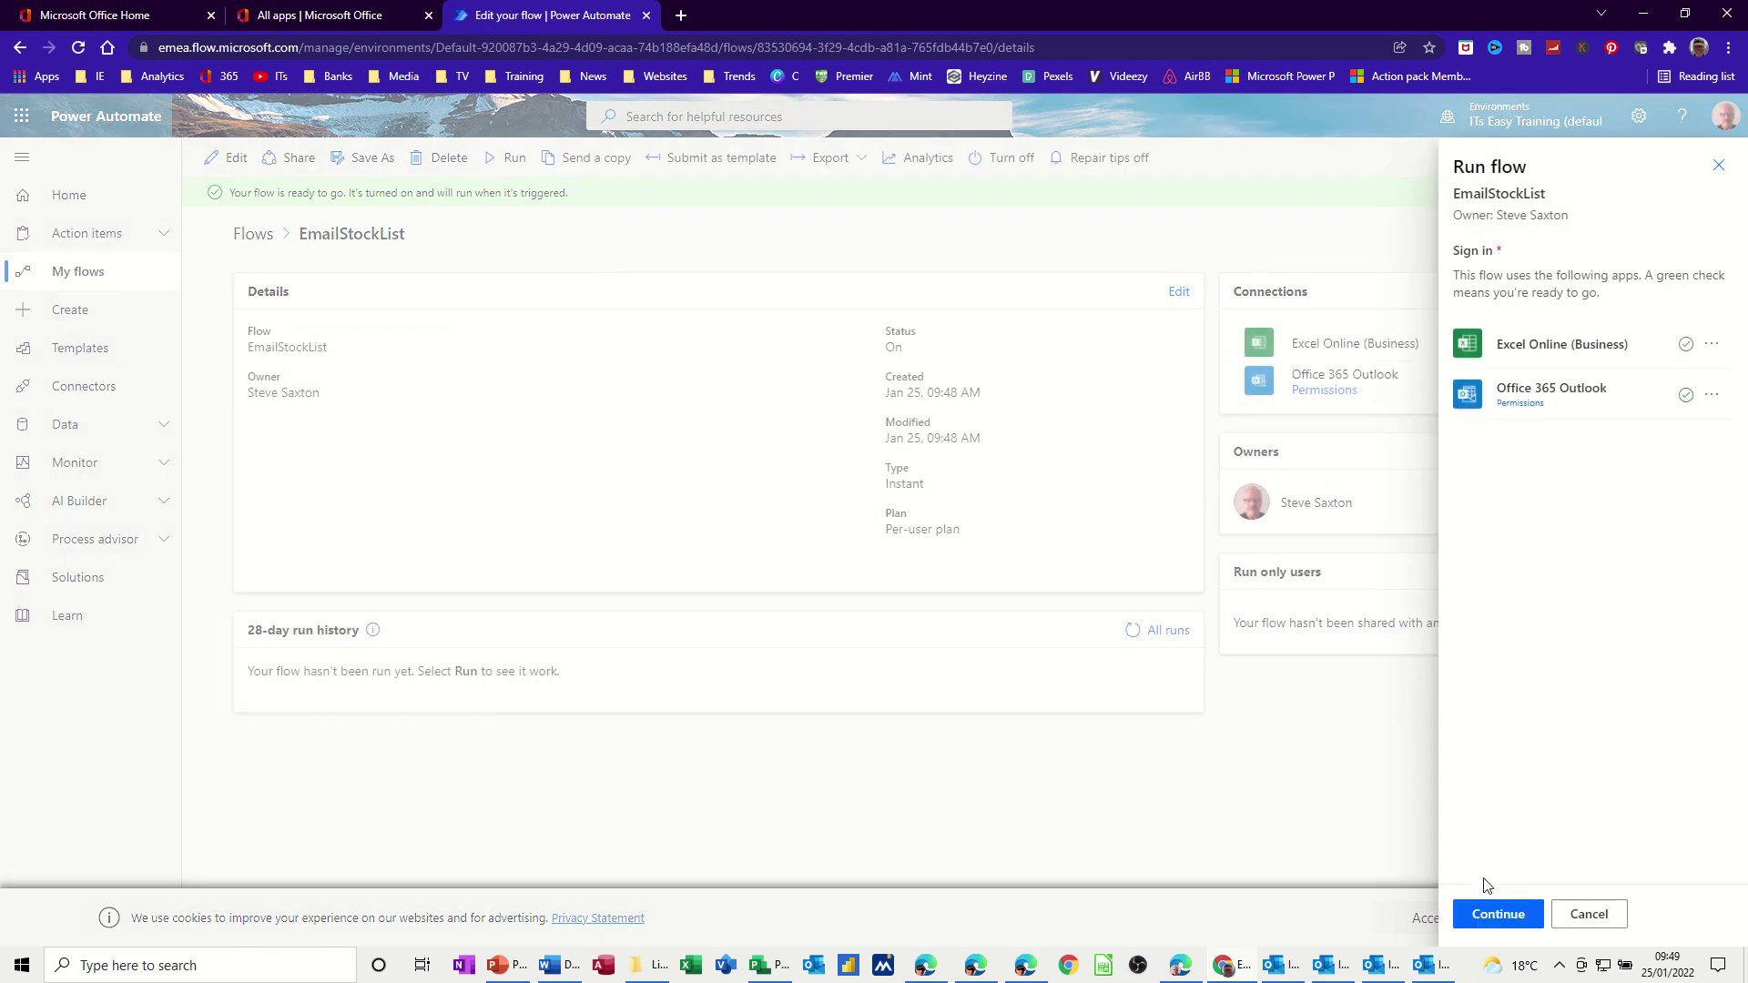
pyautogui.click(1485, 917)
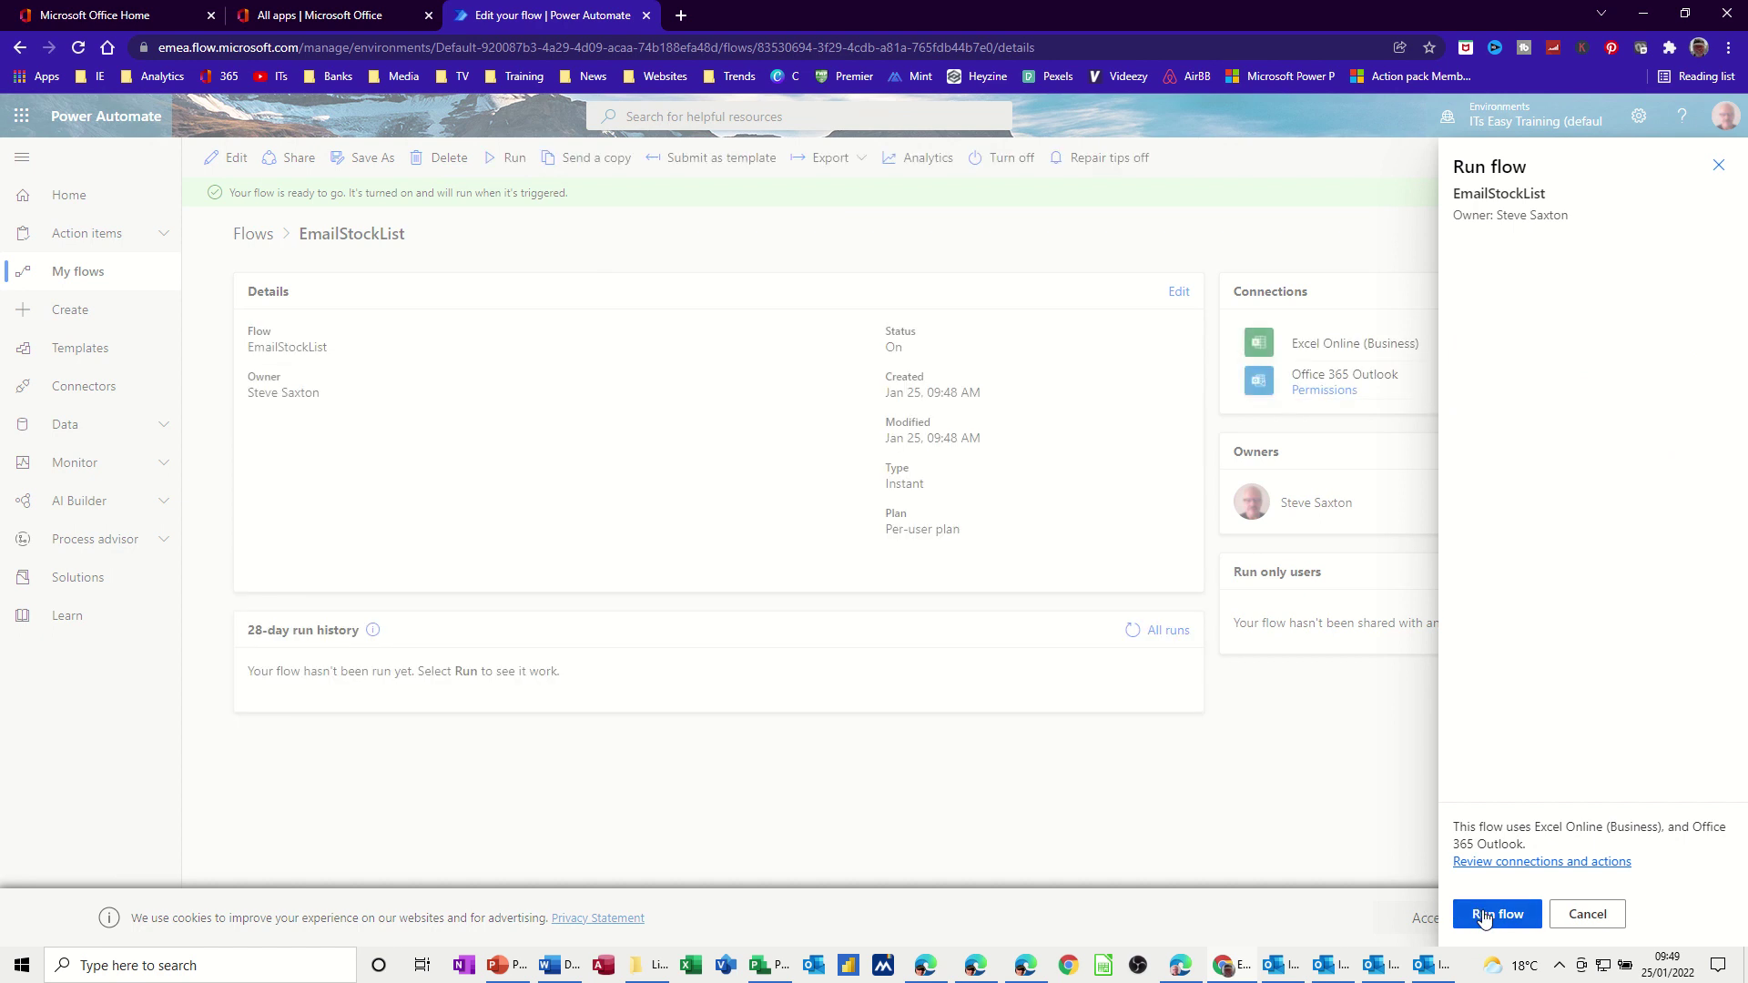
pyautogui.click(1484, 915)
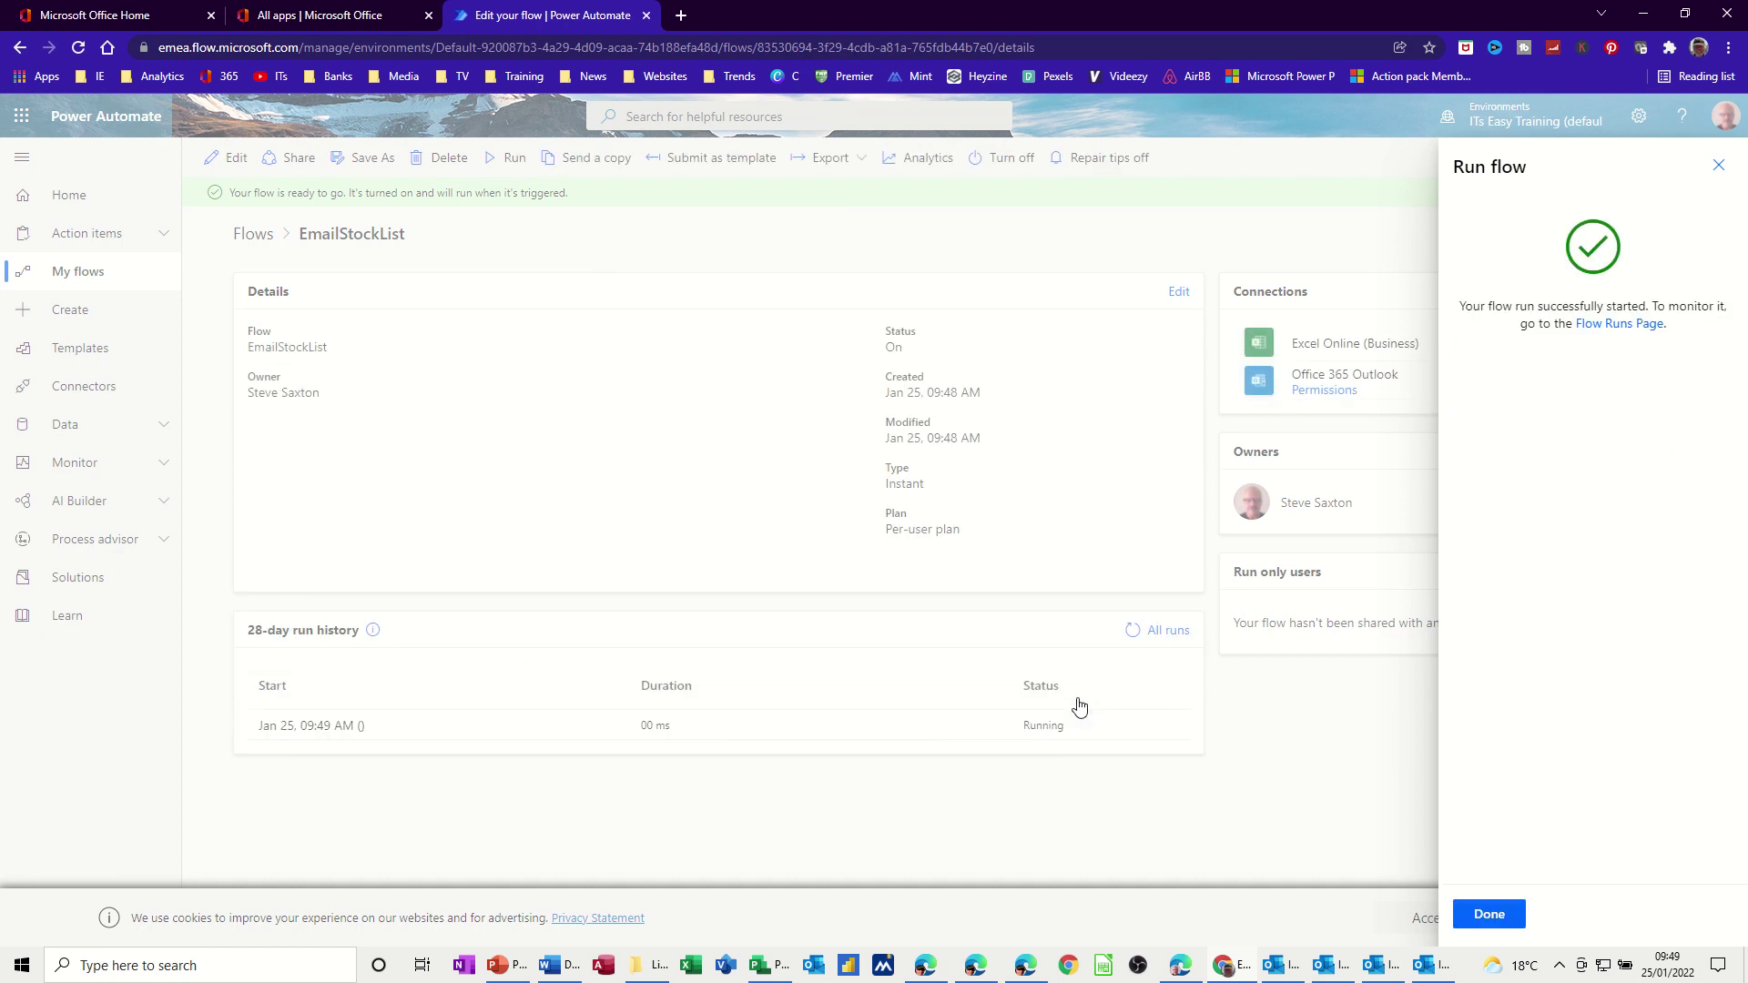
pyautogui.click(1481, 914)
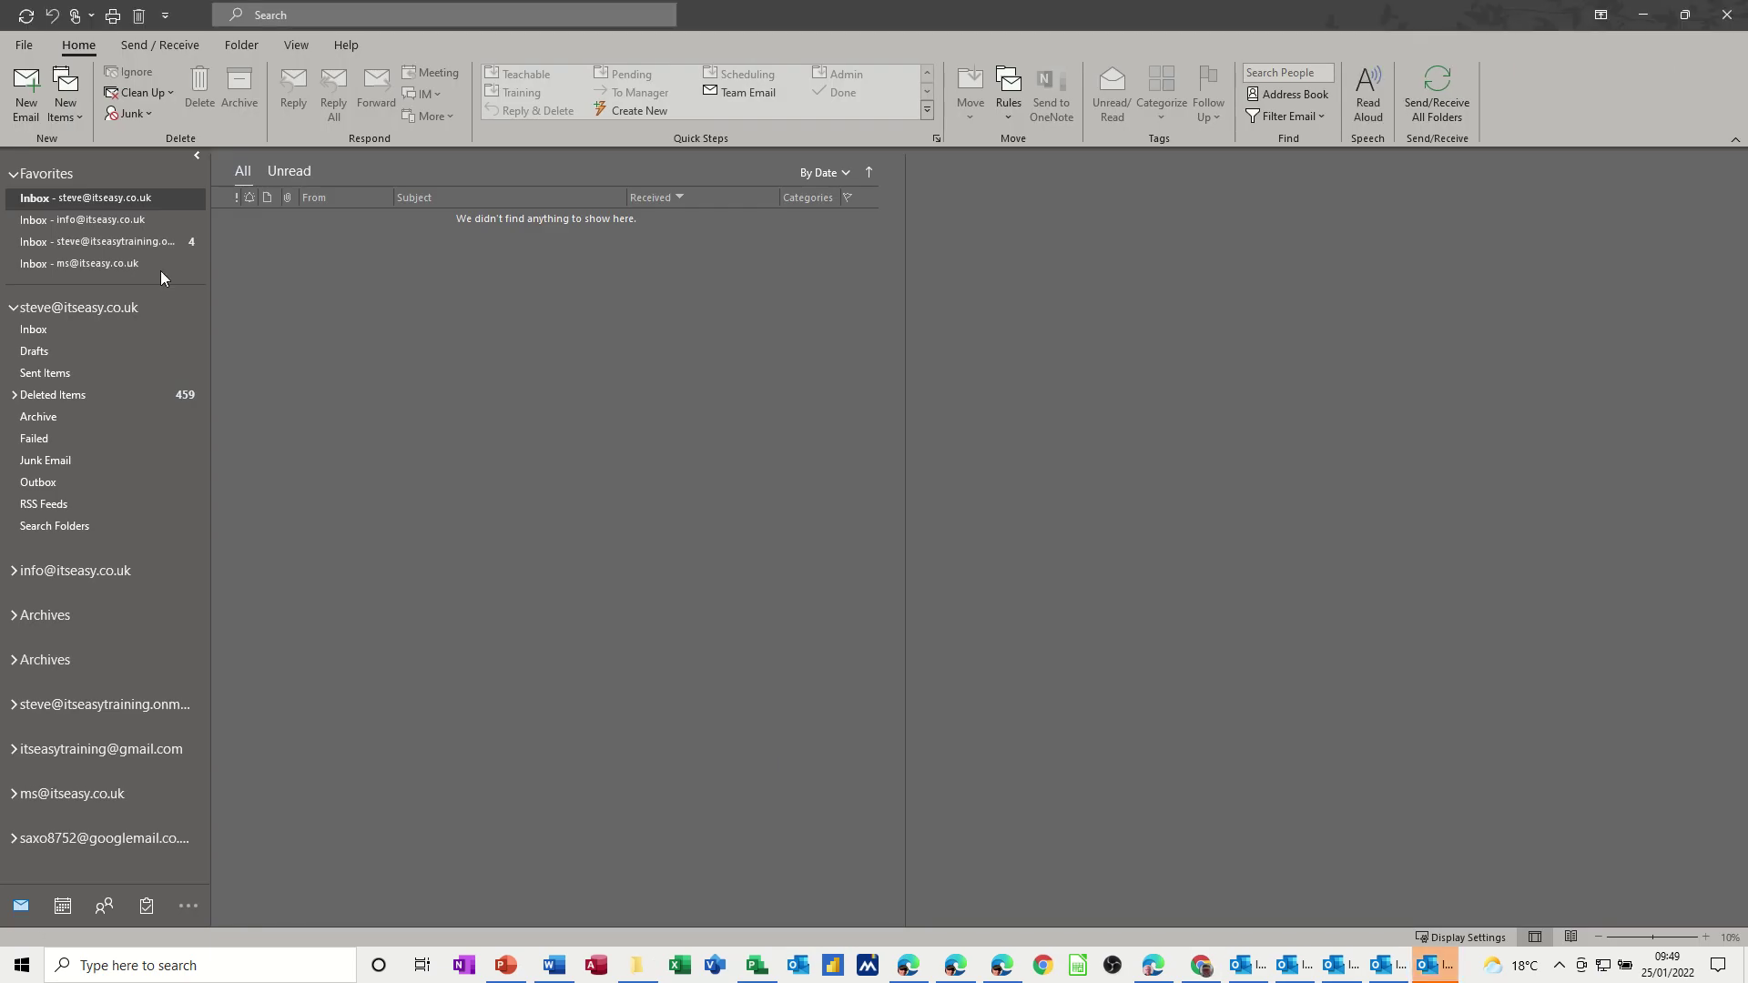
# Open the training account's Outlook Inbox to view the four 'Product status' emails
pyautogui.click(160, 267)
pyautogui.press('Up')
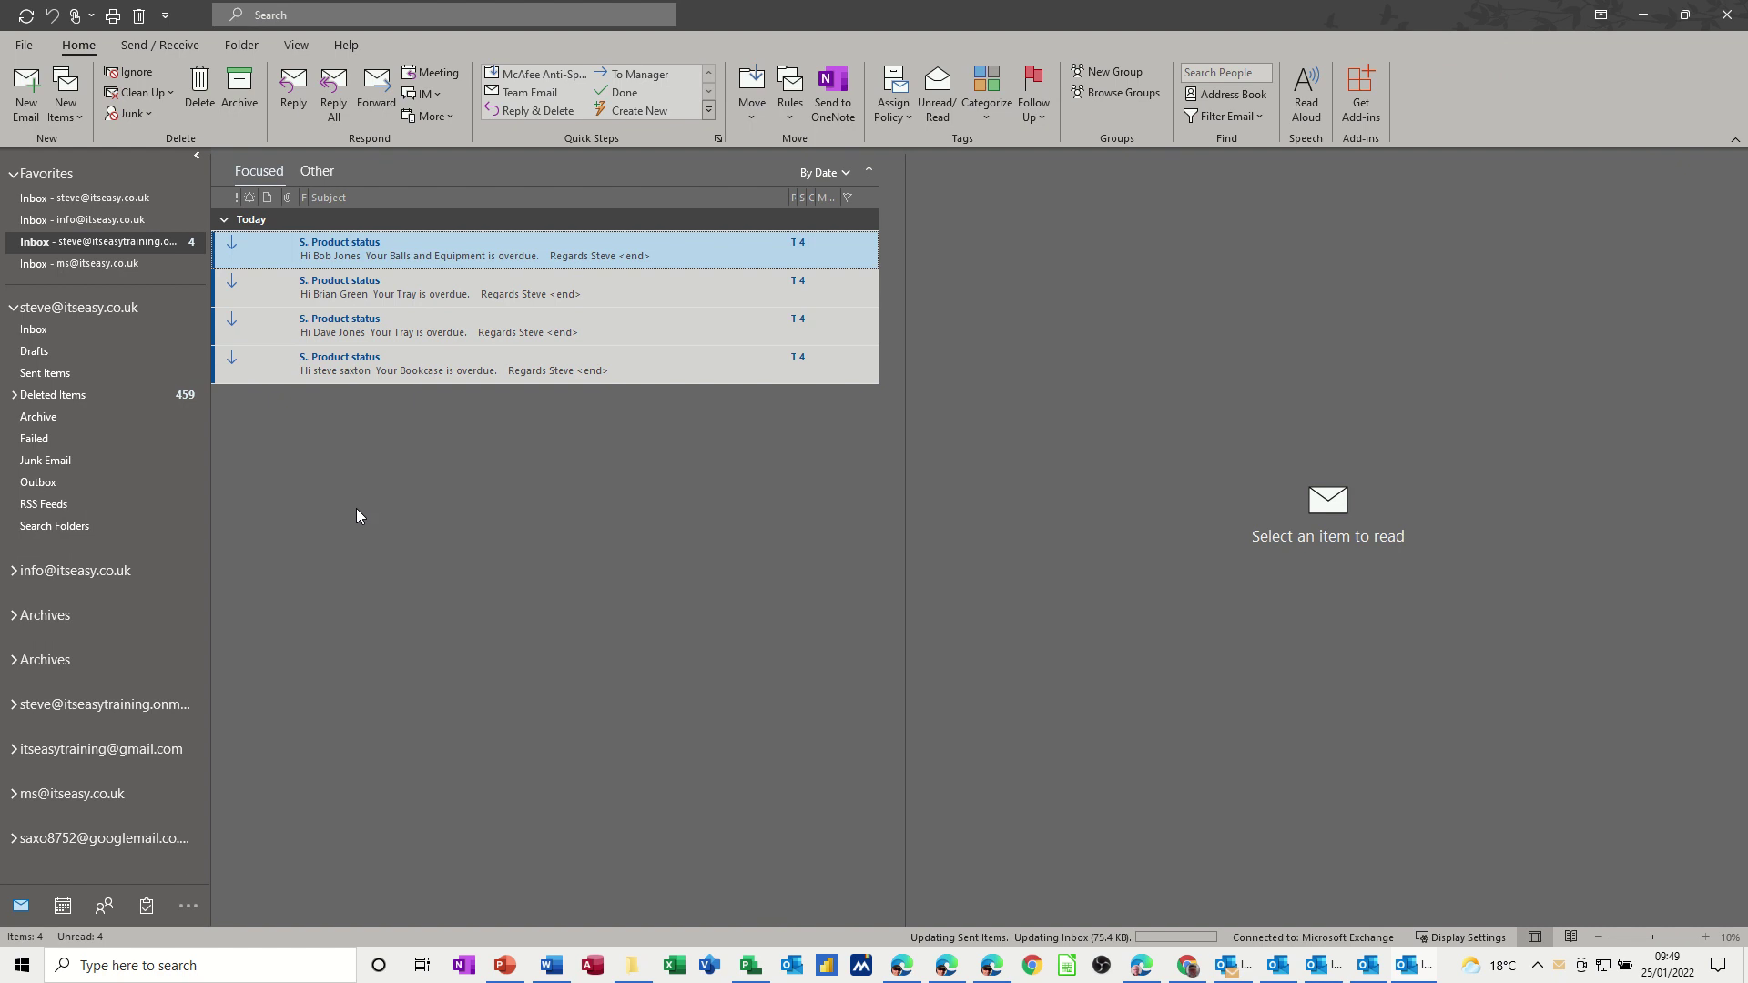
pyautogui.click(1191, 972)
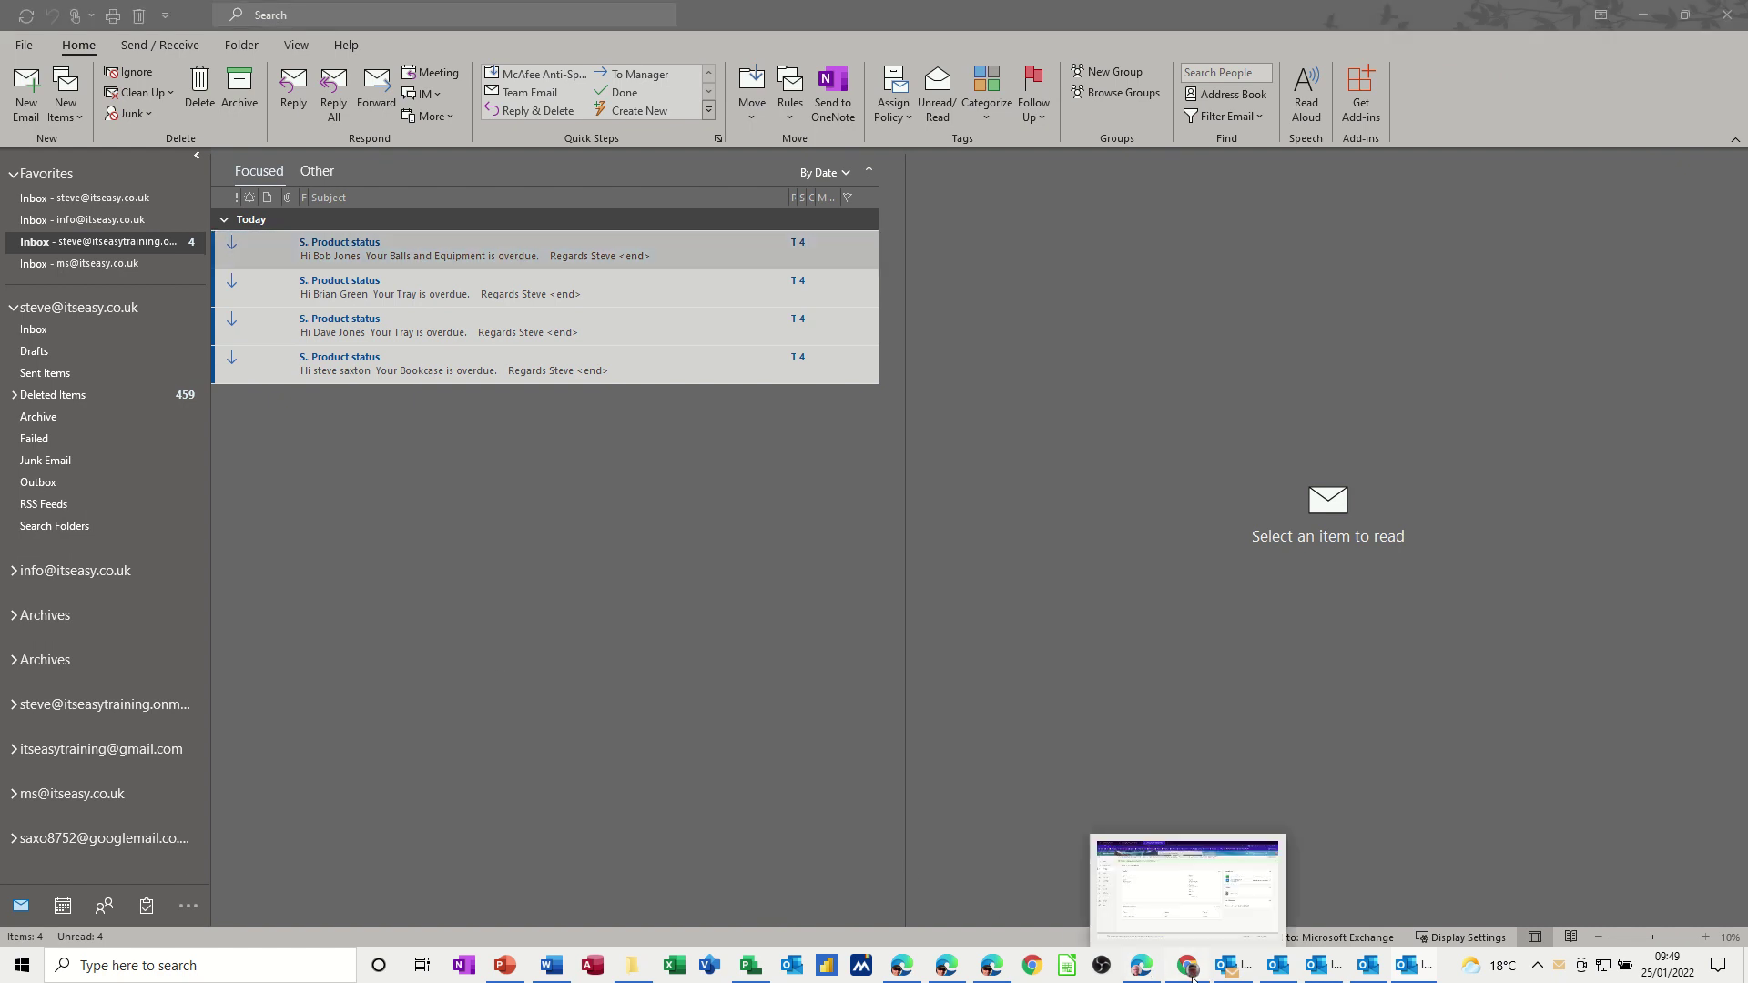